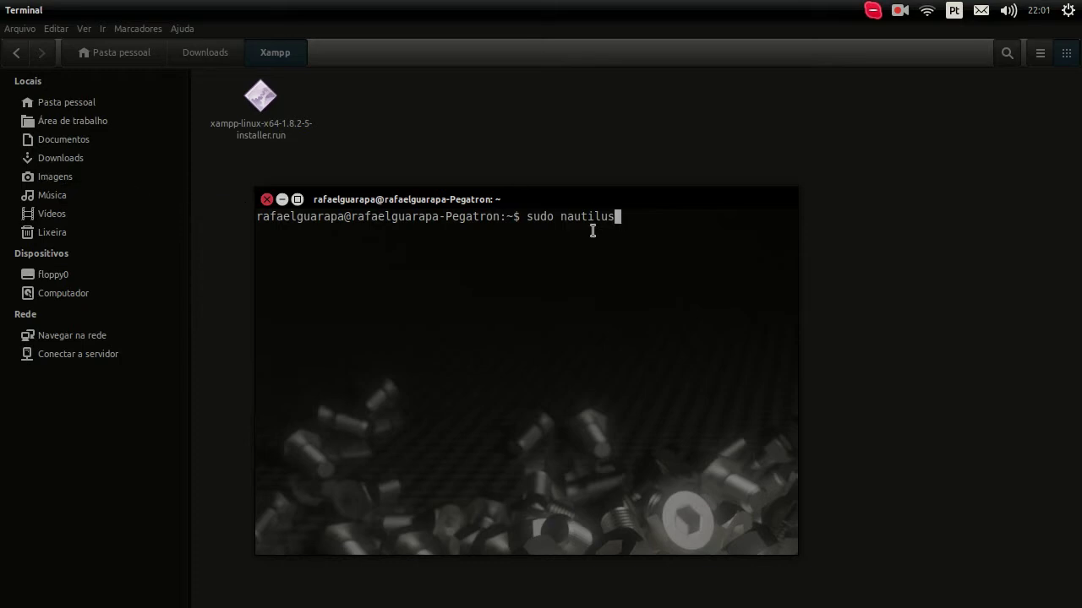
# Run sudo nautilus in the terminal and enter the account password to open the file manager as root.
pyautogui.press('Return')
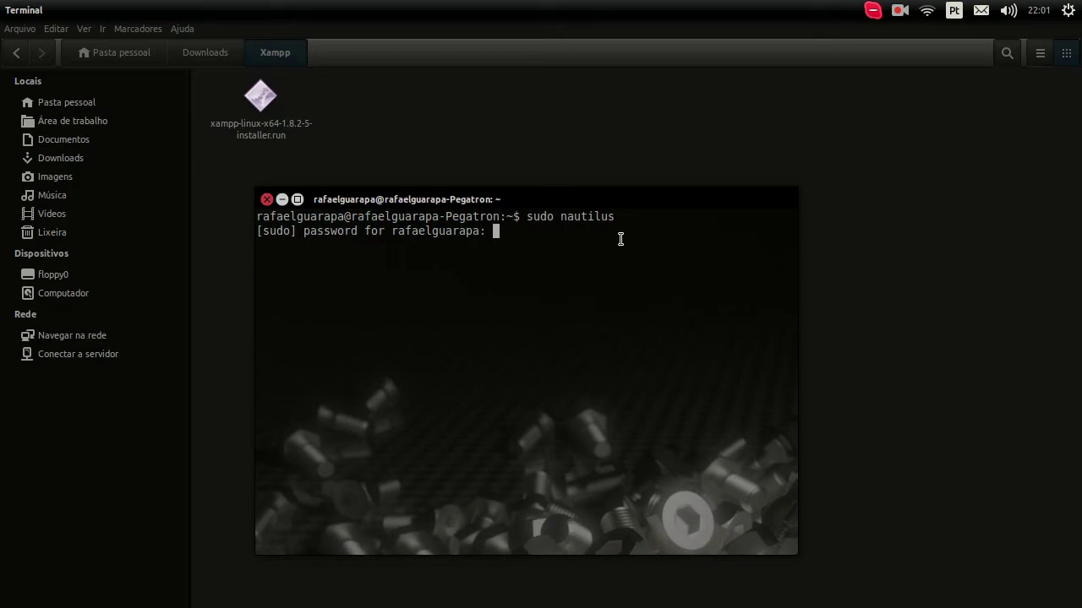
pyautogui.press('Return')
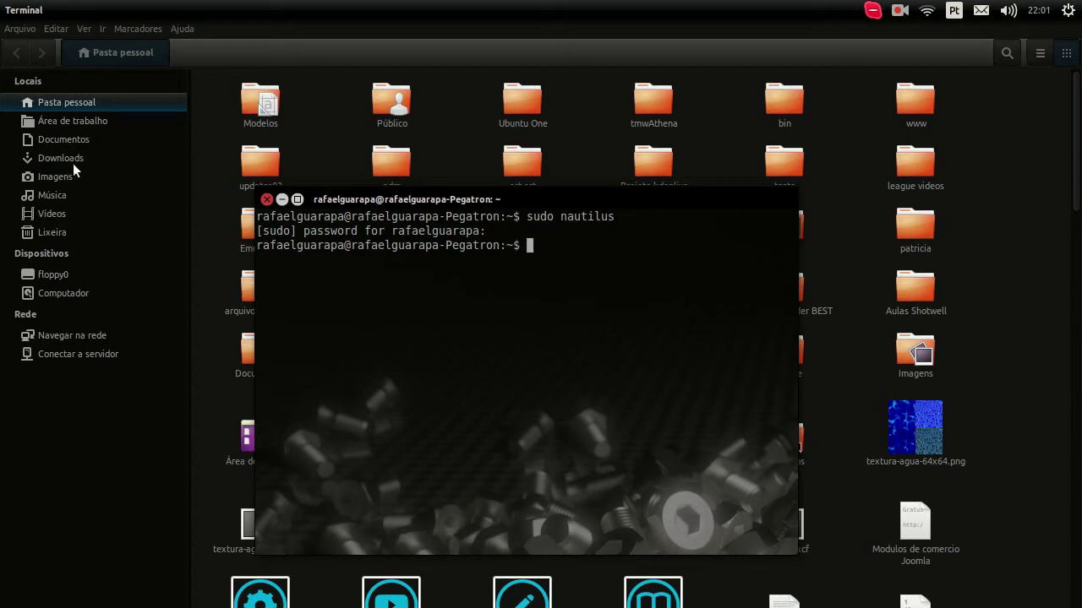
pyautogui.click(152, 57)
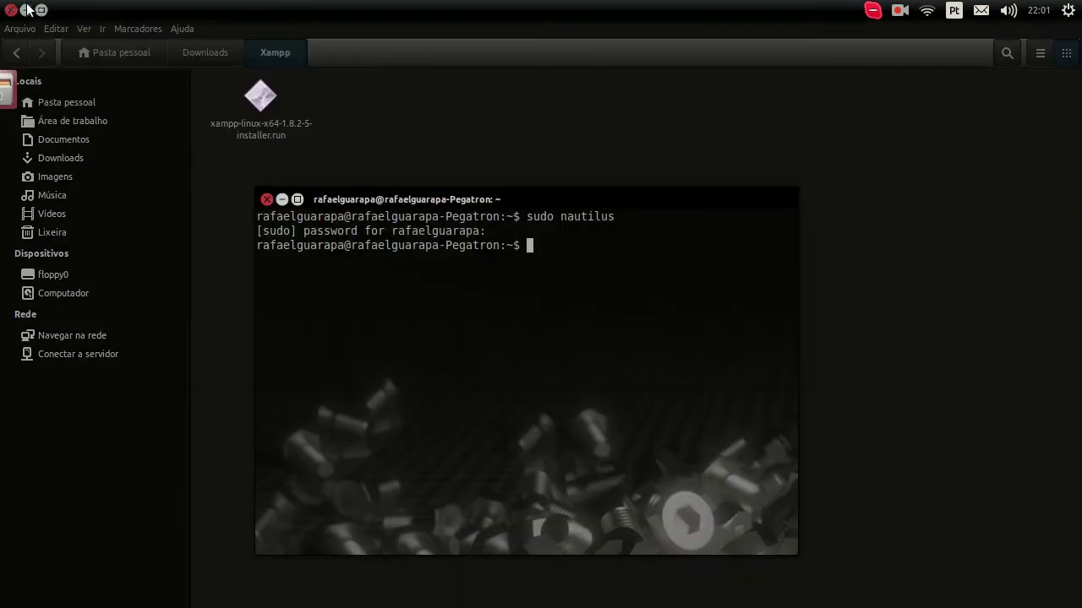
# Check in the permissions of xampp-linux-x64-1.8.2-5-installer.run whether it may be executed as a program.
pyautogui.click(269, 120)
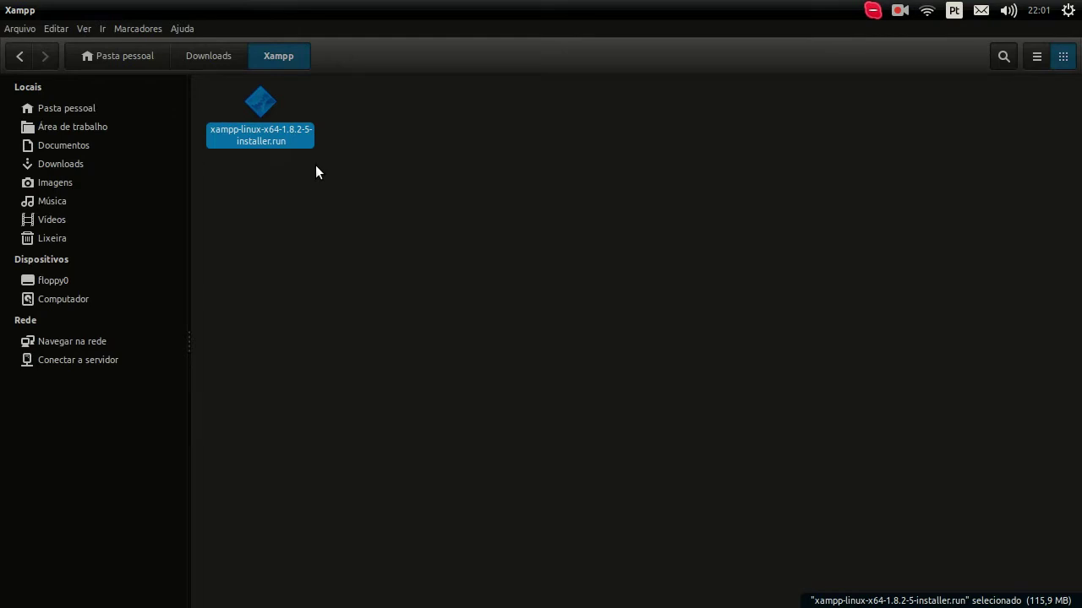
pyautogui.rightClick(268, 141)
pyautogui.click(327, 394)
pyautogui.click(364, 152)
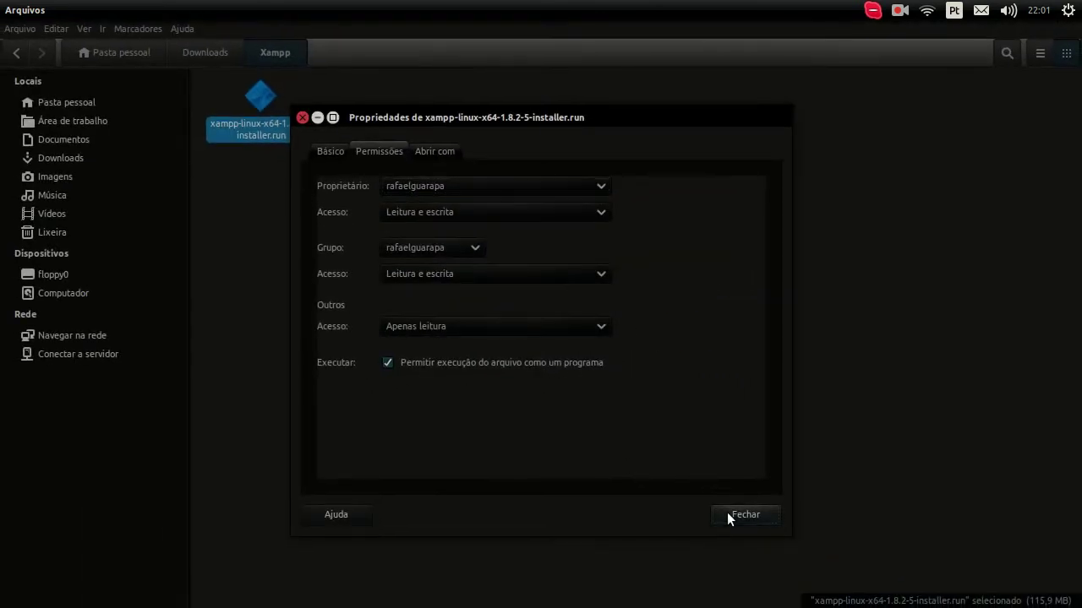
pyautogui.click(727, 513)
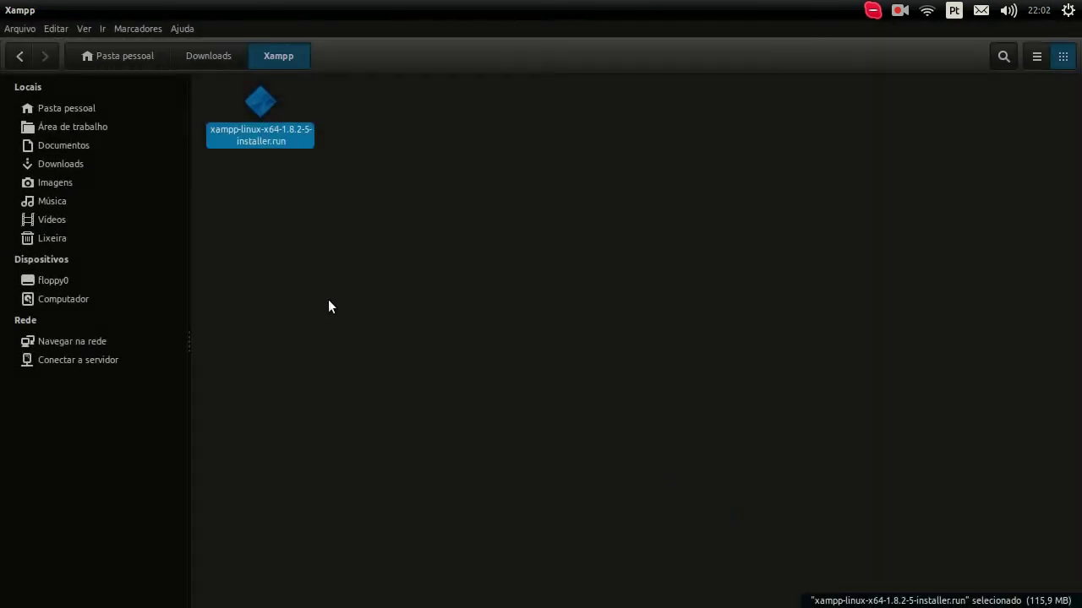
# Launch xampp-linux-x64-1.8.2-5-installer.run and proceed past the setup wizard's welcome page.
pyautogui.rightClick(262, 110)
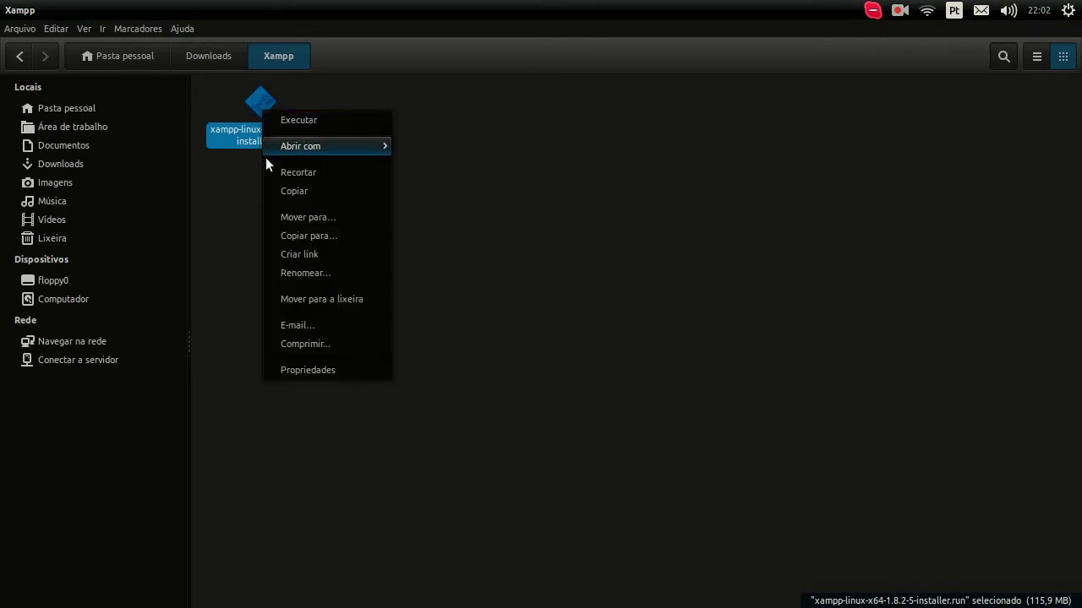
pyautogui.click(242, 175)
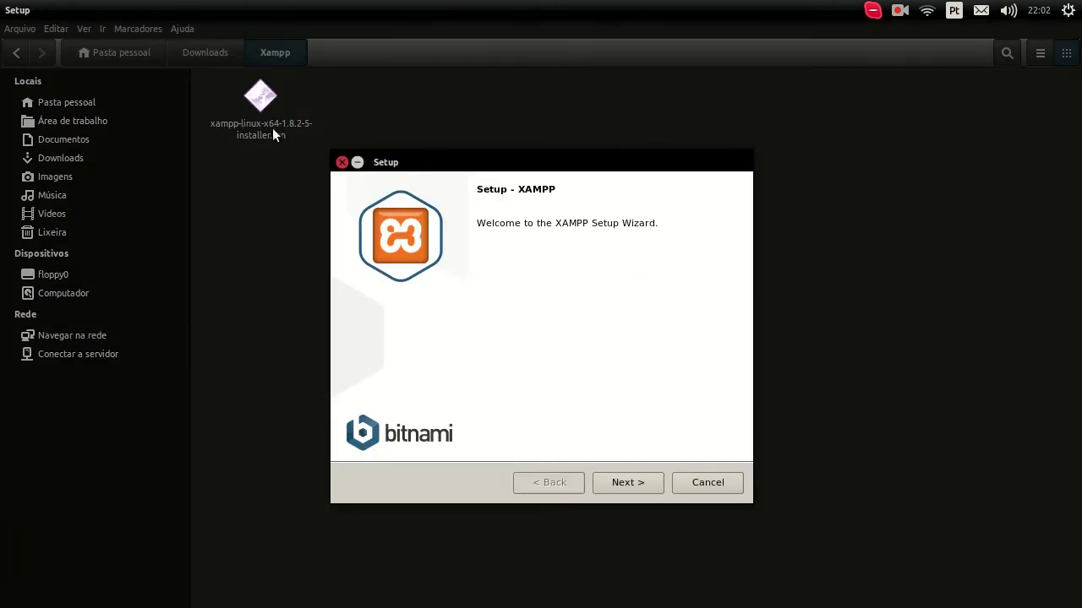
pyautogui.click(613, 484)
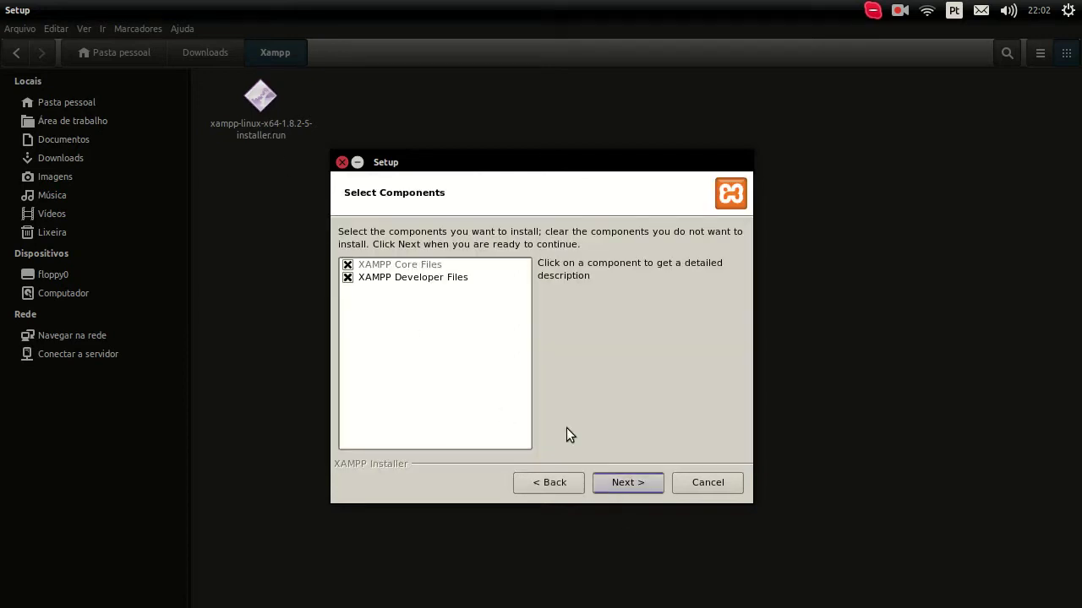
# Review both component descriptions, keep XAMPP Core Files and XAMPP Developer Files selected, and continue to the installation directory.
pyautogui.click(349, 269)
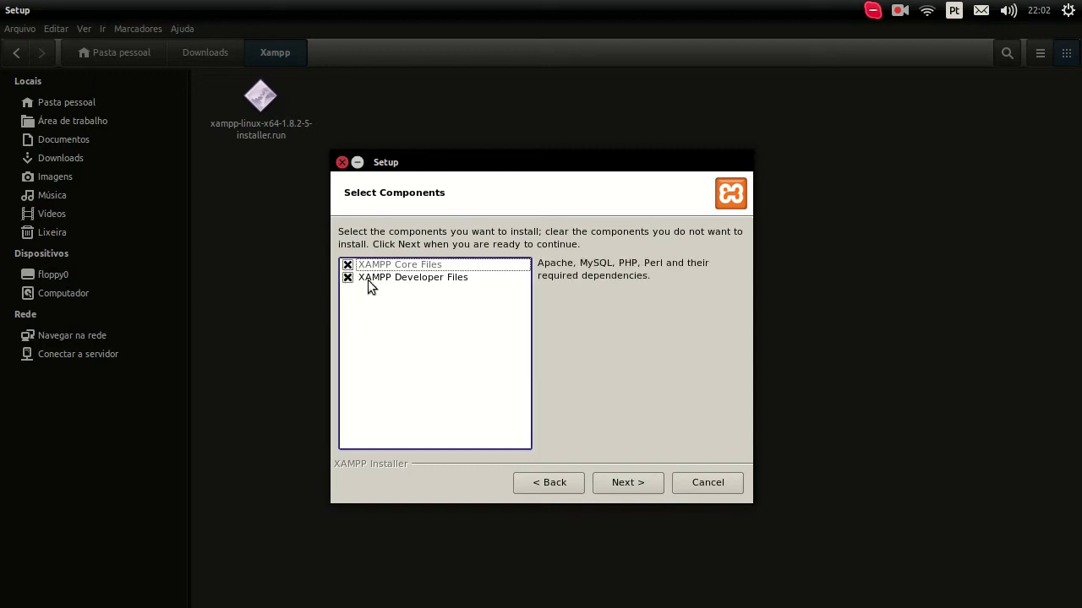
pyautogui.click(427, 278)
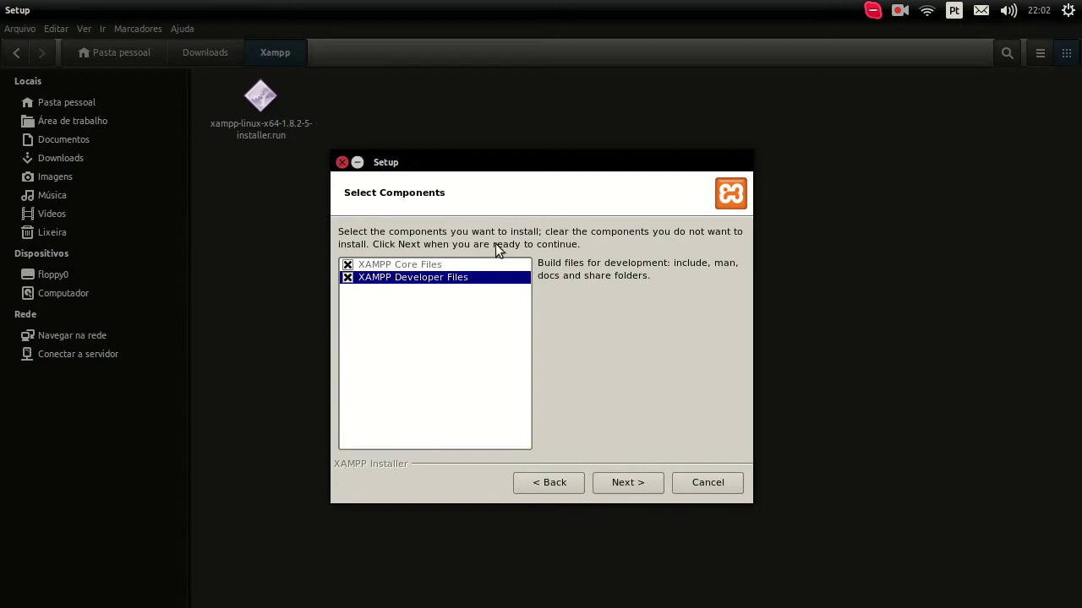
pyautogui.click(618, 478)
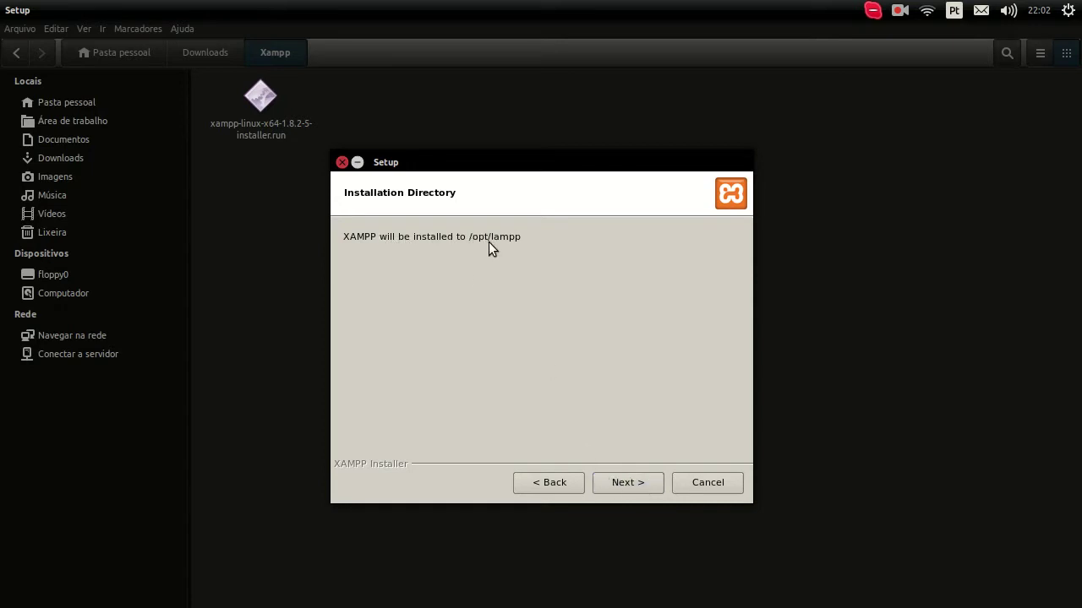
# Locate the opt folder in the computer's root file system, then minimize the file manager to return to the installer.
pyautogui.click(74, 294)
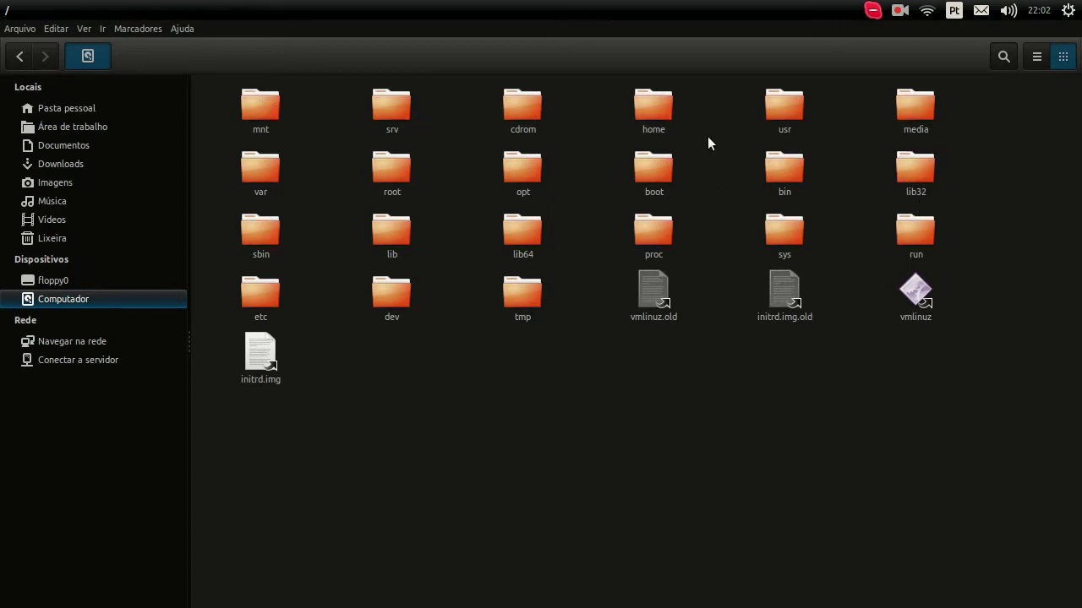
pyautogui.write('op')
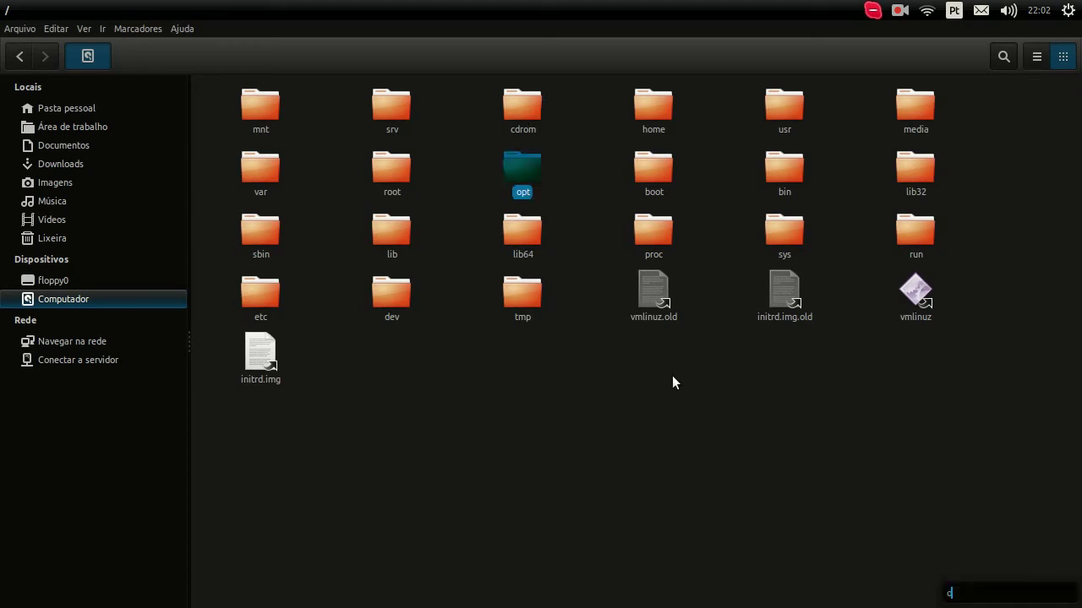
pyautogui.click(673, 376)
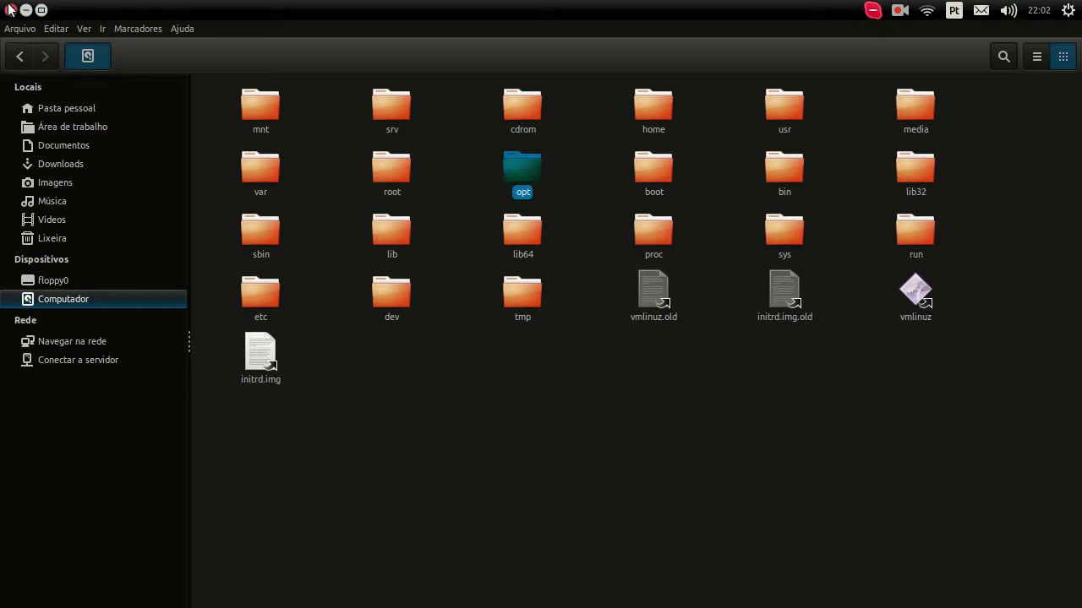
pyautogui.click(27, 8)
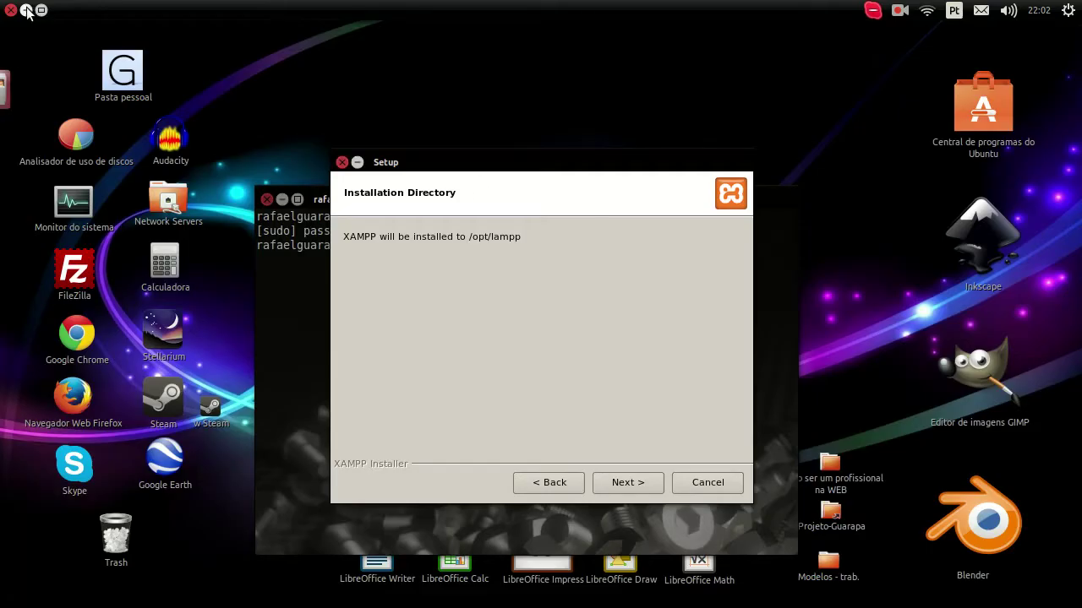
# Accept the /opt/lampp directory, decline to learn more about Bitnami for XAMPP, and start the installation.
pyautogui.click(625, 482)
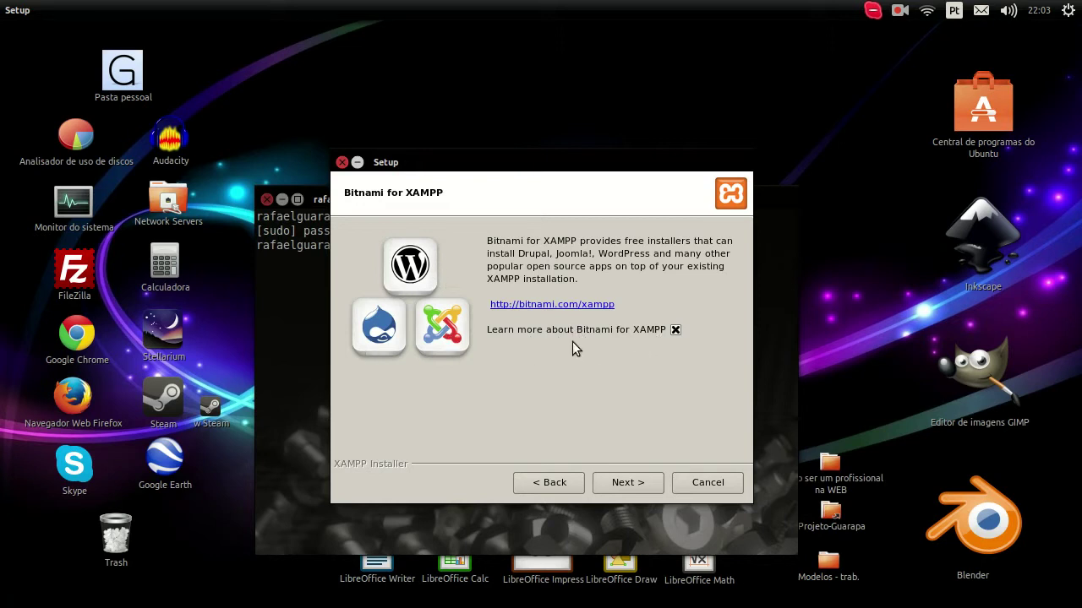
pyautogui.click(675, 330)
pyautogui.click(642, 484)
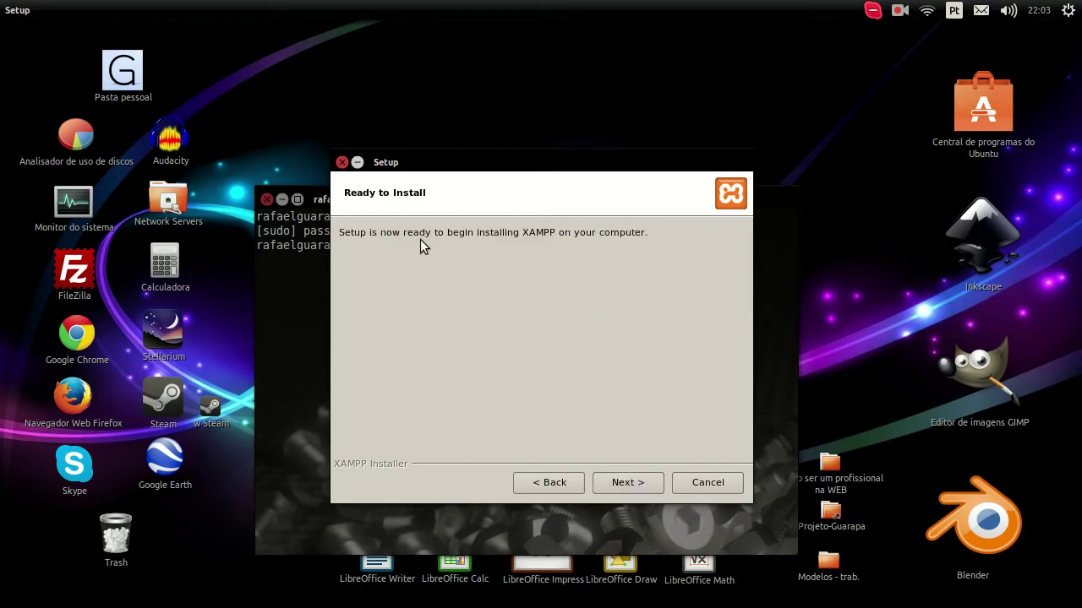
pyautogui.click(619, 490)
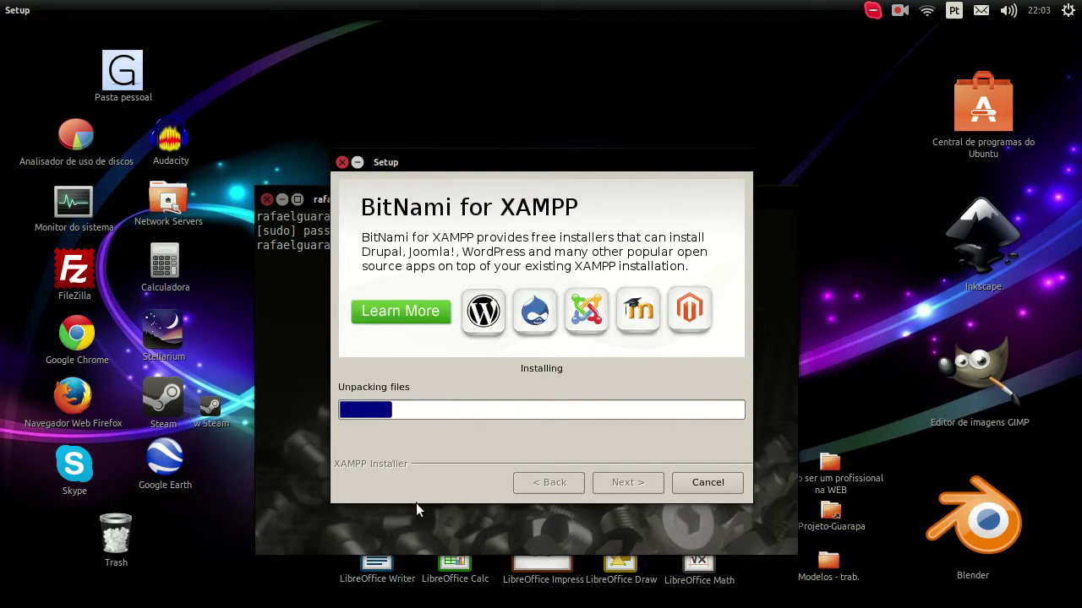
# Switch to the file manager and examine the contents of the lampp folder inside opt while the installation runs.
pyautogui.moveTo(6, 188)
pyautogui.click(23, 84)
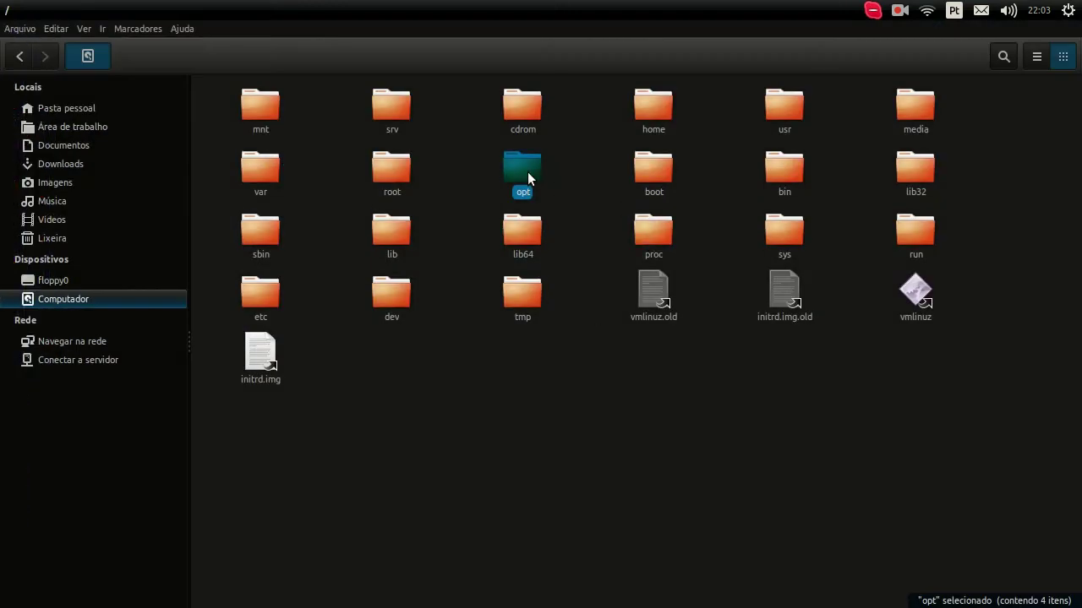
pyautogui.doubleClick(527, 176)
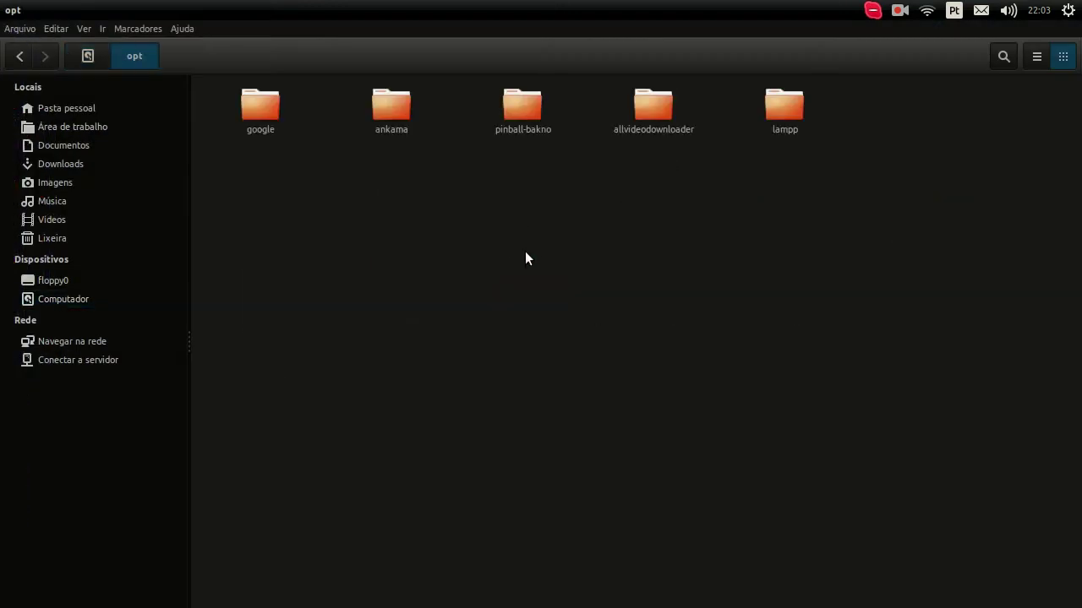
pyautogui.click(794, 130)
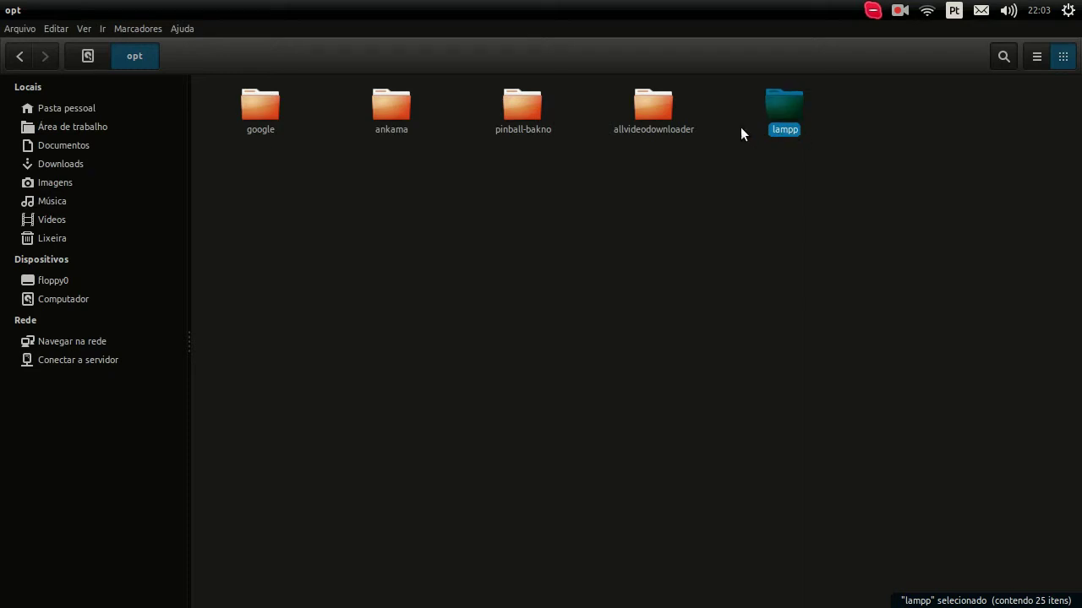
pyautogui.doubleClick(783, 117)
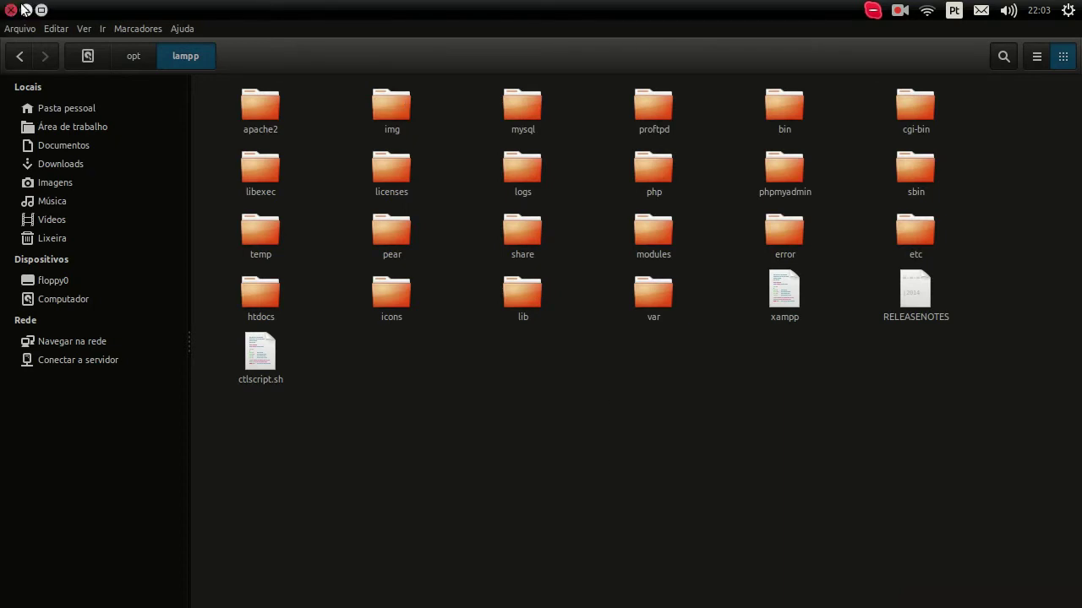
pyautogui.click(25, 10)
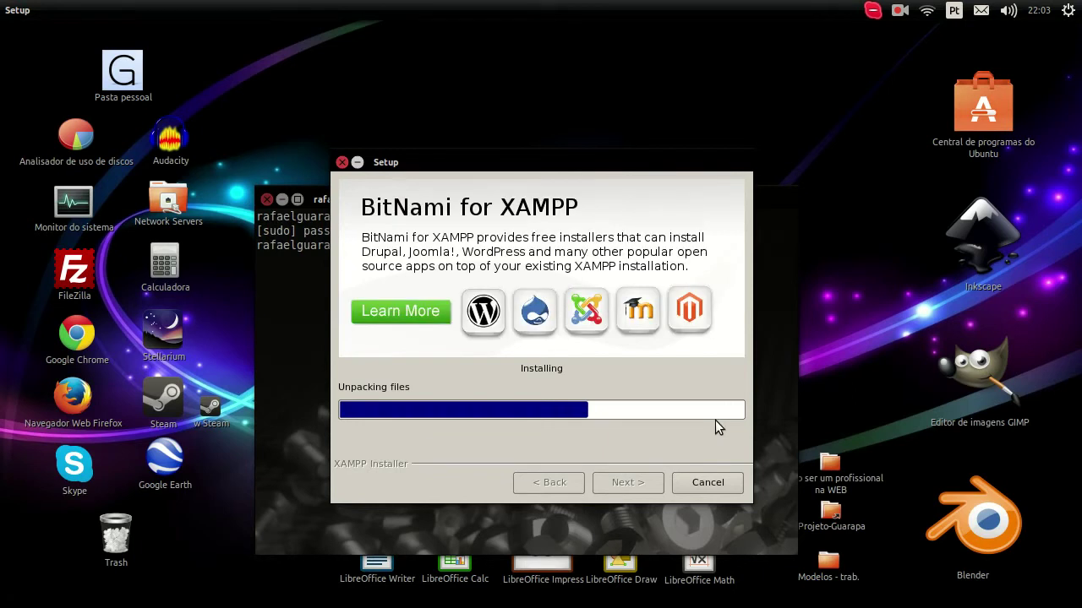
# Switch to Firefox and examine the Windows and Linux versions on the XAMPP download page.
pyautogui.moveTo(7, 255)
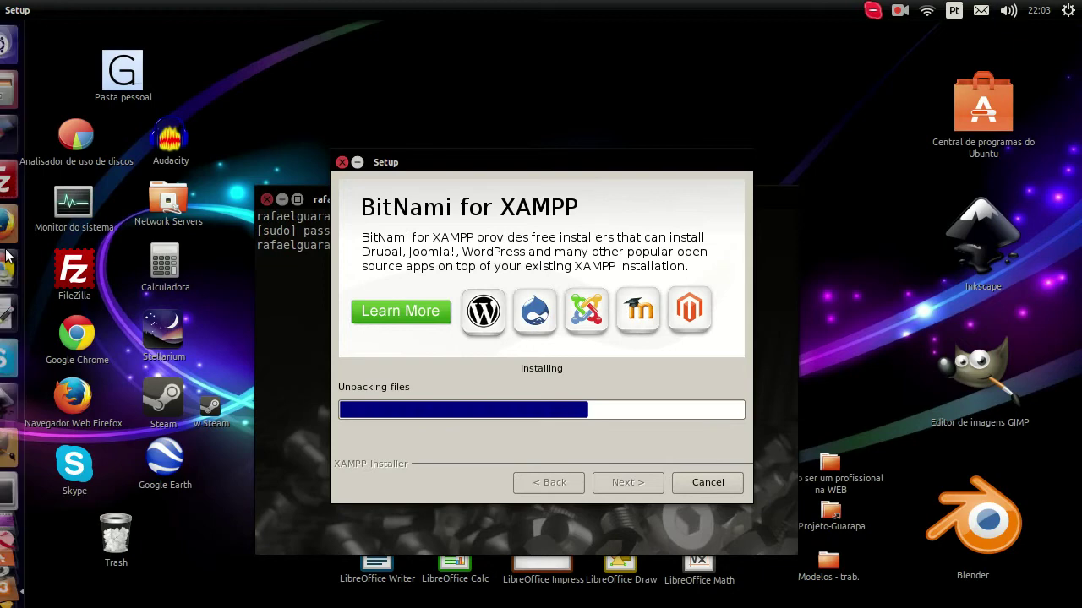
pyautogui.click(17, 226)
pyautogui.scroll(5, 415, 405)
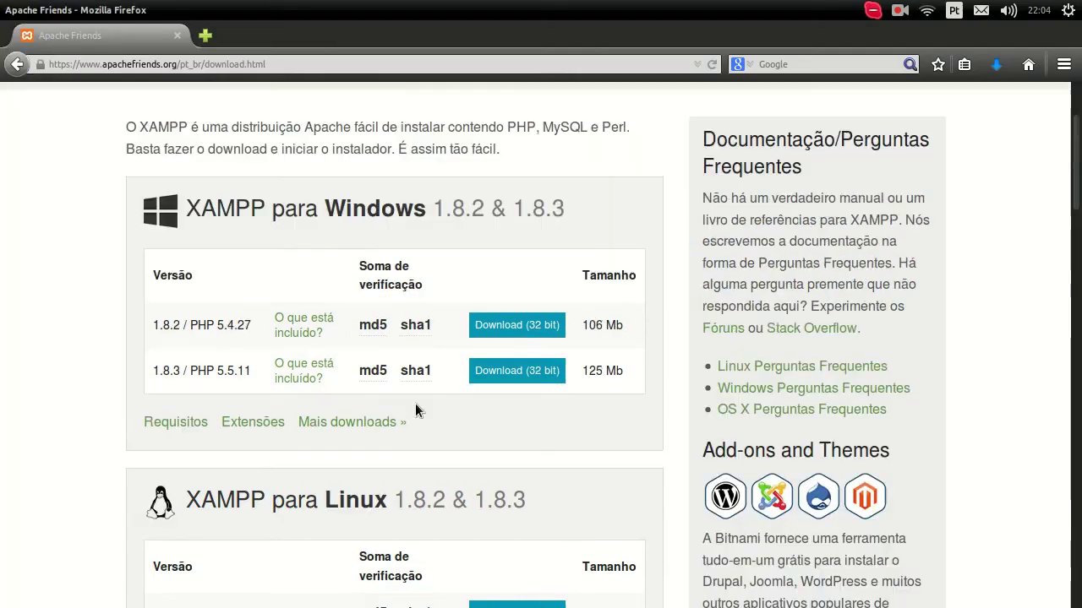
pyautogui.scroll(1, 415, 403)
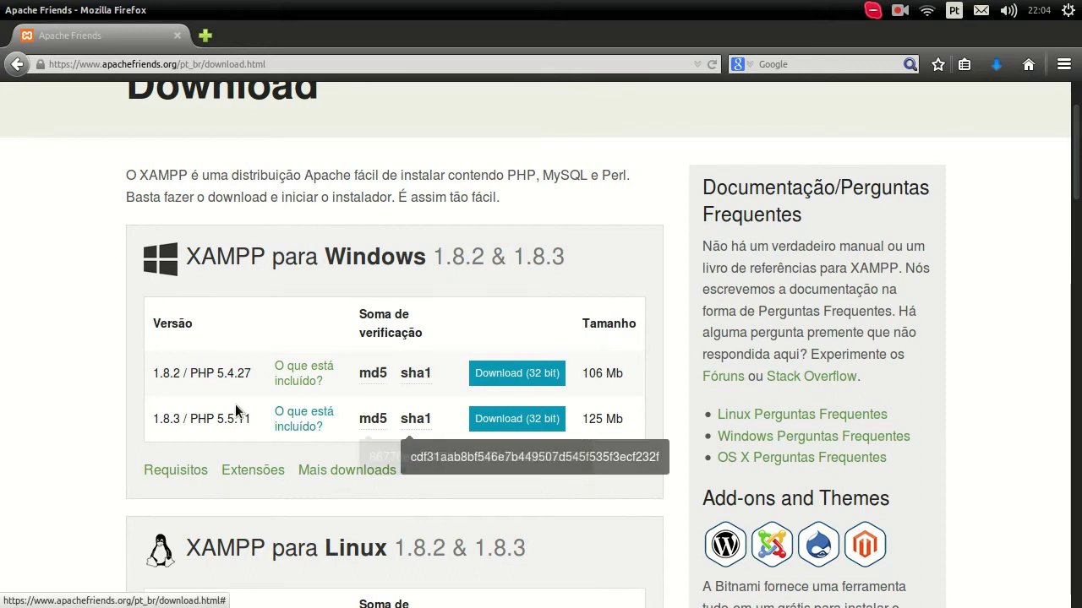
pyautogui.scroll(-5, 235, 407)
pyautogui.scroll(-2, 157, 461)
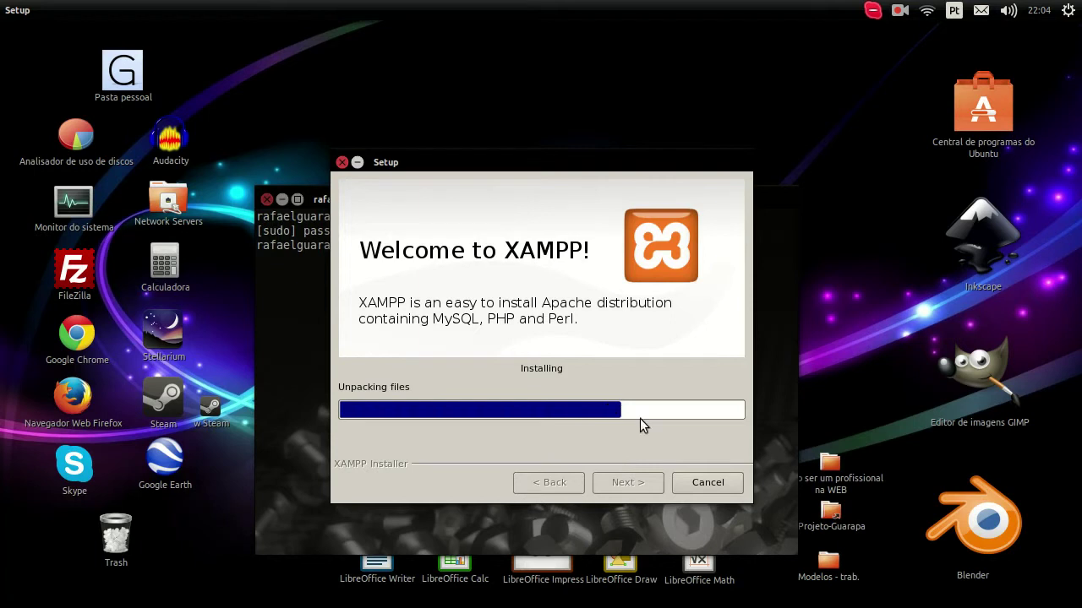
# Finish the XAMPP setup wizard with Launch XAMPP enabled.
pyautogui.moveTo(5, 170)
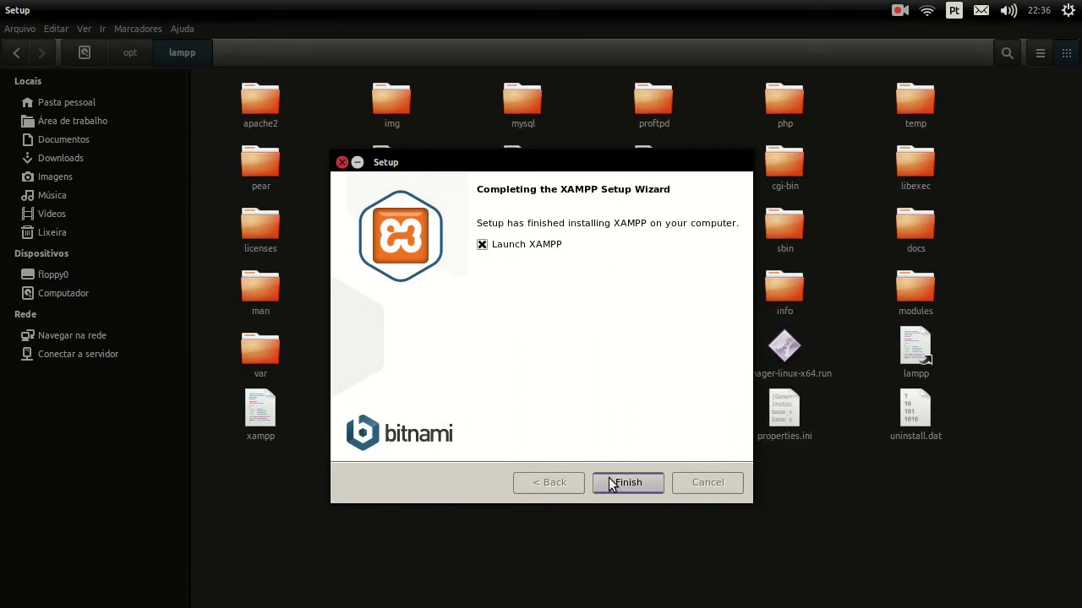
pyautogui.click(650, 482)
pyautogui.click(631, 485)
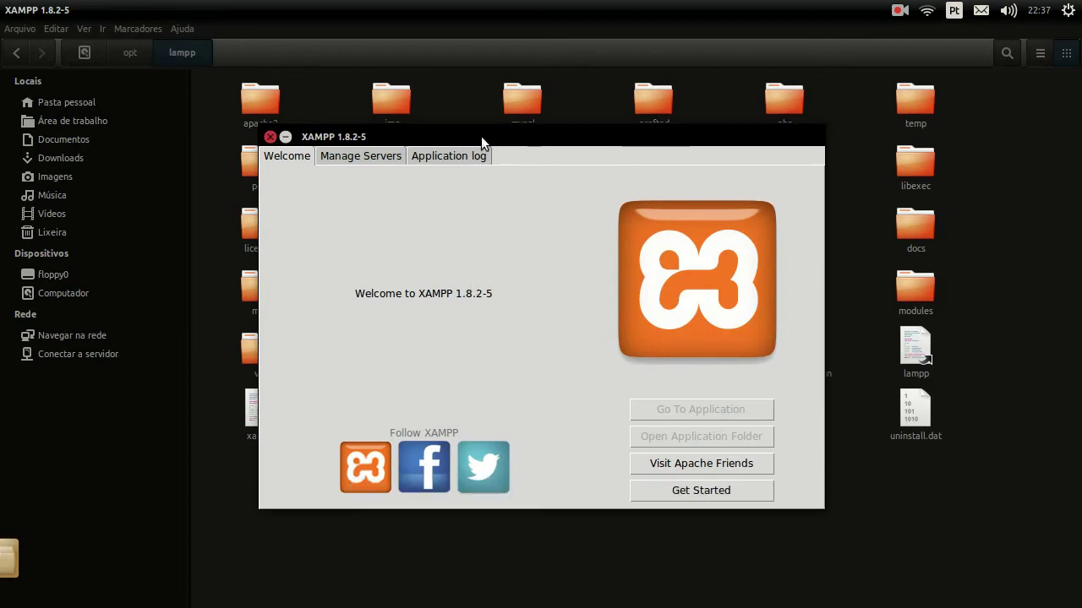
# Move the XAMPP window aside, dismiss the Google Chrome root-user dialog, and move the XAMPP window back toward the centre.
pyautogui.moveTo(482, 141); pyautogui.dragTo(678, 191)
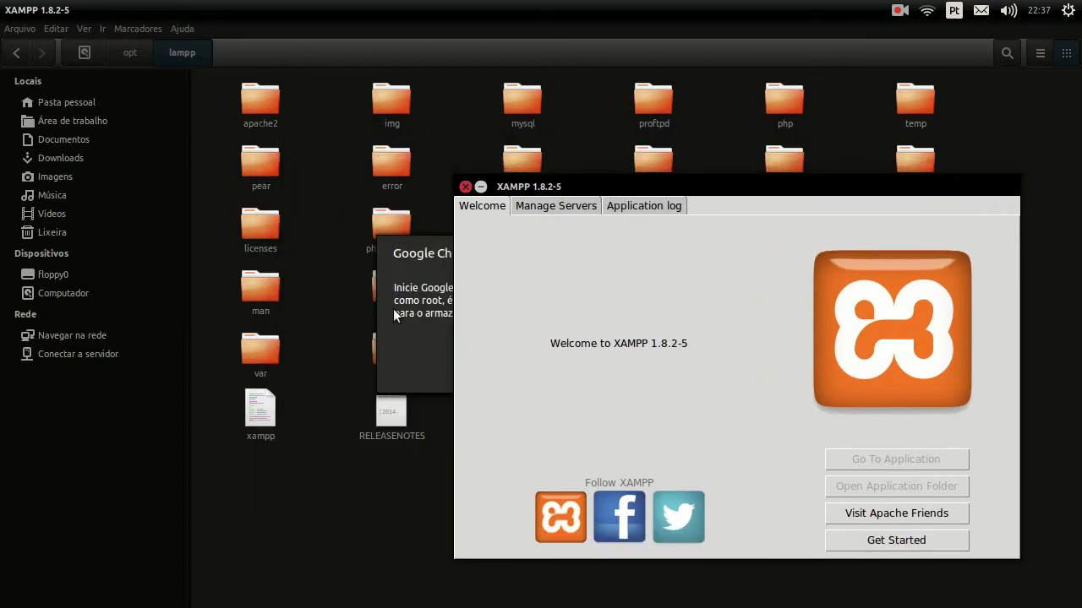
pyautogui.click(394, 314)
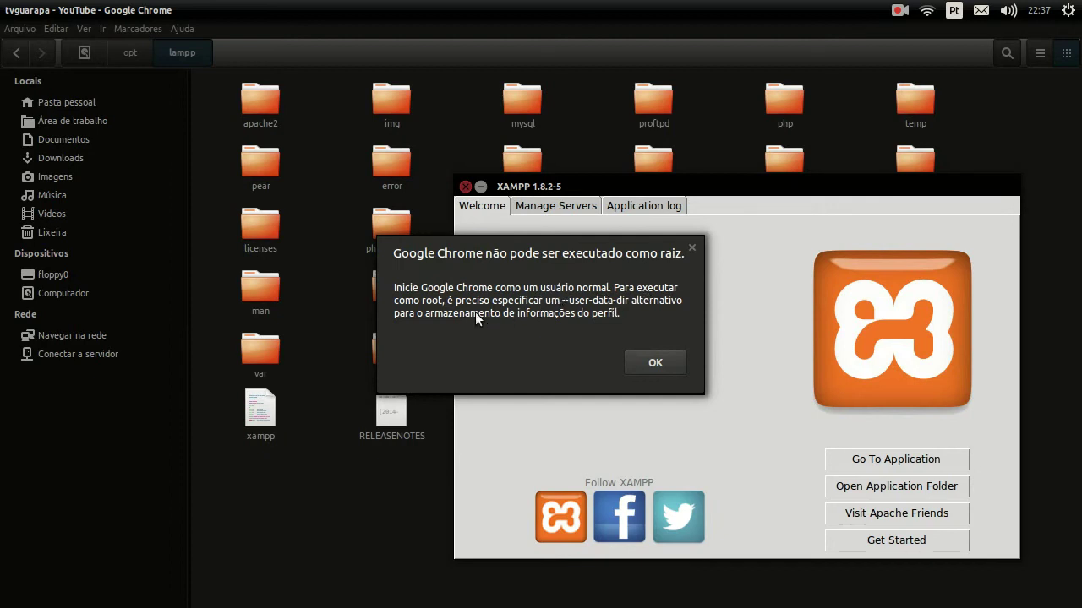
pyautogui.click(655, 362)
pyautogui.moveTo(726, 193); pyautogui.dragTo(581, 144)
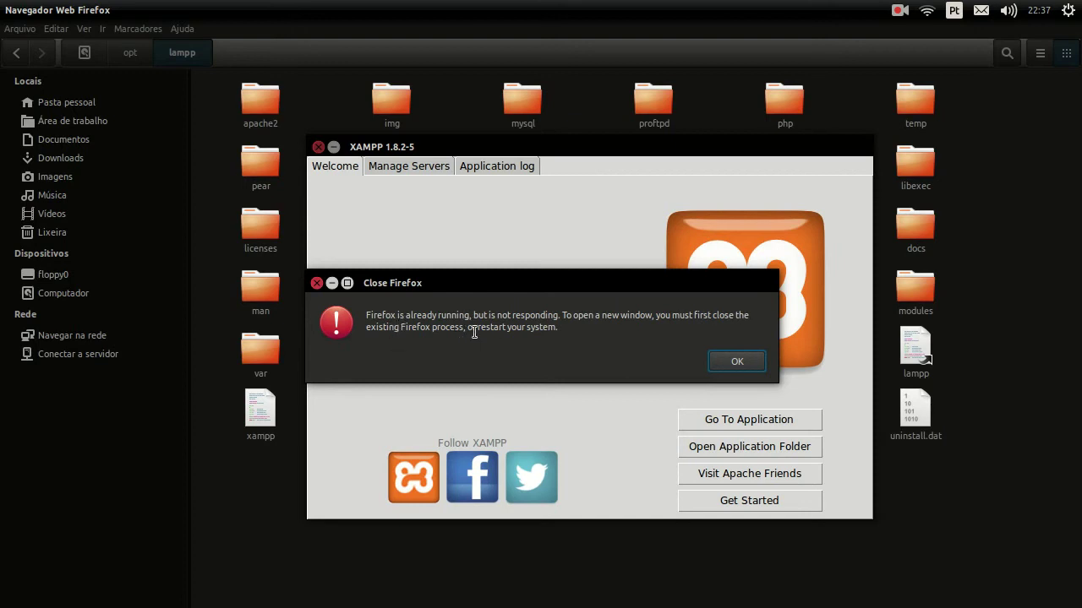
# Quit the unresponsive Firefox along with its error dialog, relaunch the browser, and minimise its new window.
pyautogui.moveTo(474, 332); pyautogui.dragTo(603, 337)
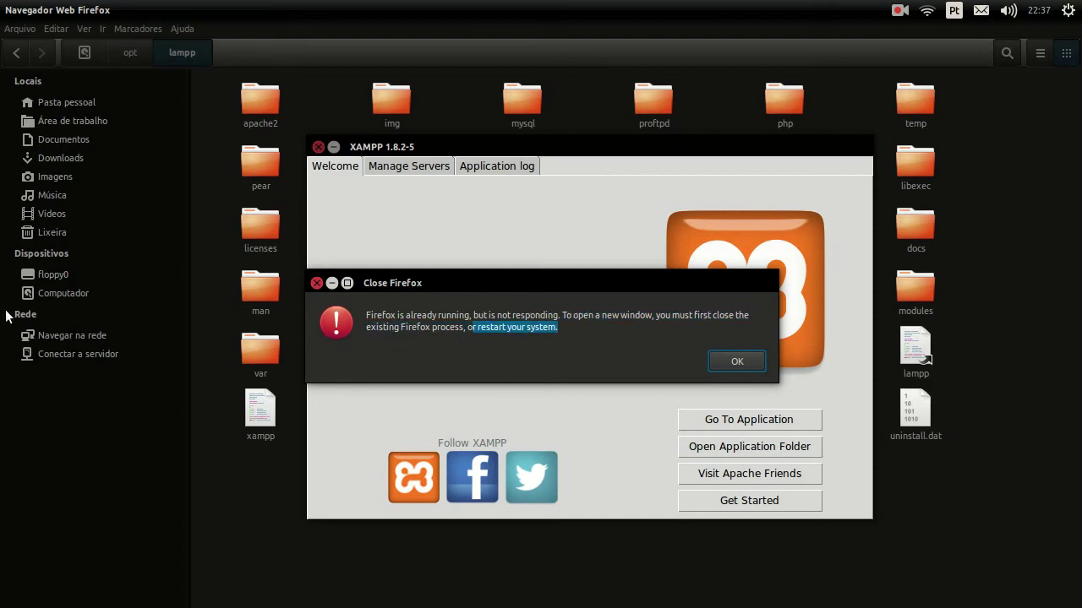
pyautogui.rightClick(18, 225)
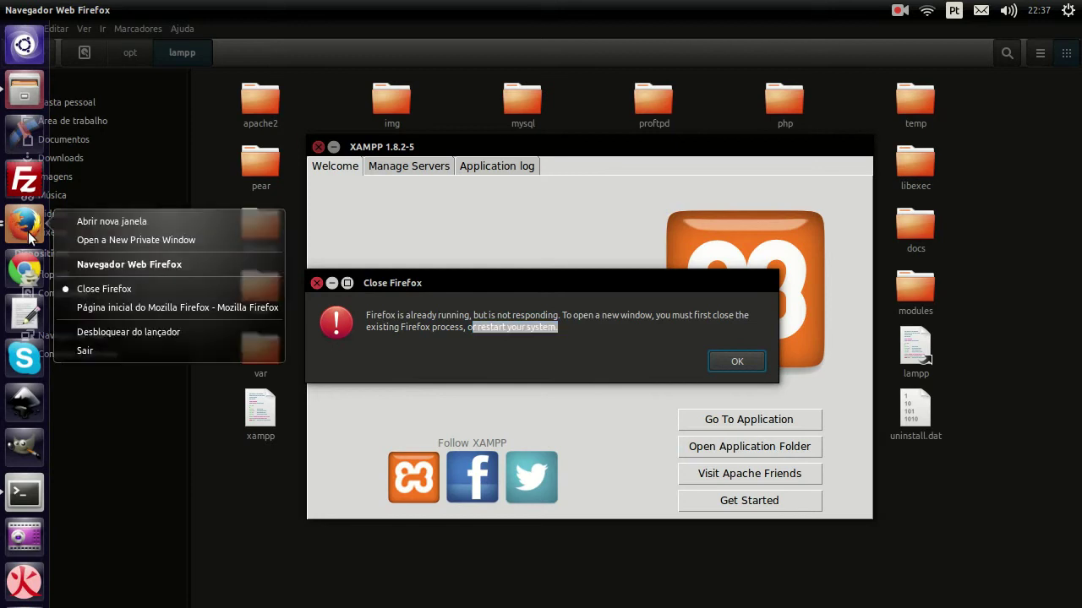
pyautogui.click(116, 350)
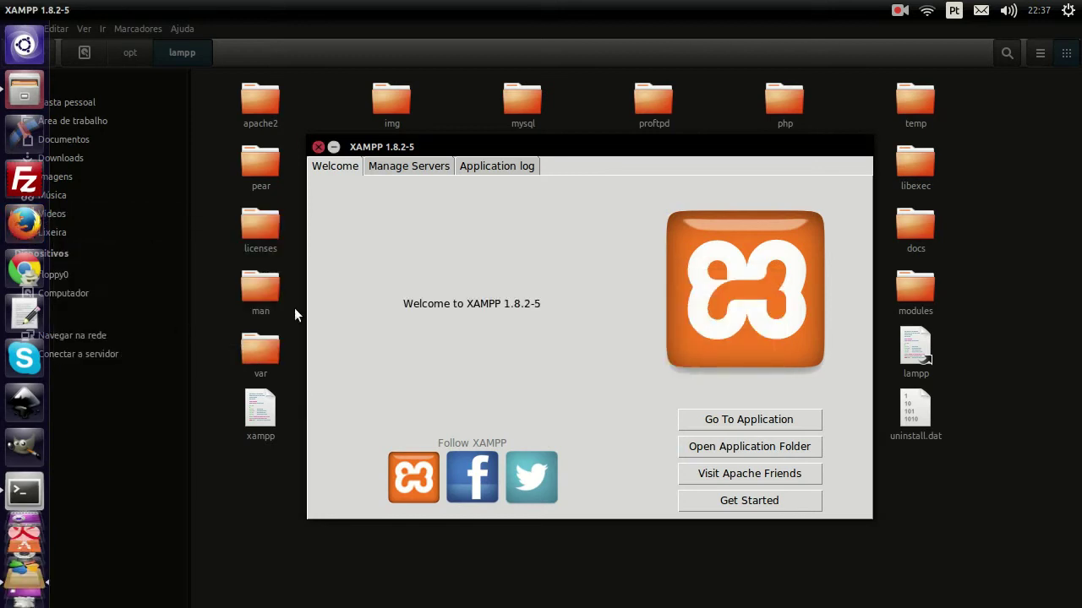
pyautogui.click(24, 225)
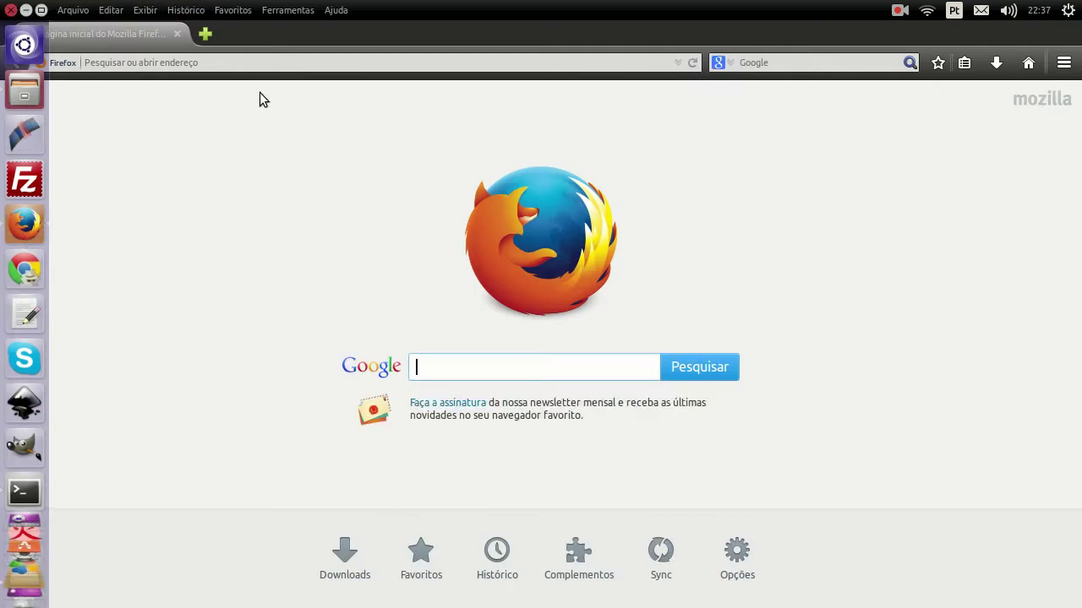
pyautogui.click(32, 10)
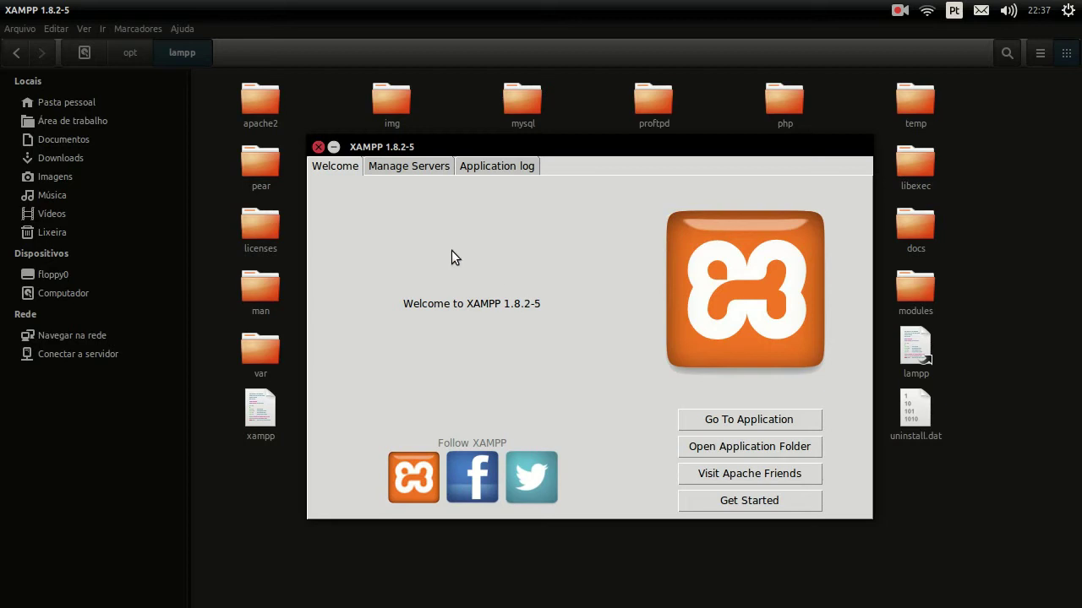
# Show the server list with its statuses in the XAMPP manager, and minimise the manager window.
pyautogui.click(395, 169)
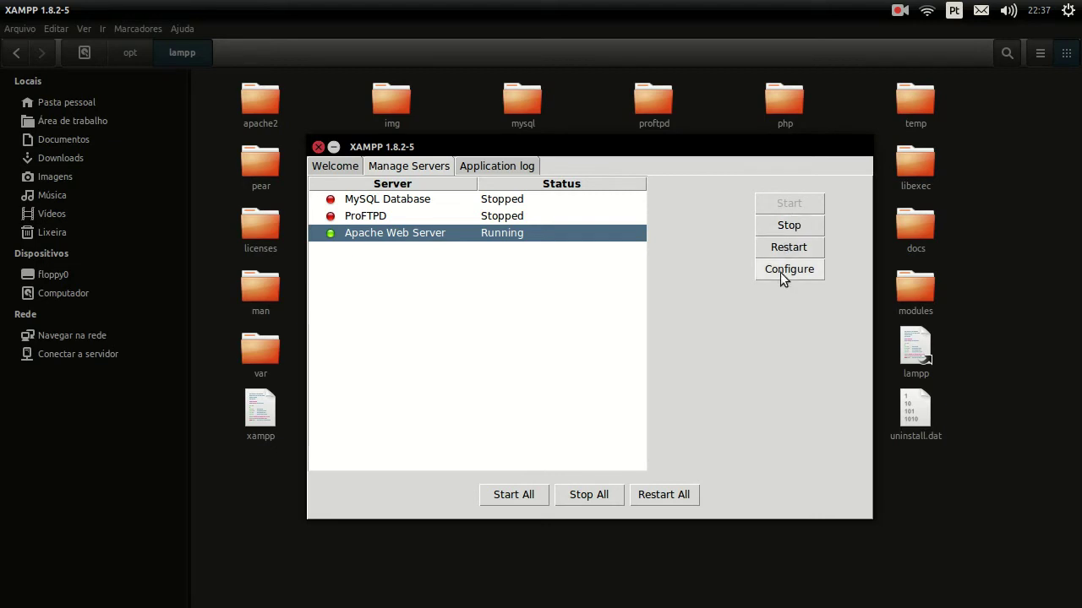
pyautogui.click(331, 150)
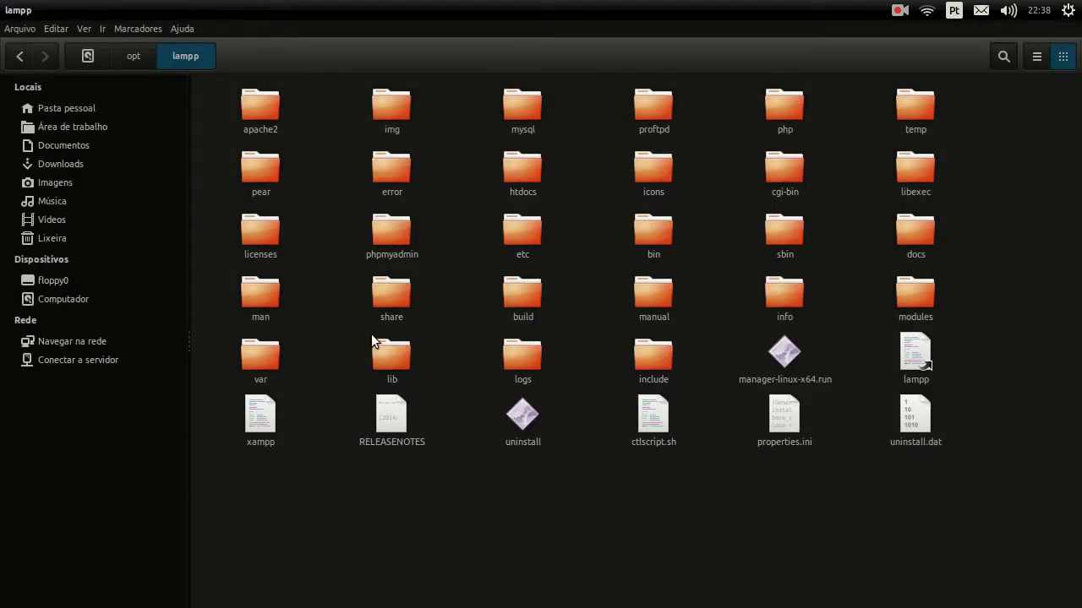
# Browse from the root of the file system through the opt folder into lampp.
pyautogui.click(54, 300)
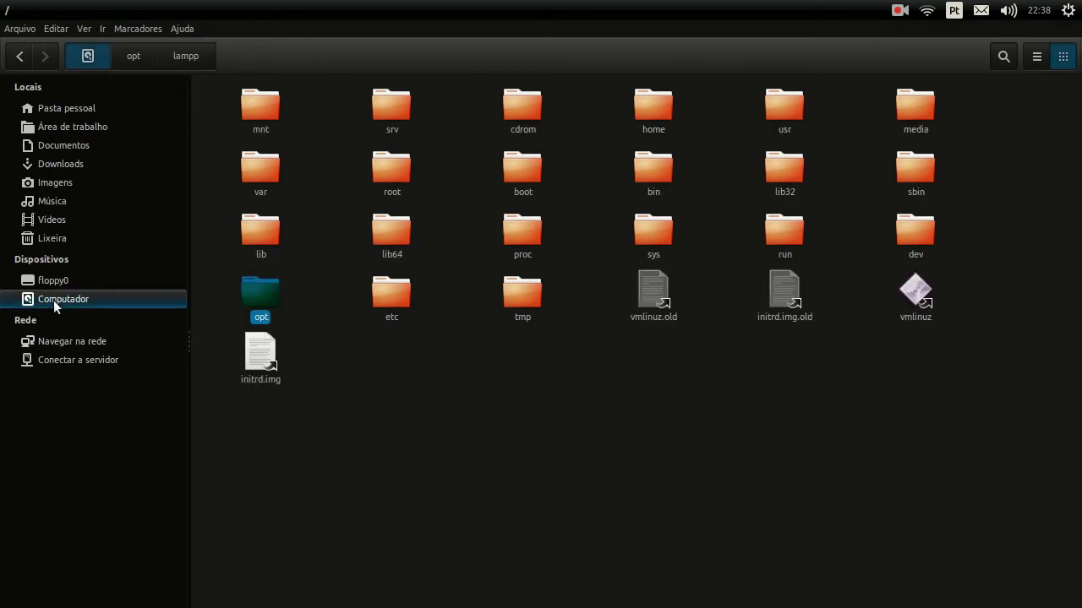
pyautogui.doubleClick(261, 298)
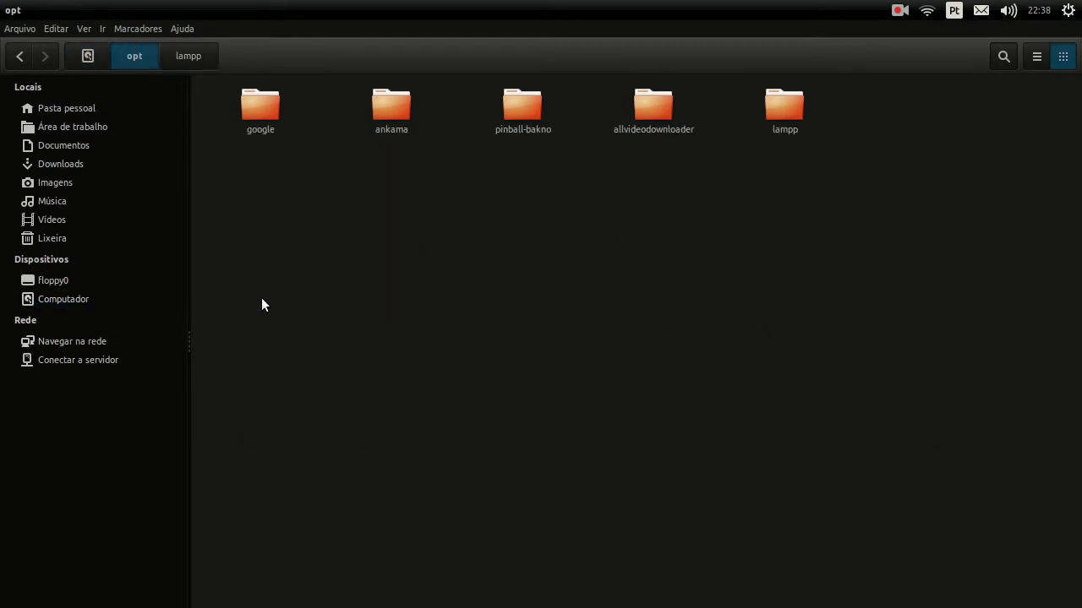
pyautogui.doubleClick(782, 132)
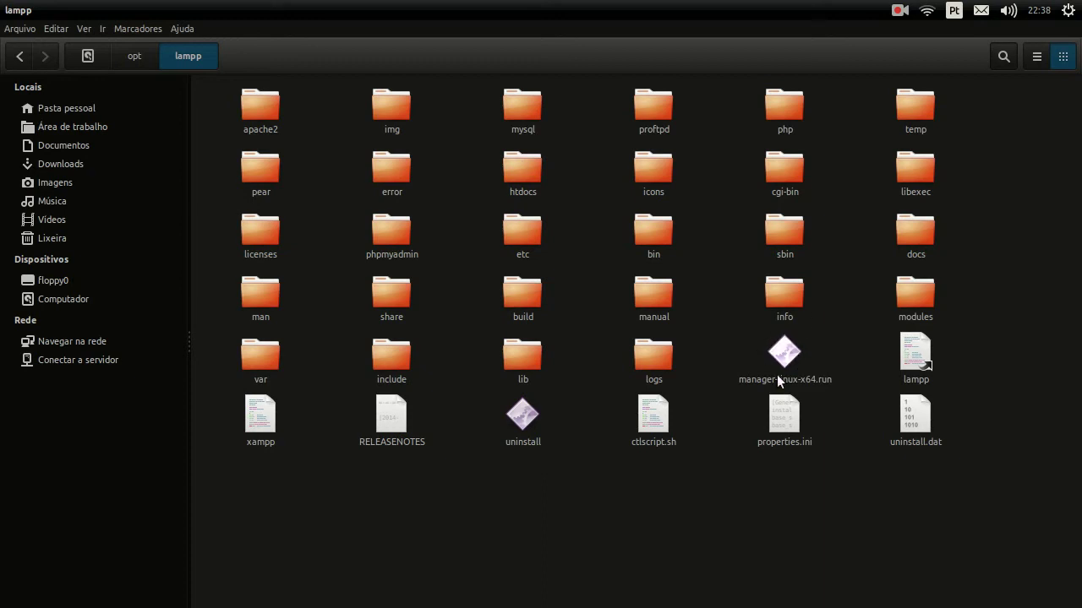
# Restore the XAMPP manager to review the server statuses, and minimise it again.
pyautogui.moveTo(4, 394)
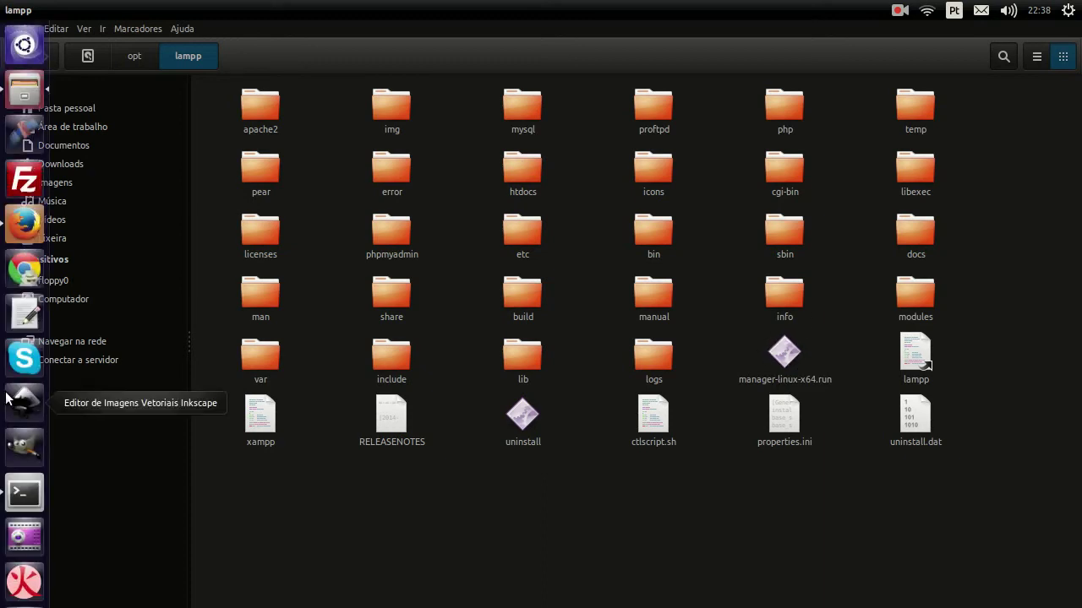
pyautogui.click(24, 505)
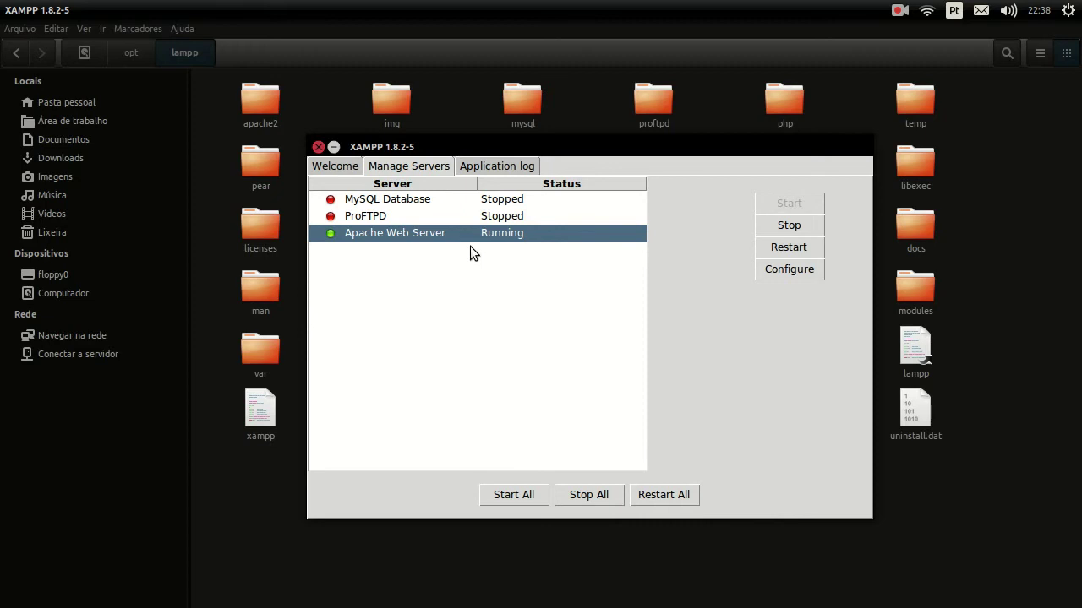
pyautogui.click(333, 148)
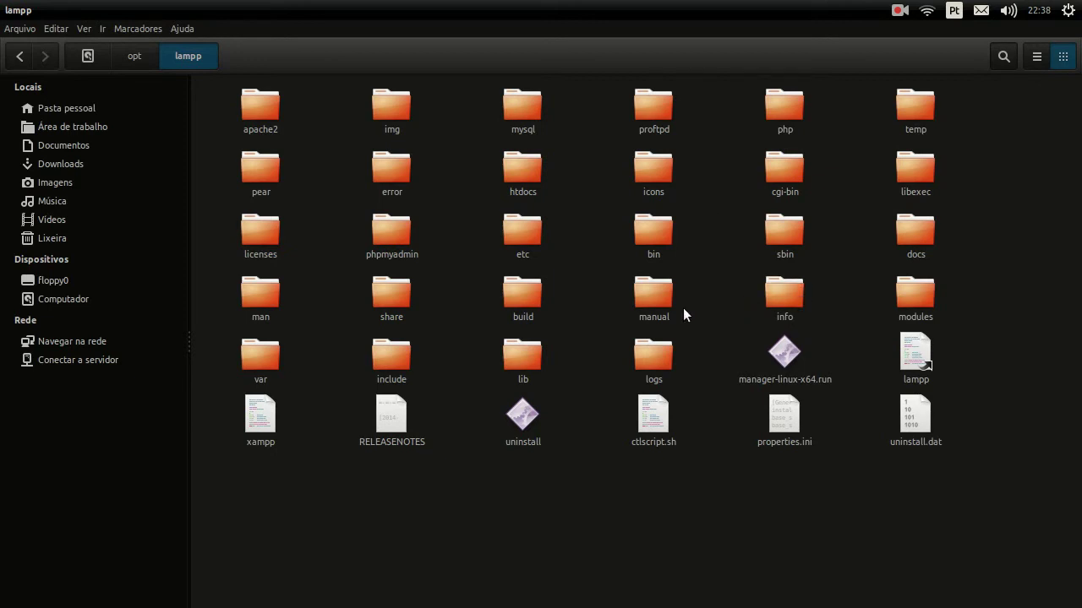
# Find the htdocs folder inside lampp, examine its contents, and return to the lampp folder.
pyautogui.click(256, 109)
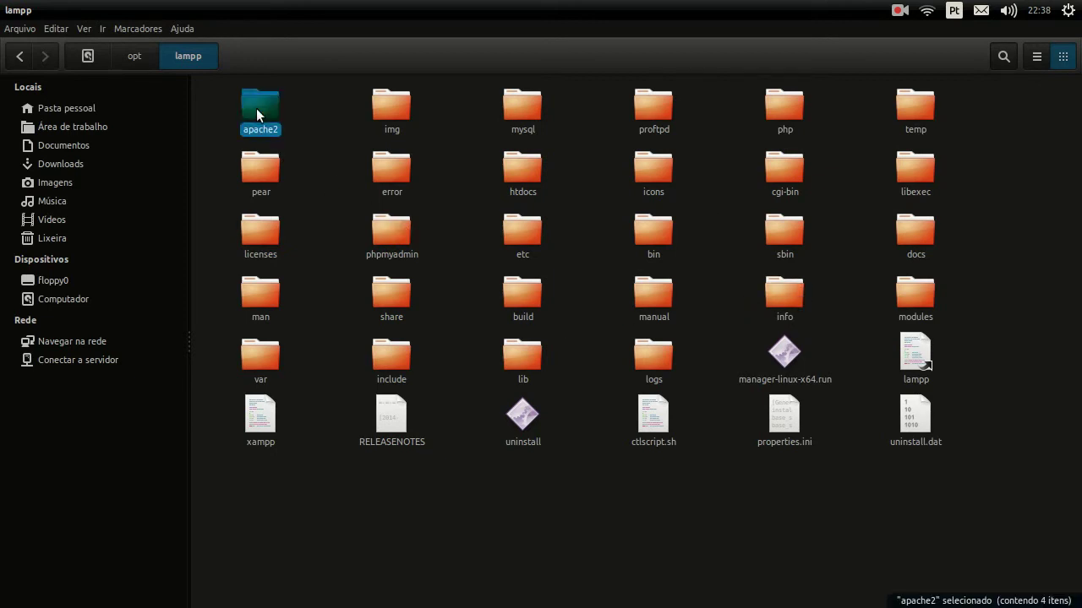
pyautogui.write('ht')
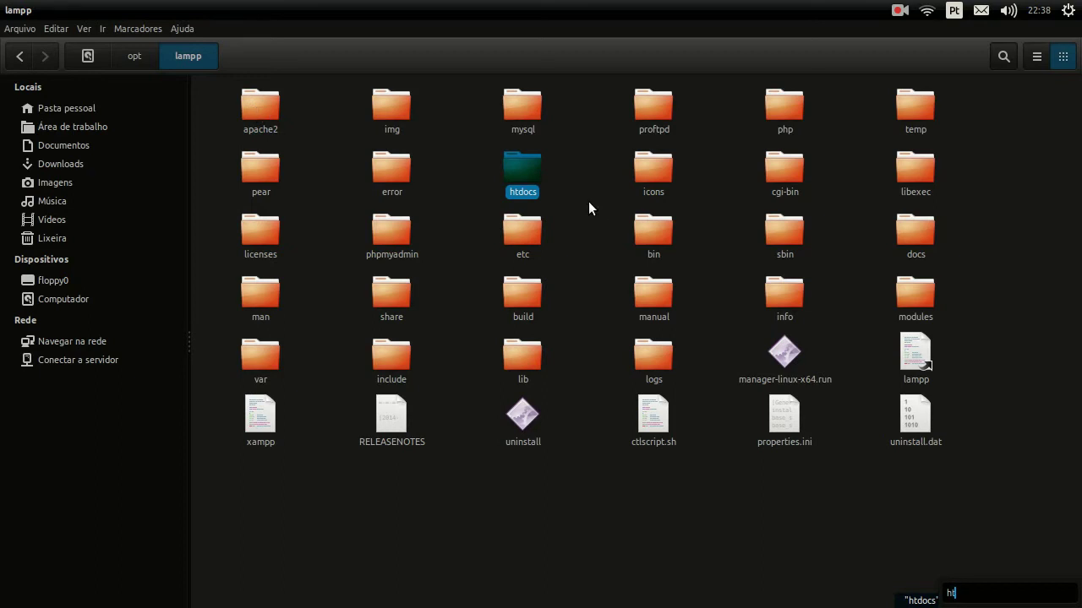
pyautogui.click(521, 183)
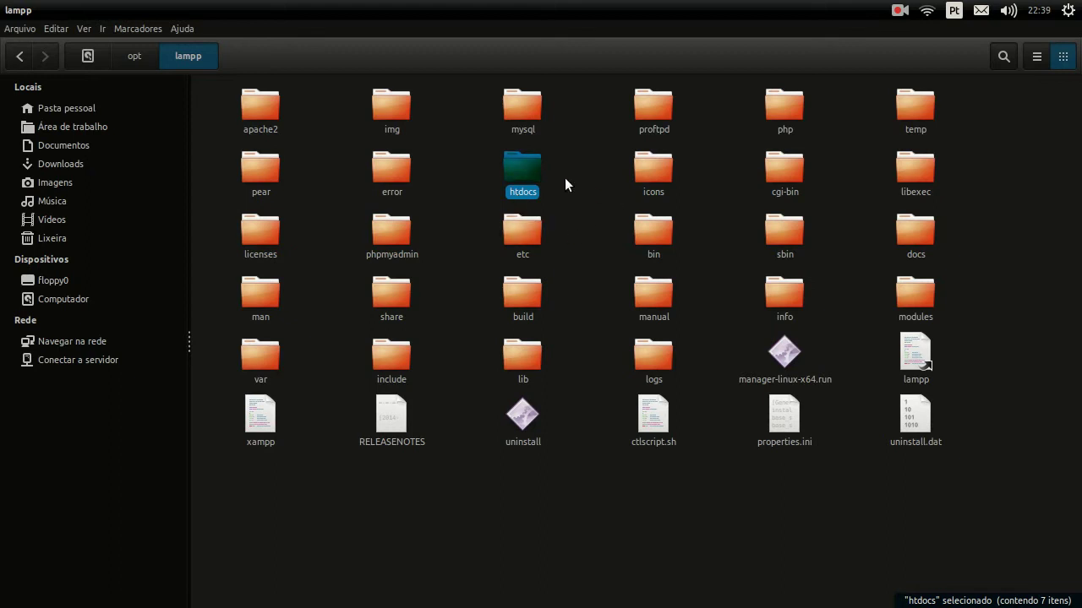
pyautogui.doubleClick(532, 169)
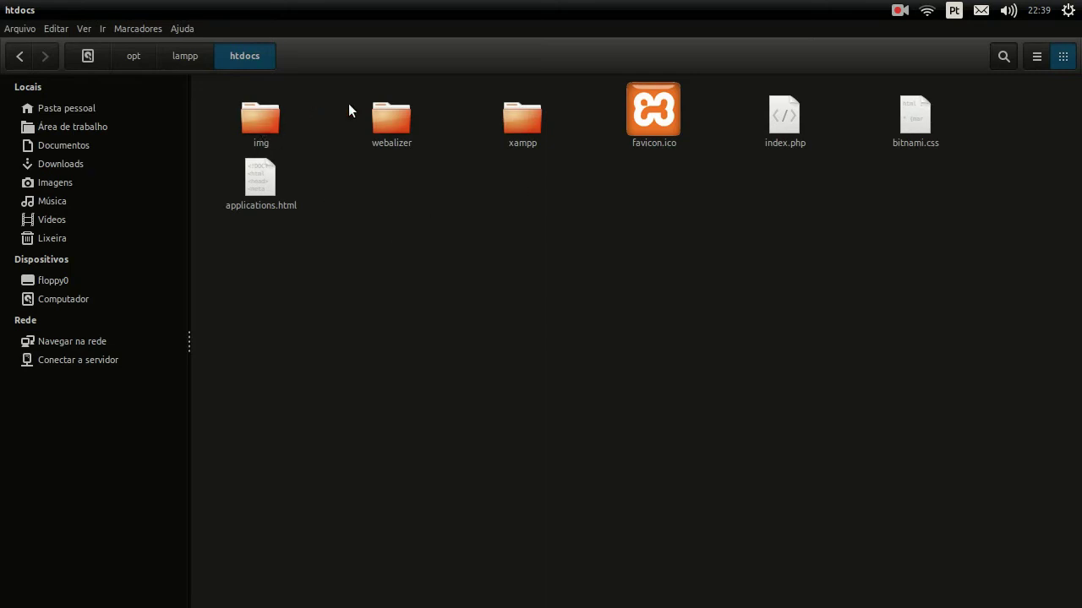
pyautogui.click(19, 55)
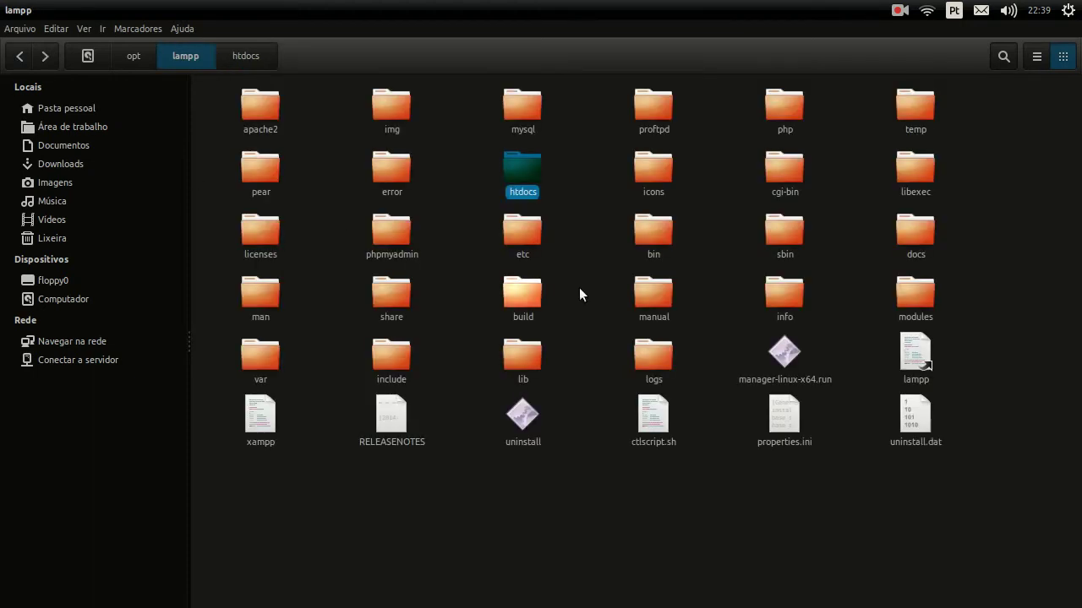
pyautogui.click(771, 353)
pyautogui.click(668, 490)
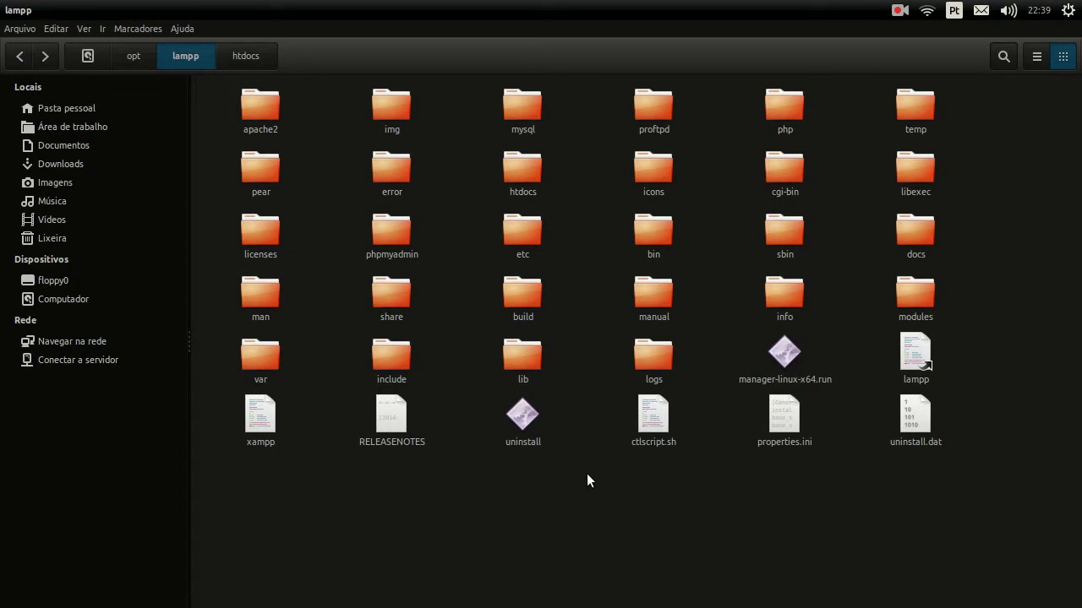
# Stop all XAMPP servers, and close both the XAMPP manager and the file manager window.
pyautogui.moveTo(10, 11)
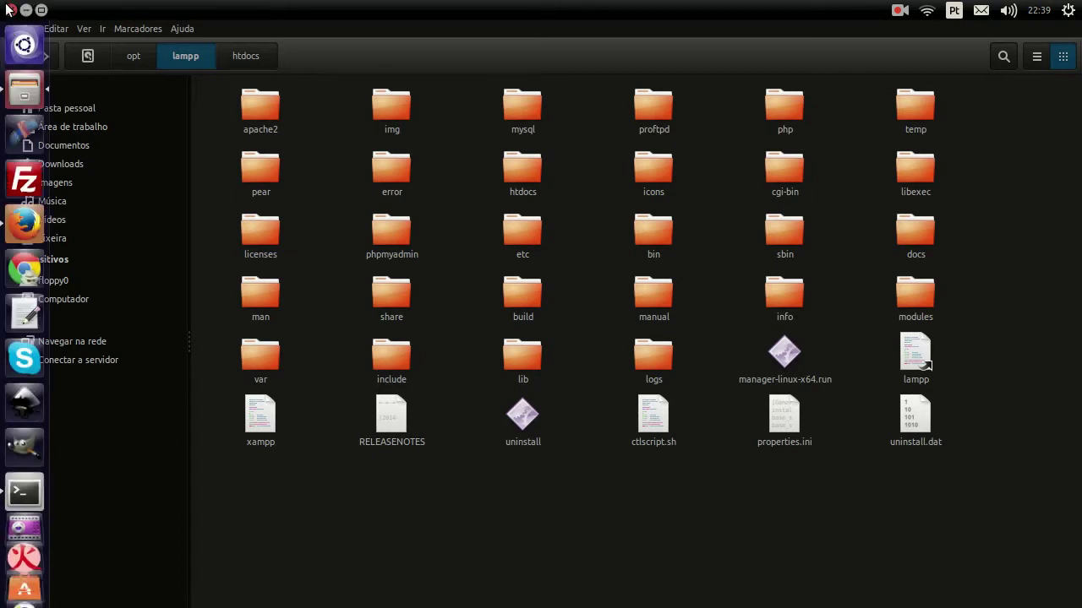
pyautogui.moveTo(7, 363)
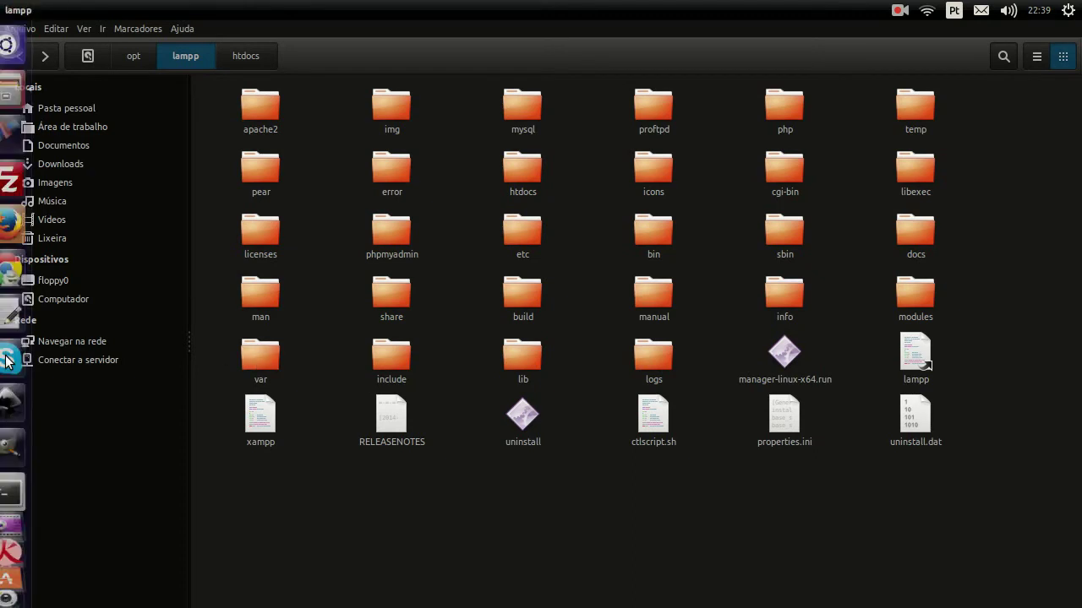
pyautogui.click(26, 506)
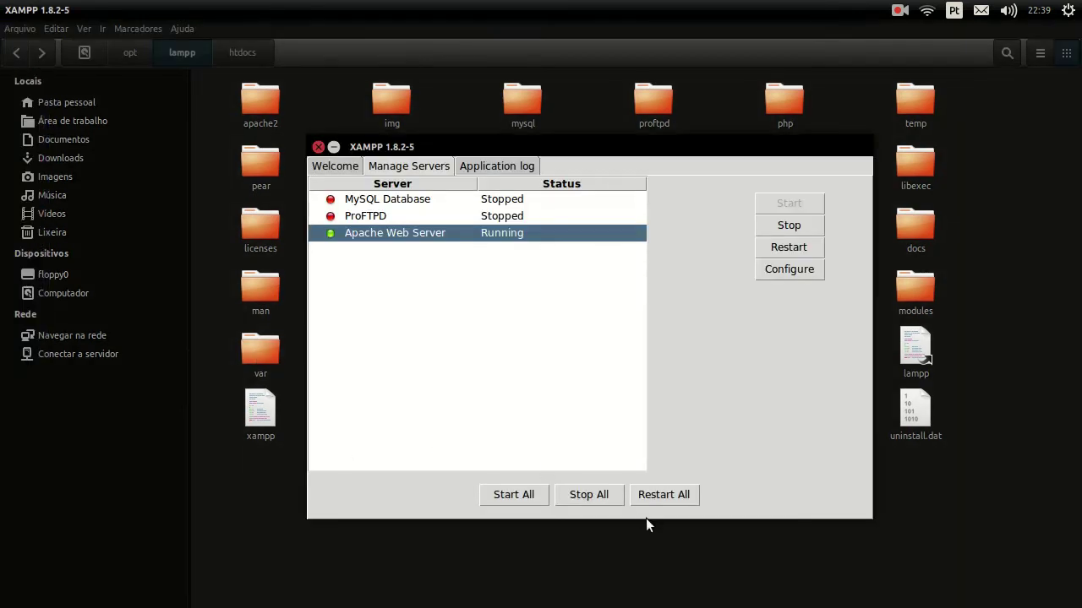
pyautogui.click(596, 494)
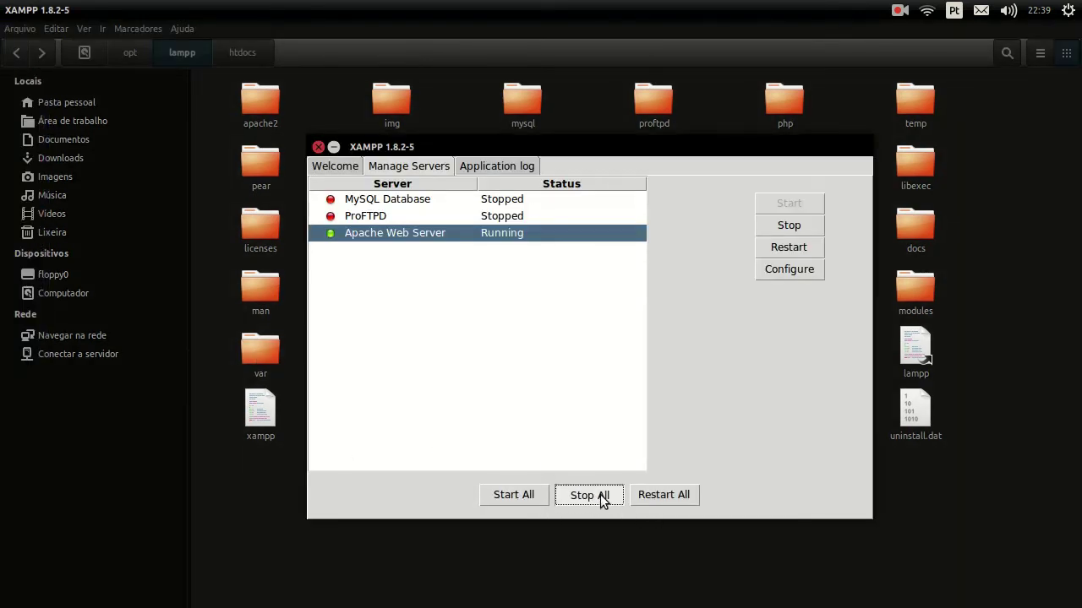
pyautogui.click(317, 148)
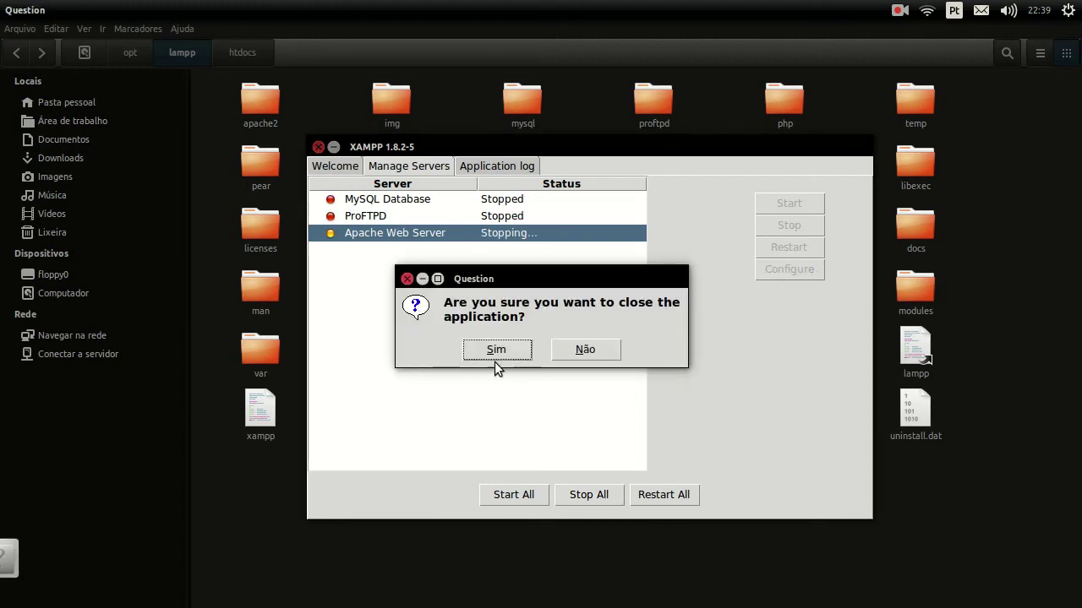
pyautogui.click(497, 350)
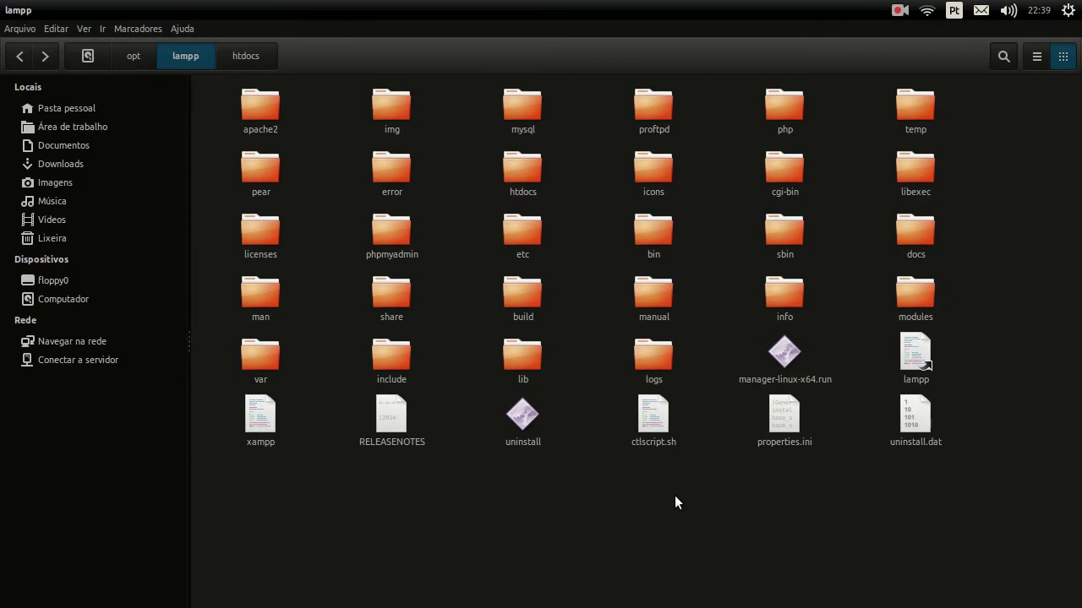
pyautogui.click(14, 10)
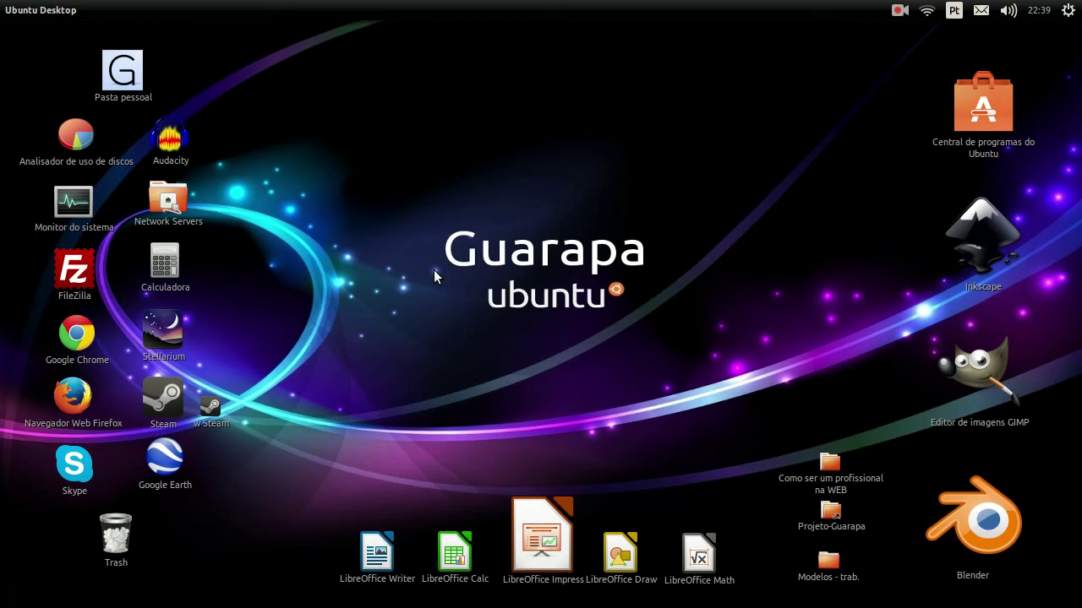
# Search the installed applications for "terminal", open a Terminal window, and reposition it on the desktop.
pyautogui.moveTo(4, 206)
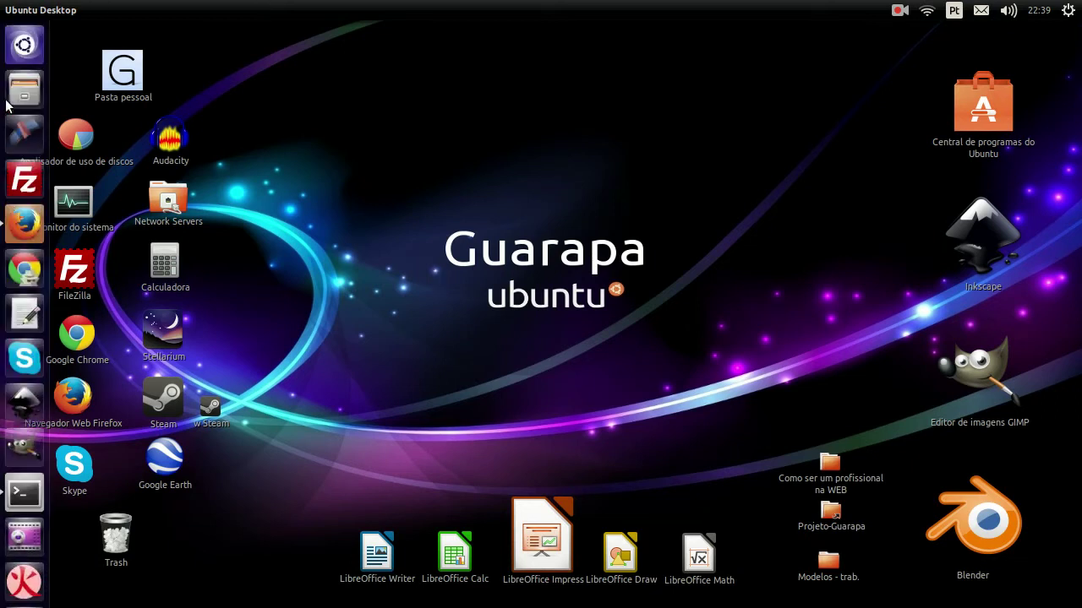
pyautogui.click(23, 48)
pyautogui.write('terminal')
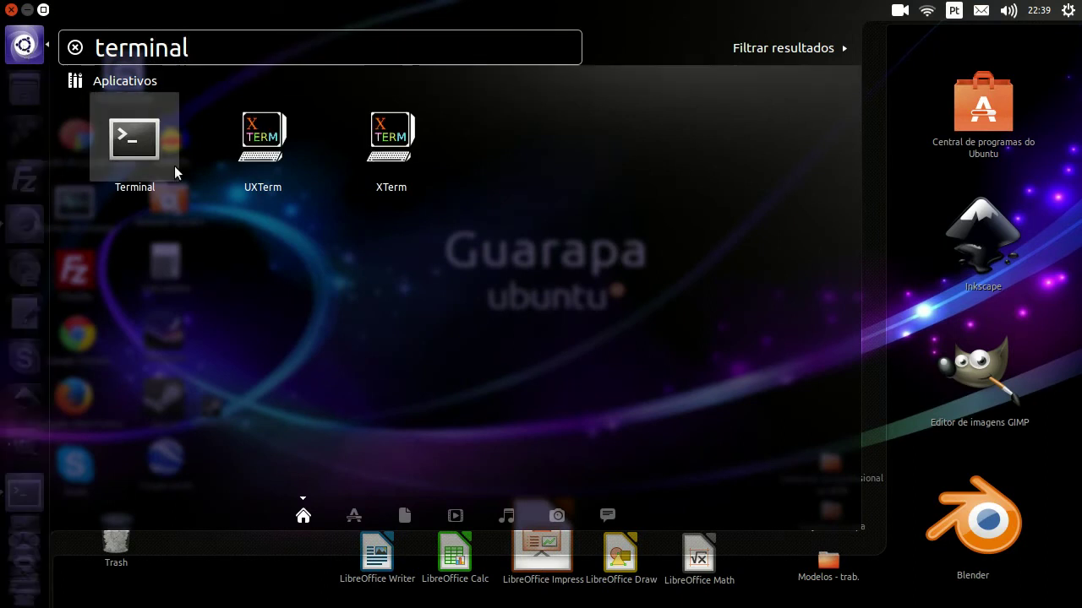
pyautogui.click(157, 161)
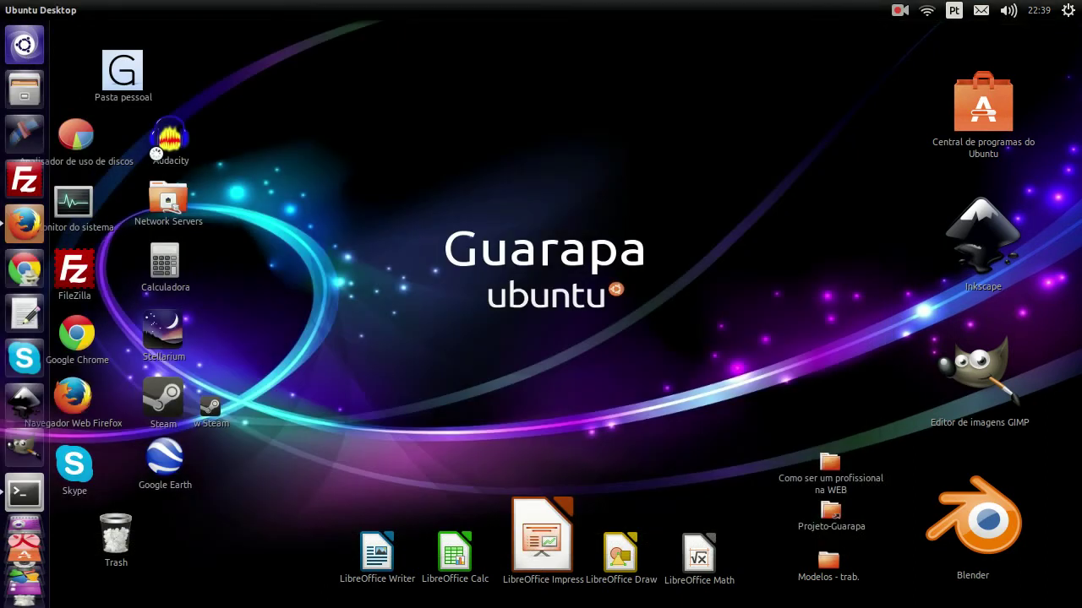
pyautogui.moveTo(728, 247); pyautogui.dragTo(382, 176)
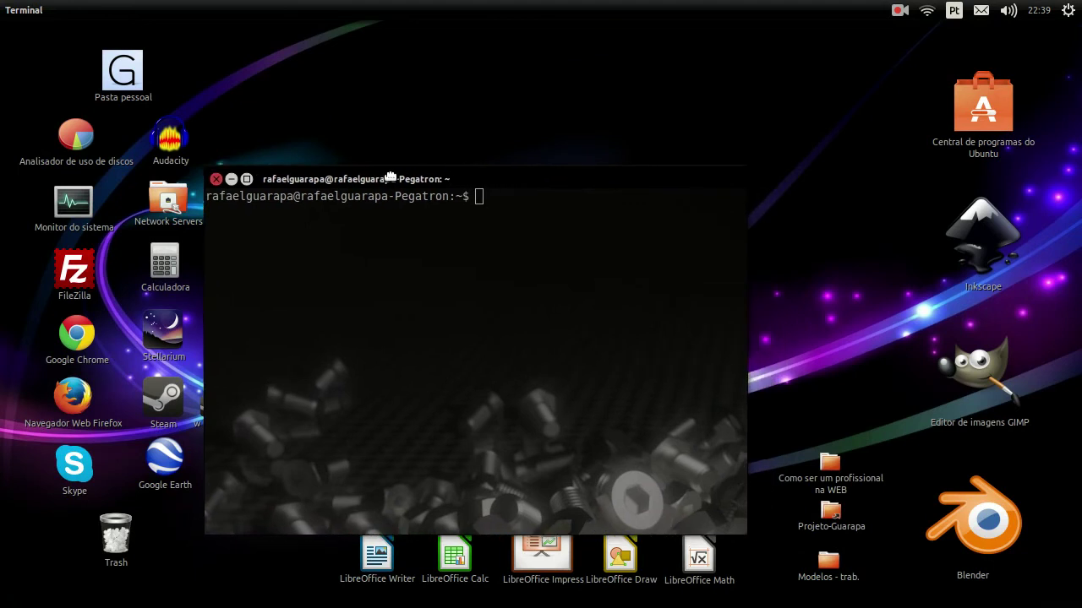
# Launch the file manager as root with "sudo nautilus", entering the account password.
pyautogui.write('sudo ')
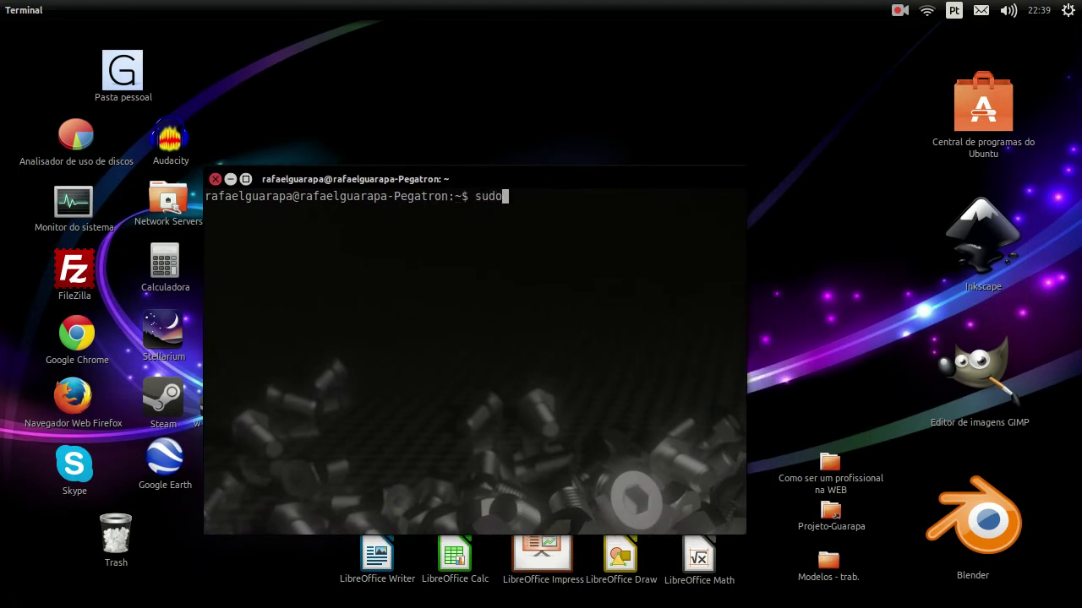
pyautogui.write('nautilus')
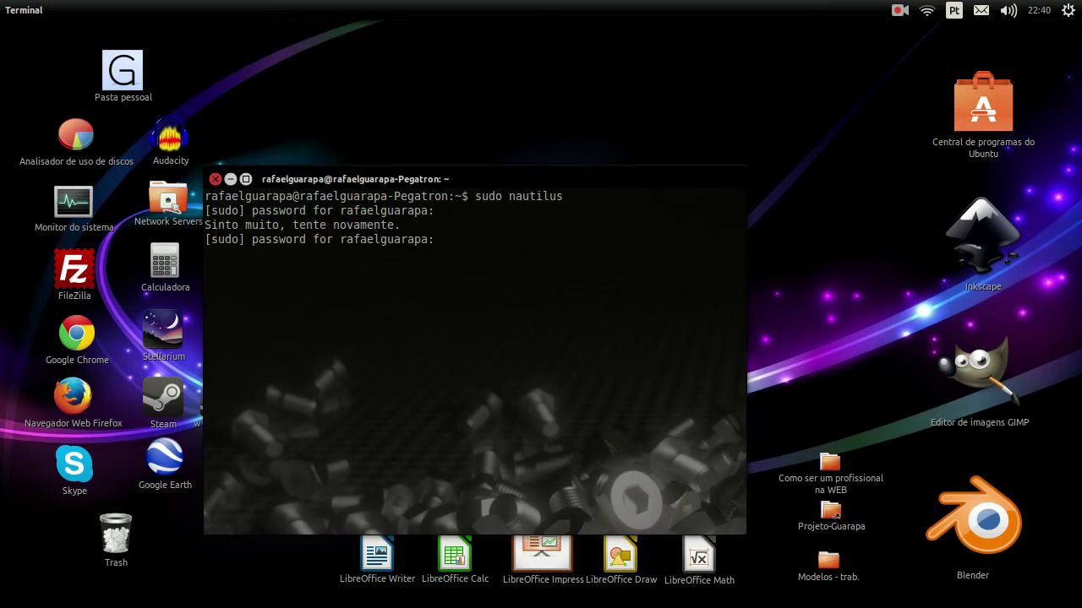
pyautogui.press('Return')
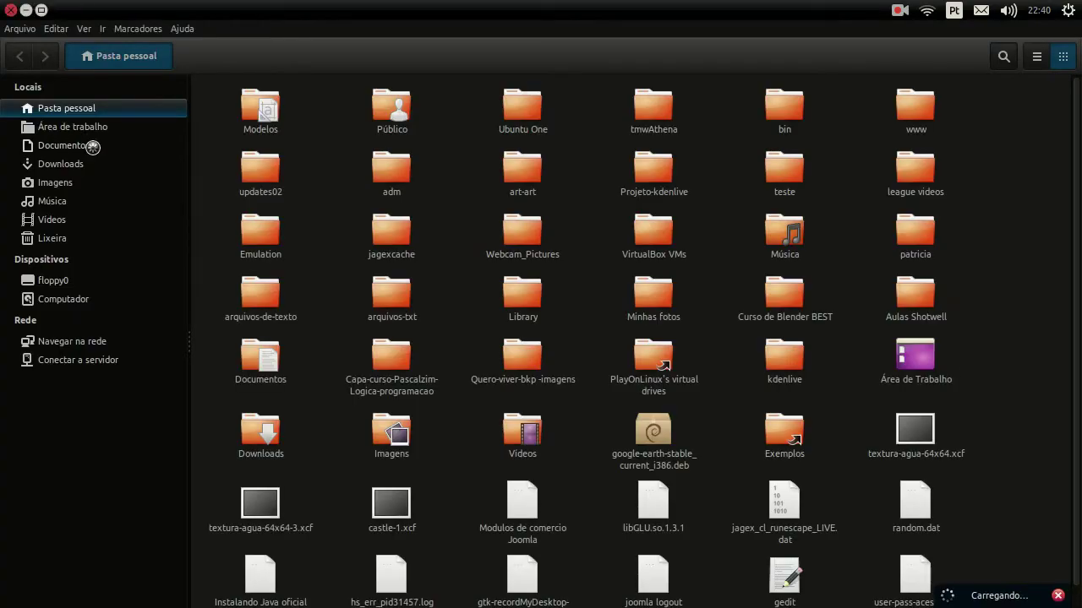
# Open the lampp folder inside opt on the computer's root file system.
pyautogui.click(84, 302)
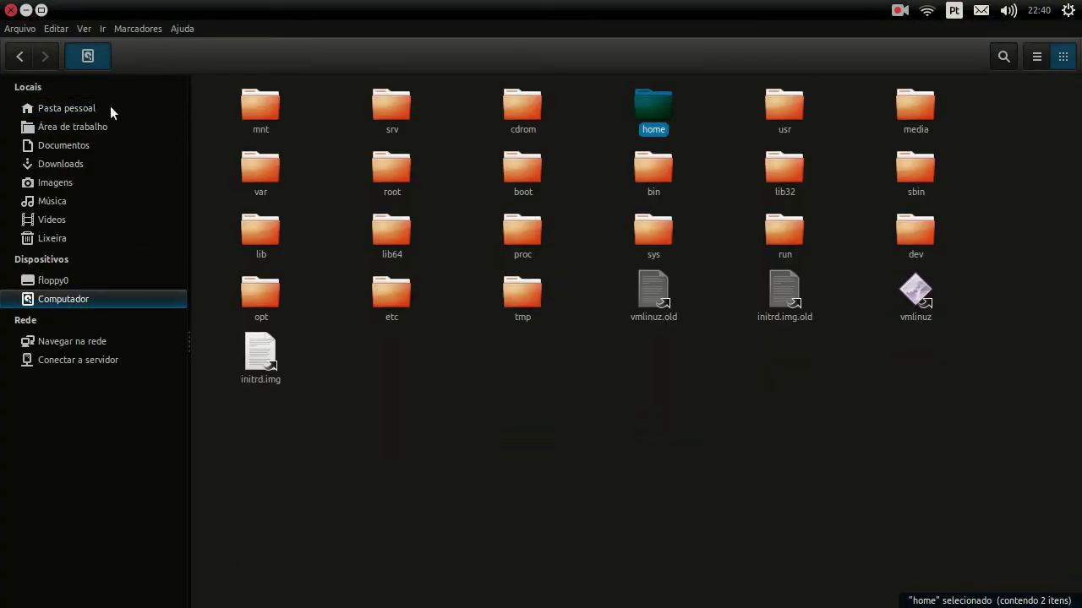
pyautogui.click(657, 426)
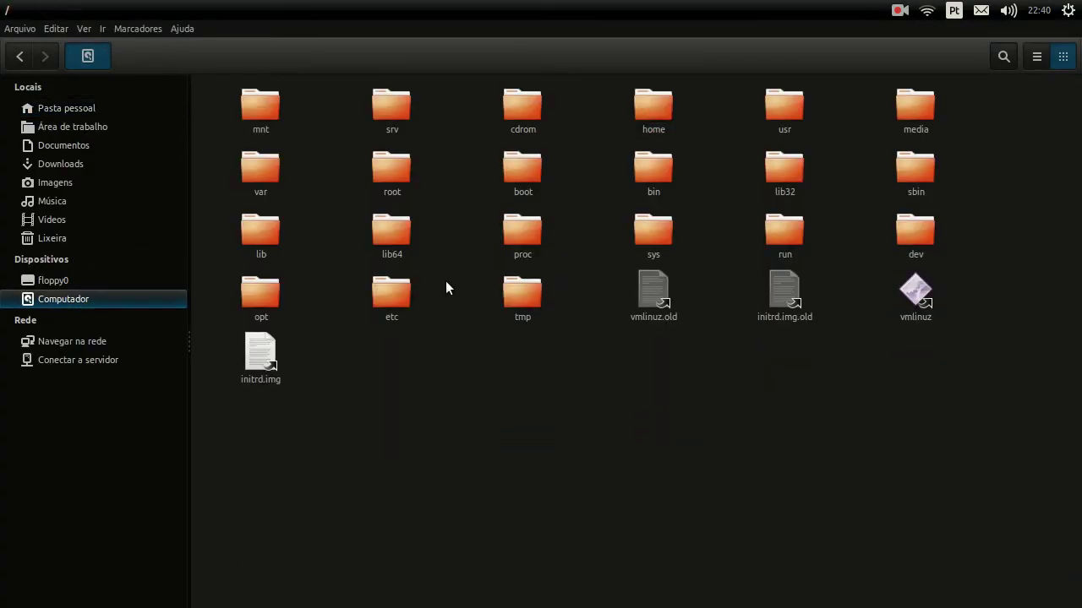
pyautogui.doubleClick(265, 296)
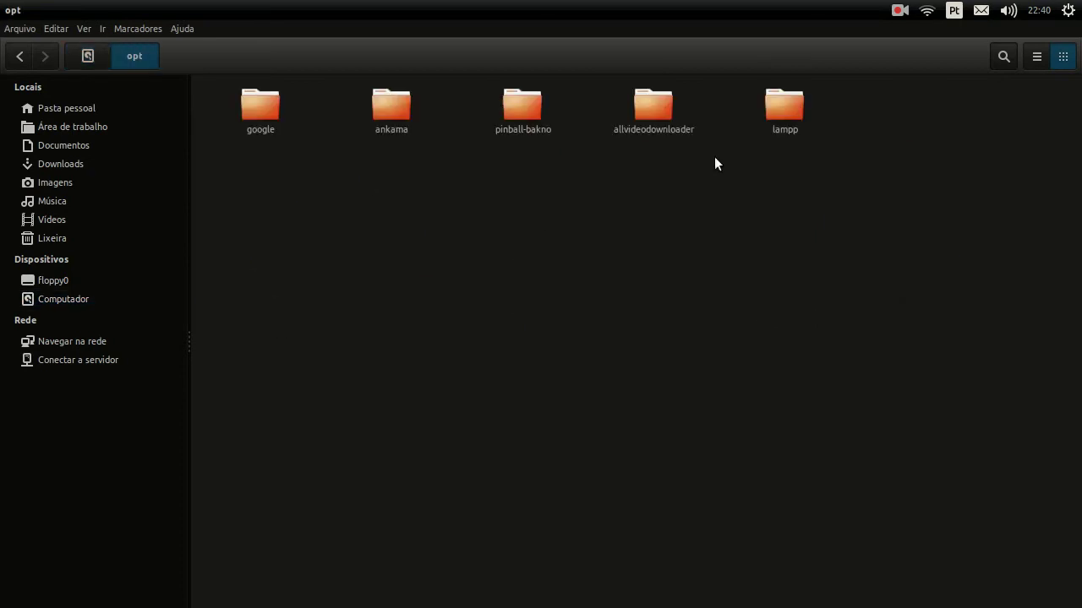
pyautogui.doubleClick(789, 111)
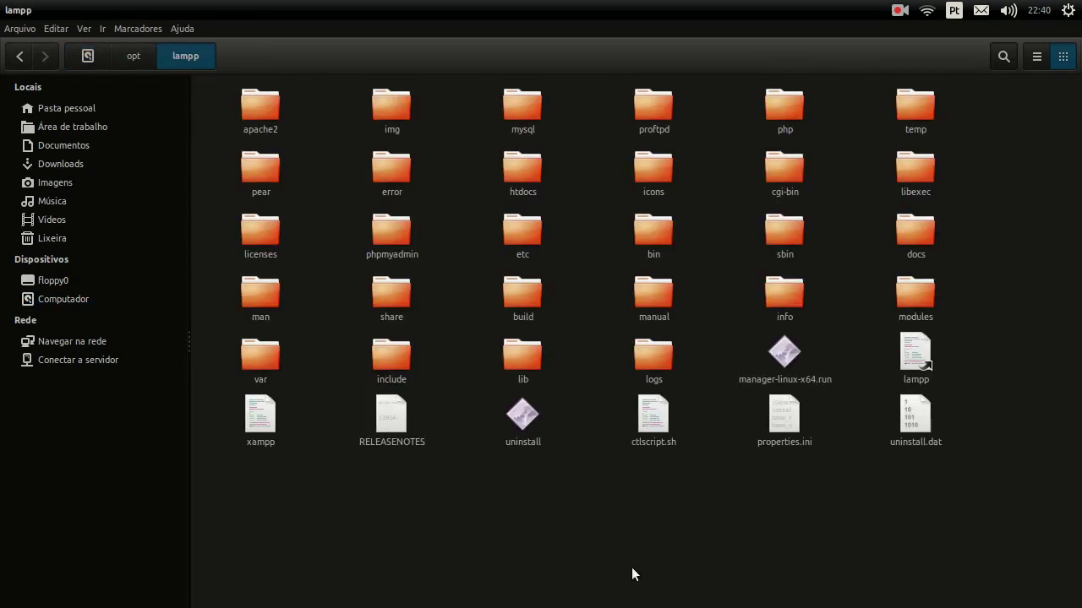
# Launch the XAMPP manager with manager-linux-x64.run and start all servers from its server management page.
pyautogui.click(775, 362)
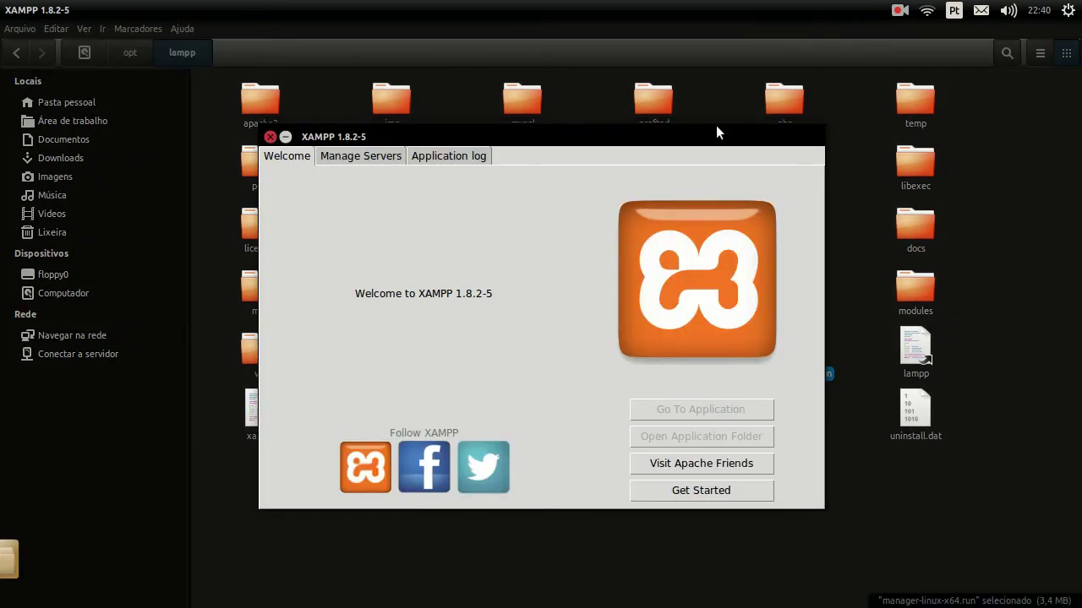
pyautogui.moveTo(717, 133); pyautogui.dragTo(526, 133)
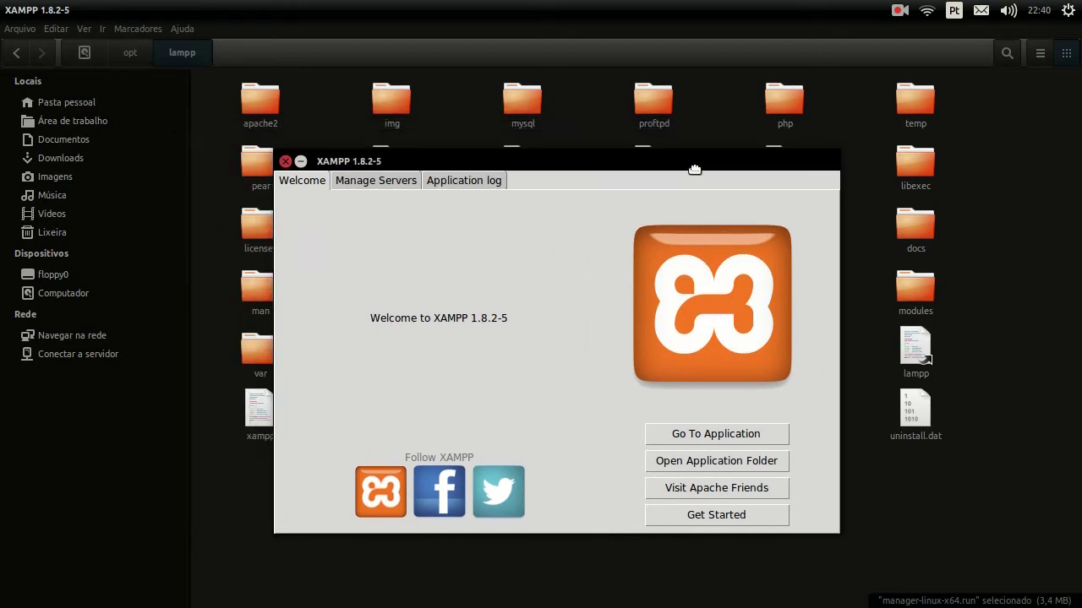
pyautogui.click(396, 187)
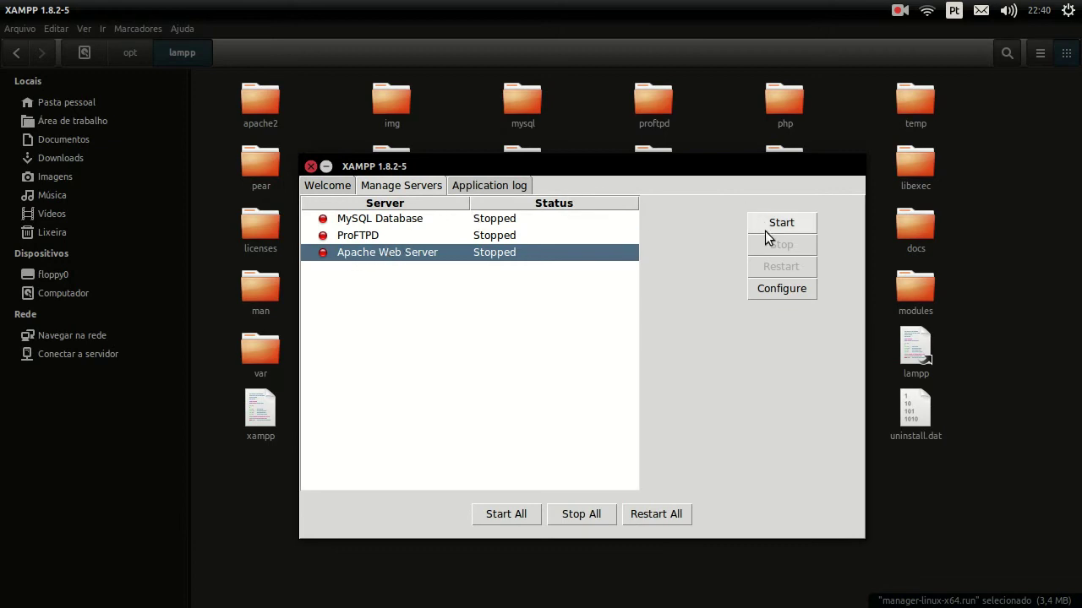
pyautogui.click(521, 520)
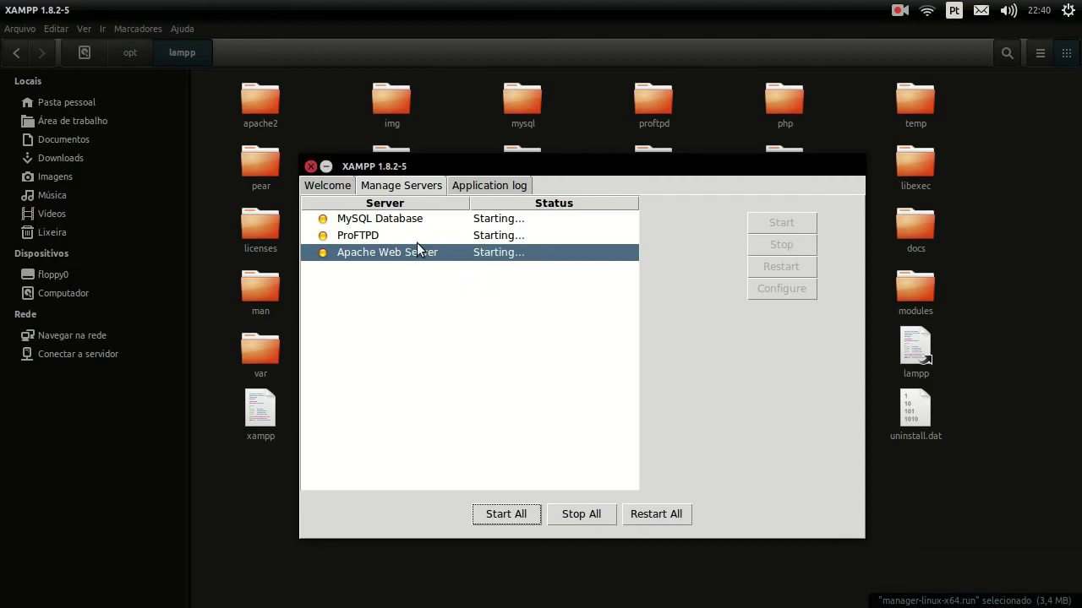
pyautogui.click(346, 186)
pyautogui.click(393, 188)
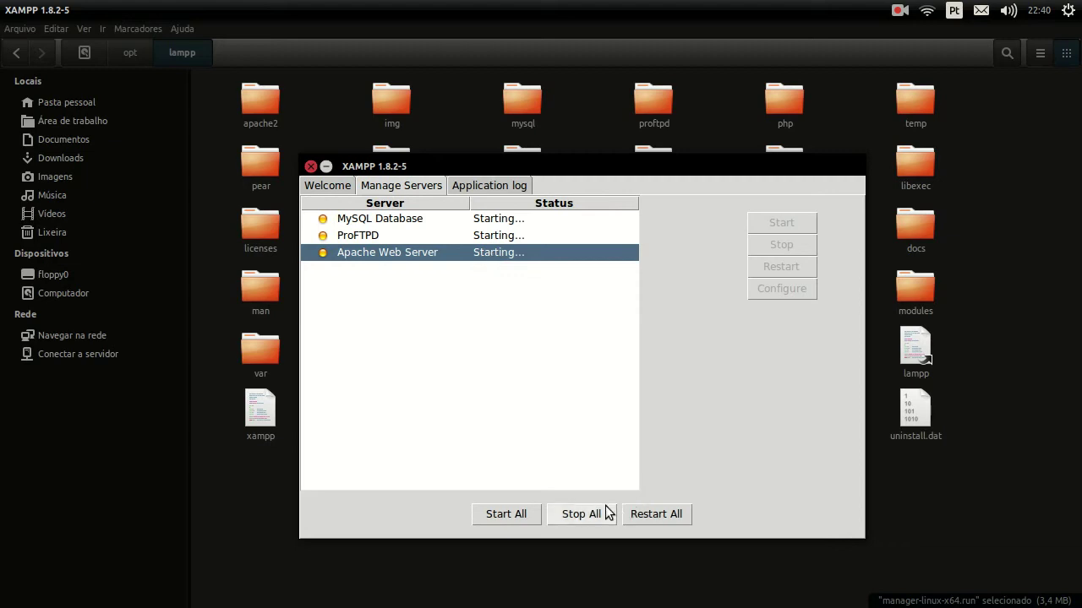
# Minimize the XAMPP manager, restore it, and check the status of the servers.
pyautogui.click(326, 167)
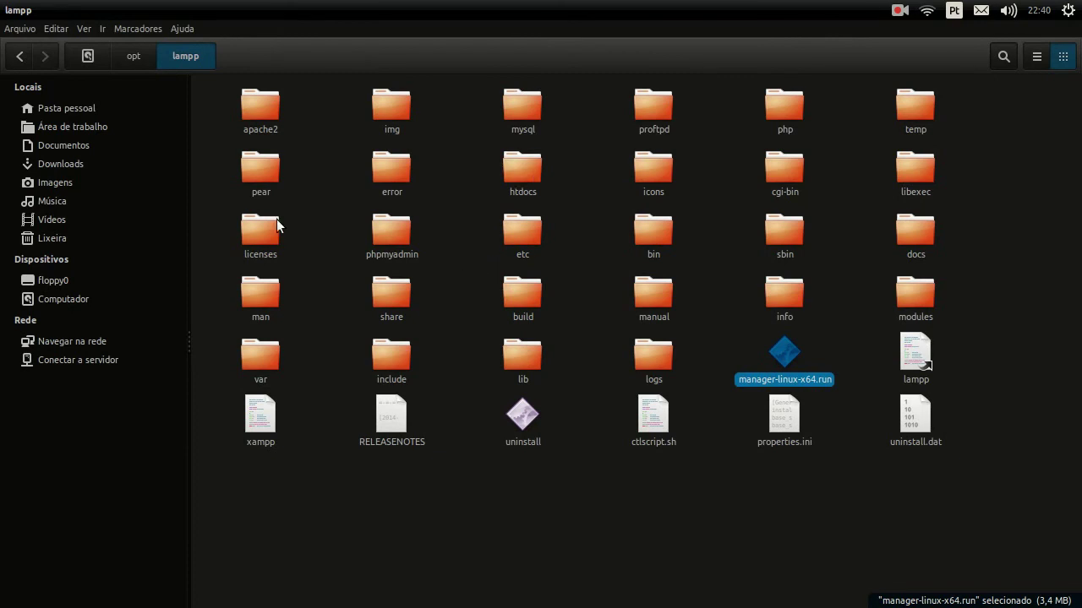
pyautogui.moveTo(6, 207)
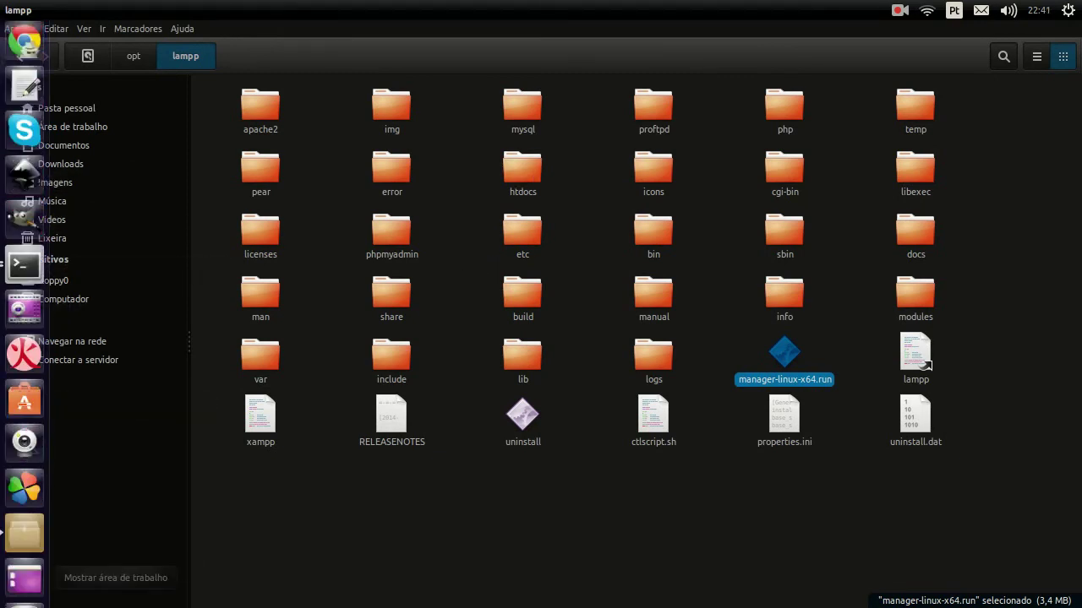
pyautogui.click(14, 500)
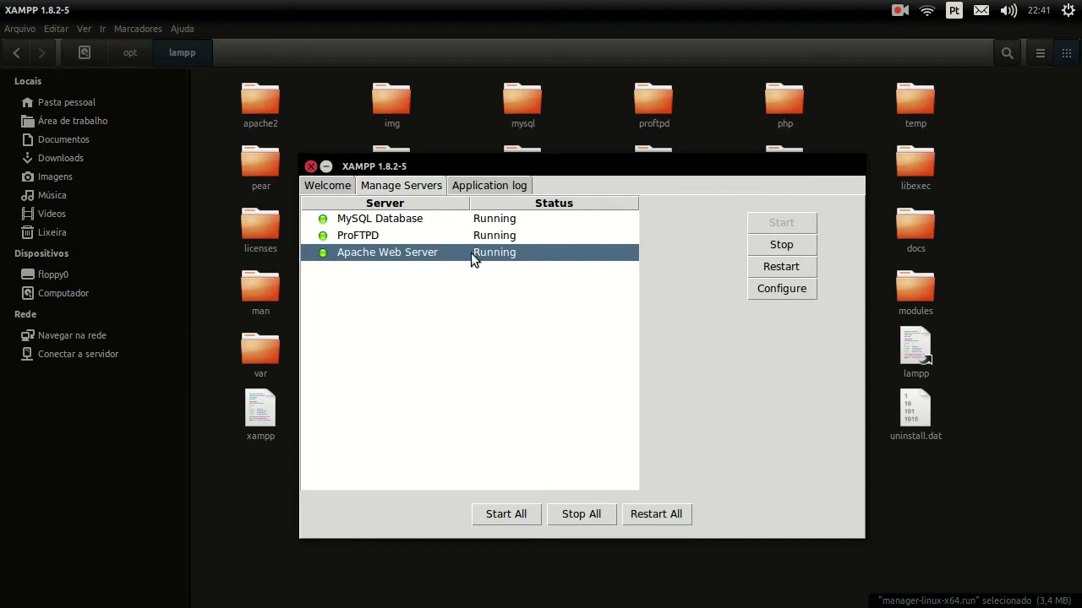
# Switch to Firefox, load localhost, and choose Português (Brasil) as the XAMPP page language.
pyautogui.moveTo(7, 253)
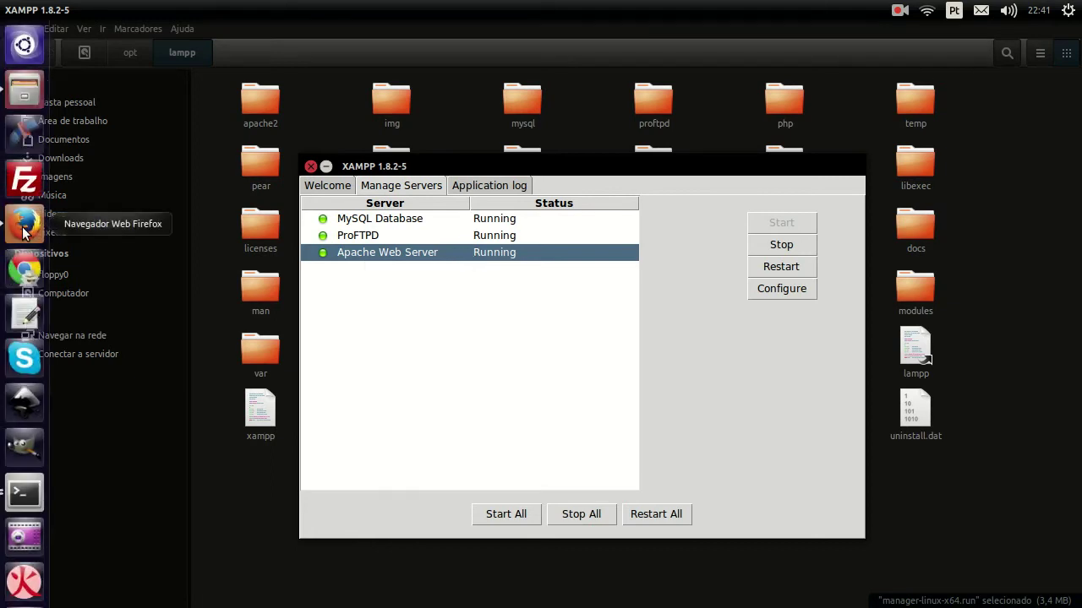
pyautogui.click(24, 230)
pyautogui.write('localhost')
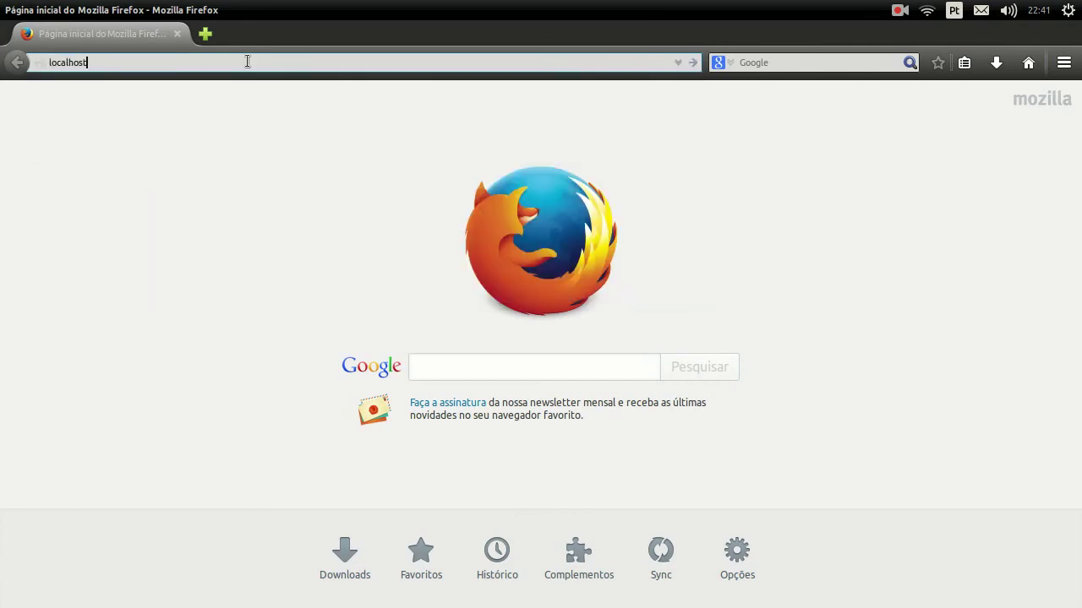
pyautogui.press('Return')
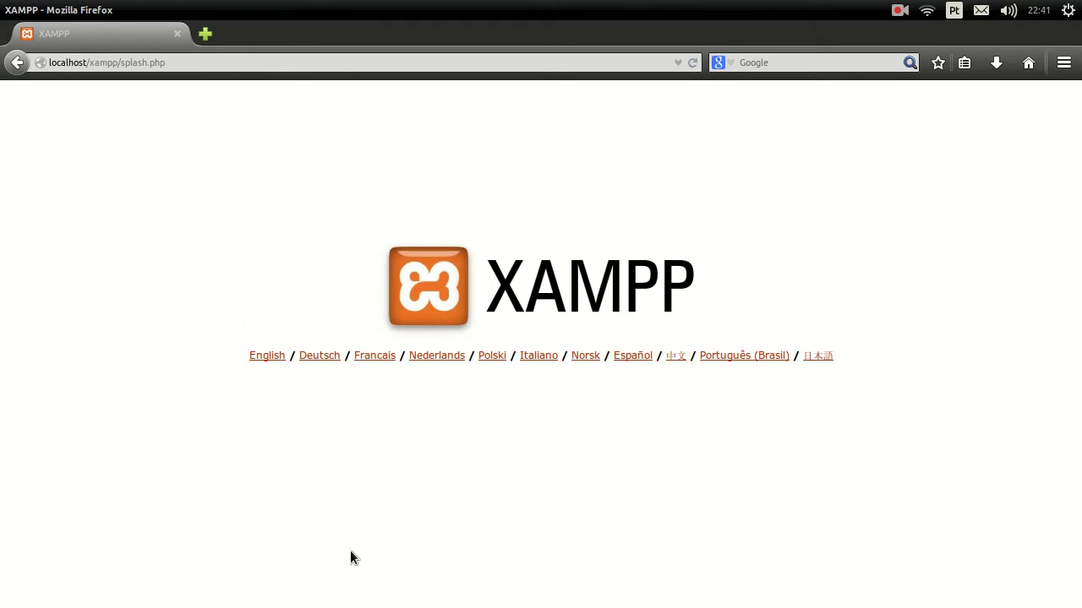
pyautogui.click(754, 357)
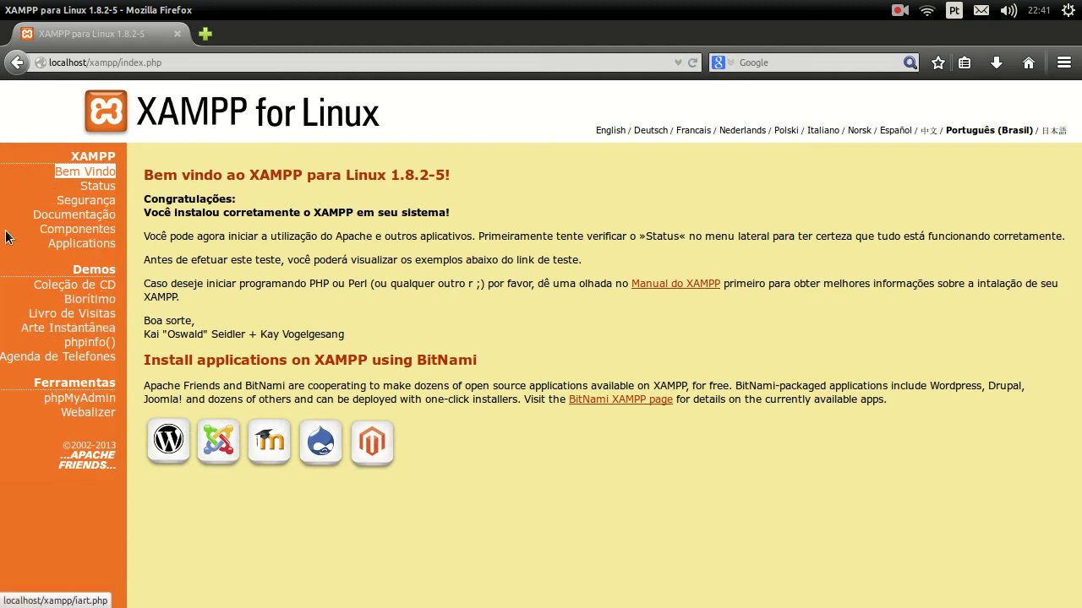
# Return to the root file manager window and open the htdocs folder inside lampp.
pyautogui.moveTo(1, 235)
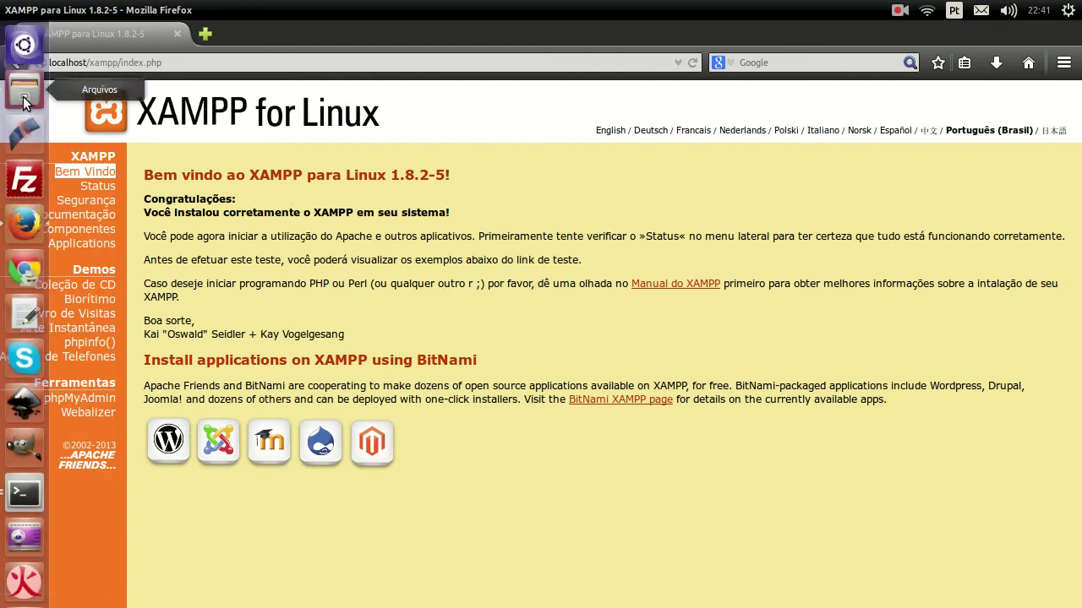
pyautogui.click(23, 102)
pyautogui.click(532, 184)
pyautogui.doubleClick(533, 188)
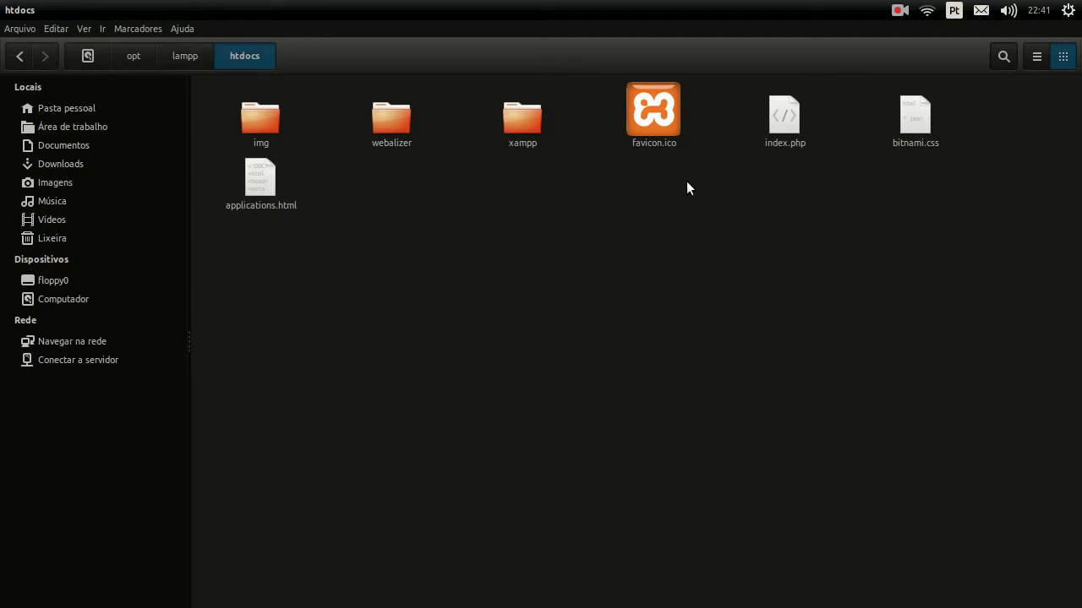
# Create a new folder named "bkp-exemplo-inicial" inside htdocs.
pyautogui.rightClick(600, 267)
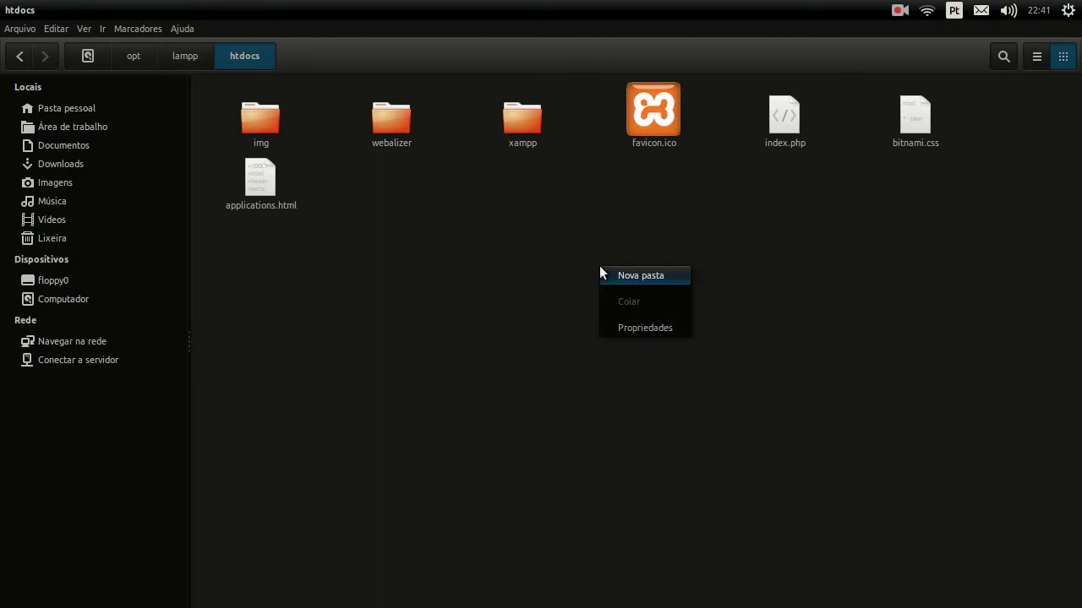
pyautogui.click(644, 272)
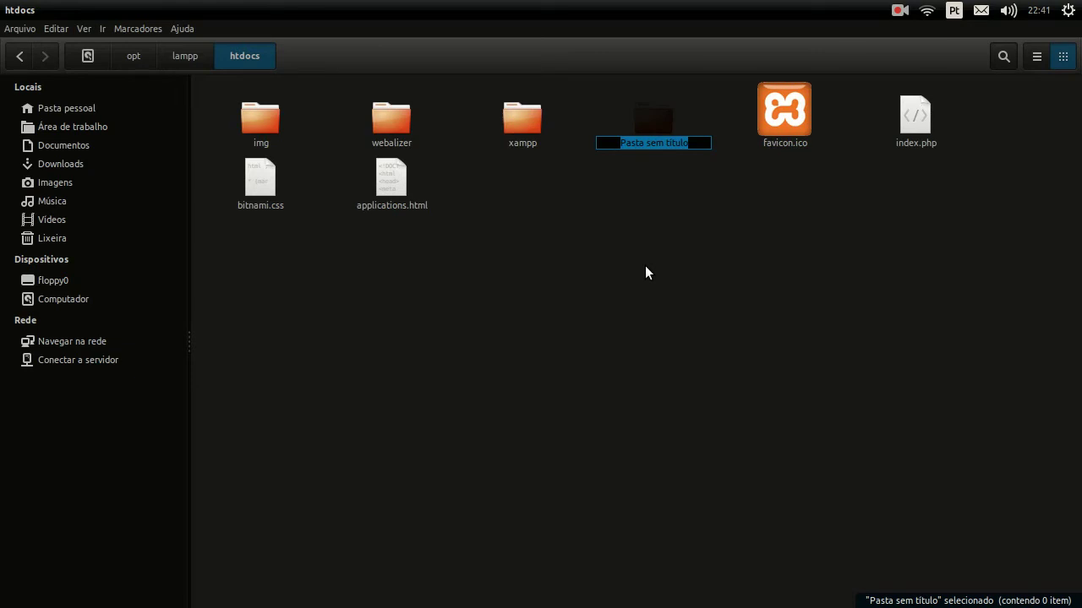
pyautogui.write('bkp-exemplo')
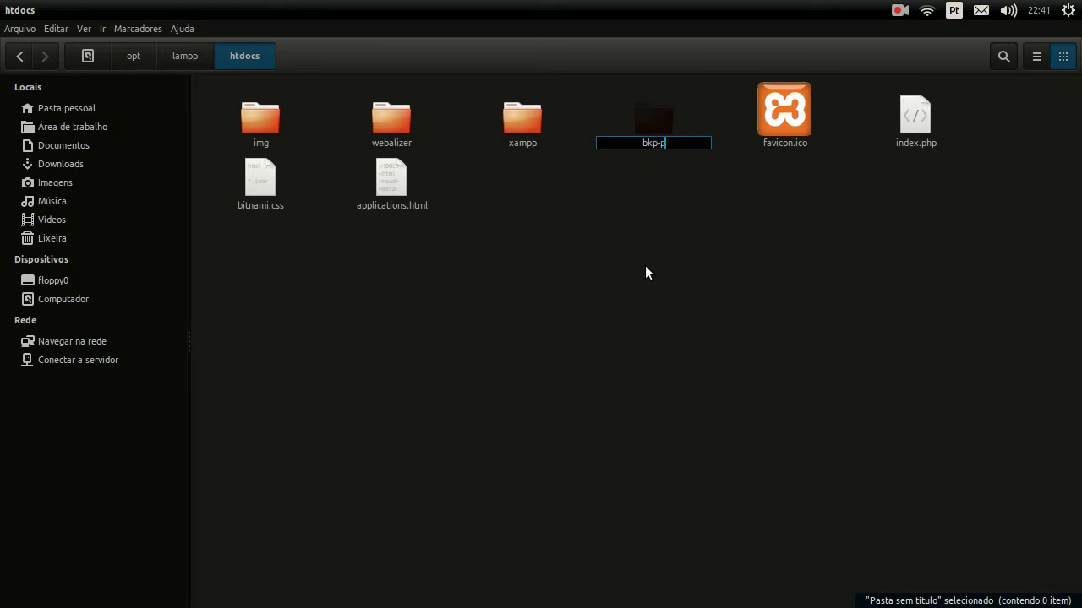
pyautogui.write('-xampp')
pyautogui.press('Escape')
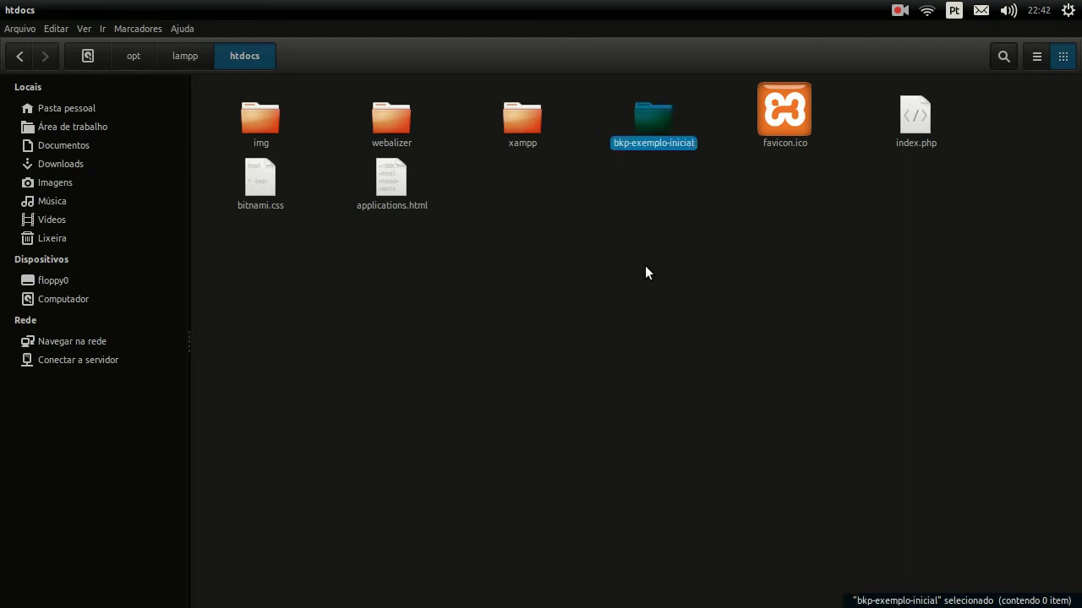
# Move all other files and folders in htdocs into bkp-exemplo-inicial, check its contents, and return to htdocs.
pyautogui.hotkey('ctrl', 'a')
pyautogui.keyDown('ctrl'); pyautogui.click(668, 151); pyautogui.keyUp('ctrl')
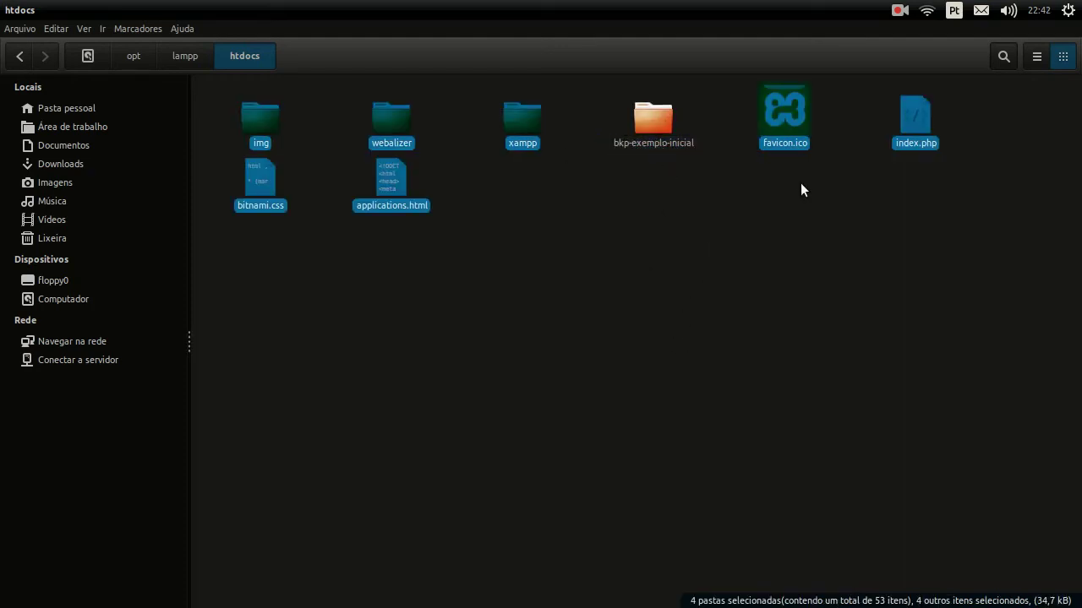
pyautogui.moveTo(523, 125); pyautogui.dragTo(635, 160)
pyautogui.click(604, 218)
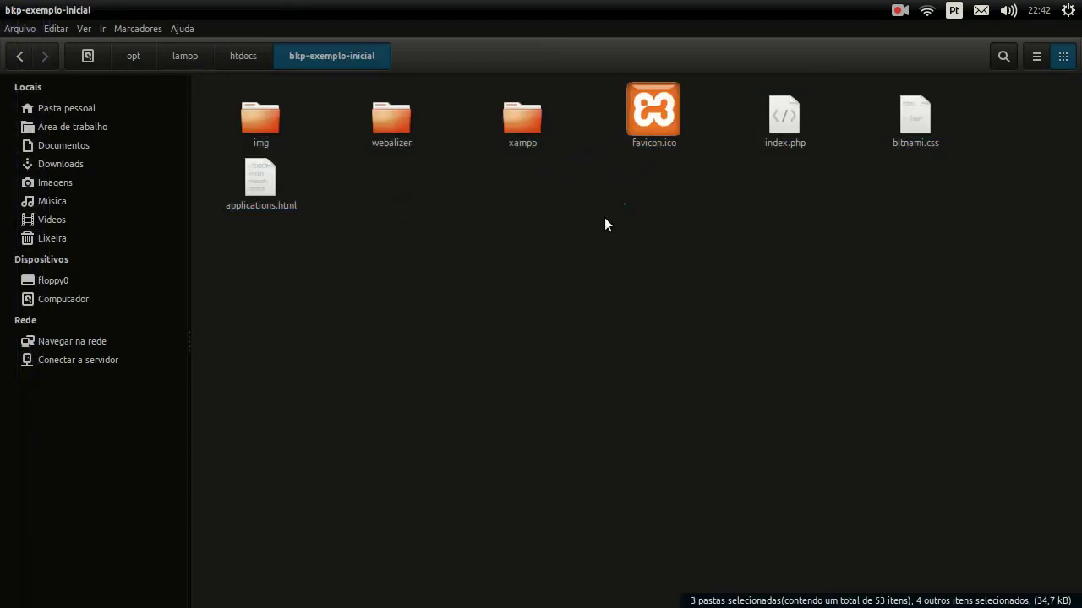
pyautogui.hotkey('alt', 'Up')
pyautogui.click(289, 209)
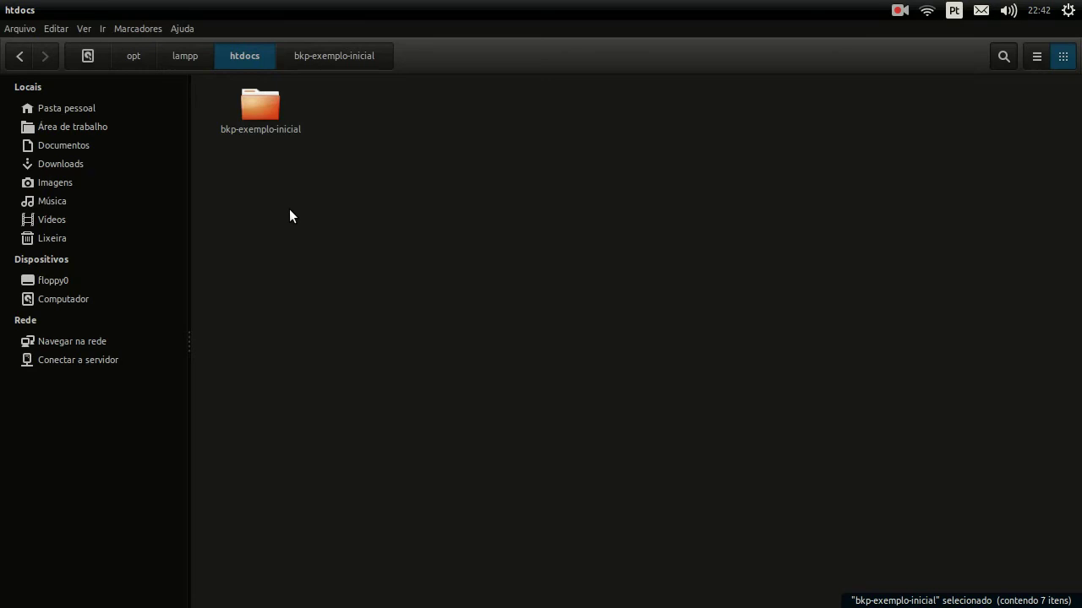
pyautogui.rightClick(499, 235)
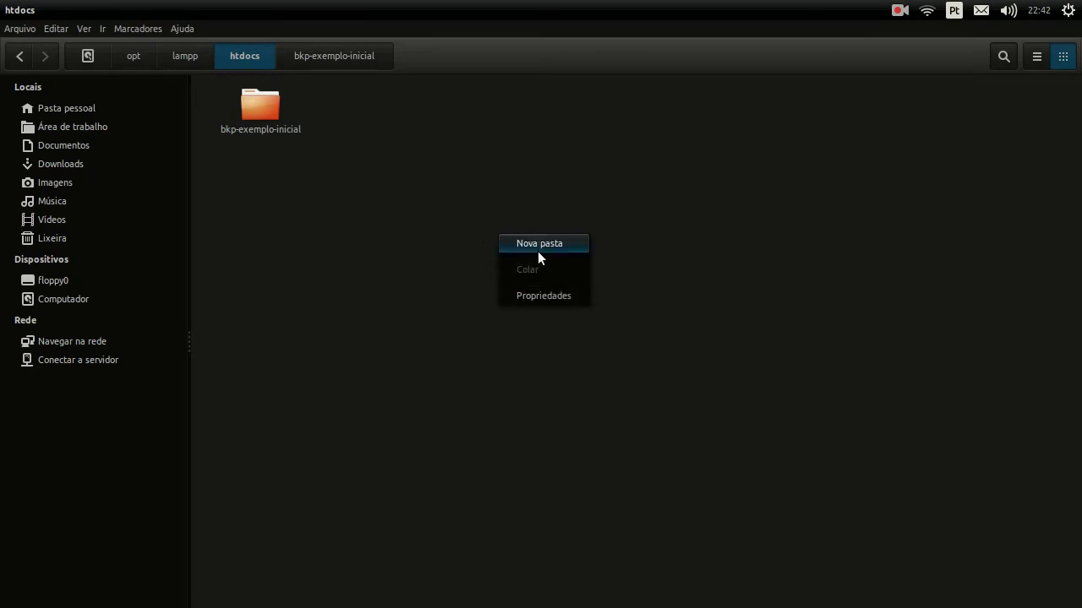
pyautogui.click(443, 234)
pyautogui.moveTo(5, 239)
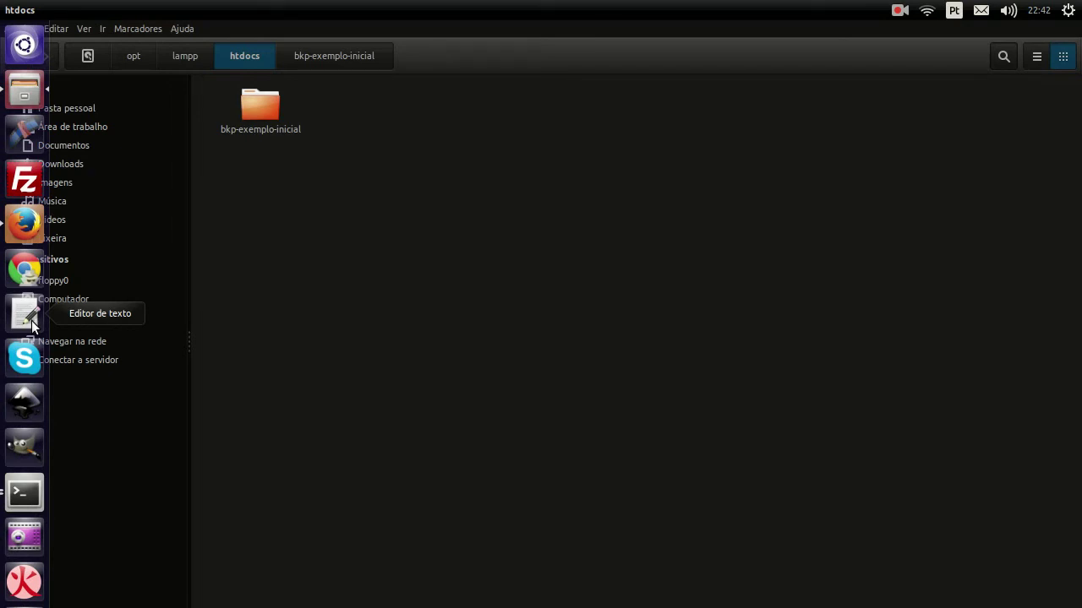
# Copy applications.html from the bkp-exemplo-inicial folder into htdocs.
pyautogui.doubleClick(252, 122)
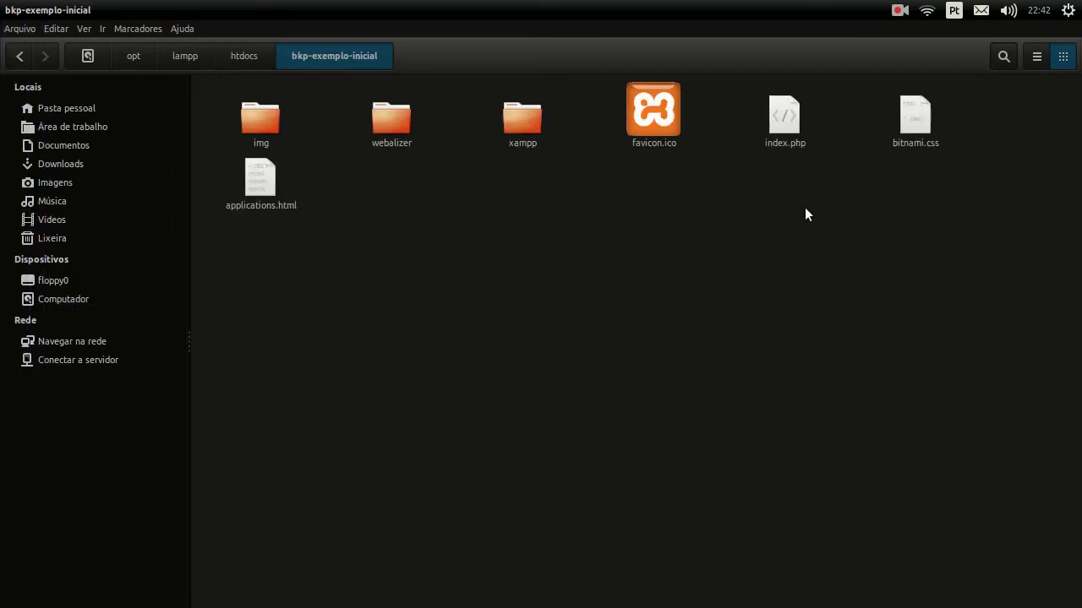
pyautogui.click(242, 208)
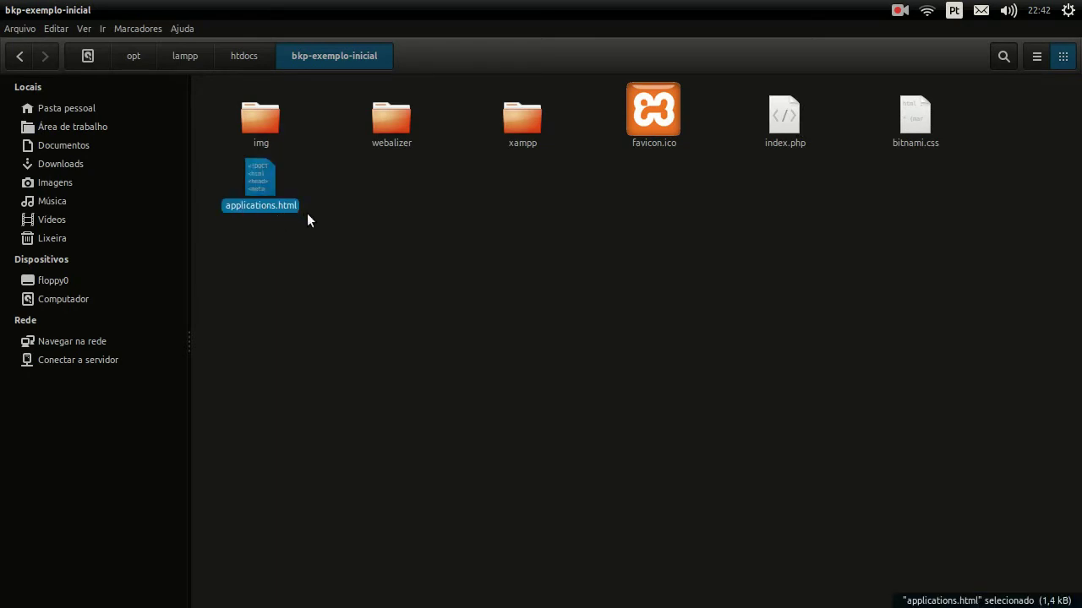
pyautogui.click(346, 234)
pyautogui.hotkey('alt', 'Up')
pyautogui.click(487, 254)
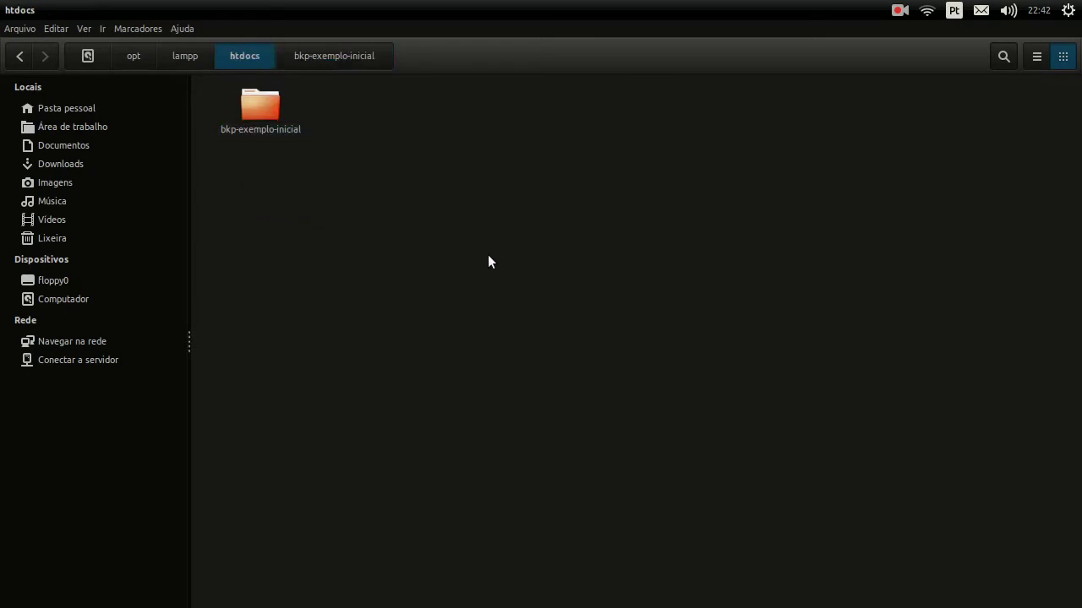
pyautogui.hotkey('ctrl', 'v')
# Rename the copied applications.html in htdocs to index.html.
pyautogui.press('F2')
pyautogui.write('index')
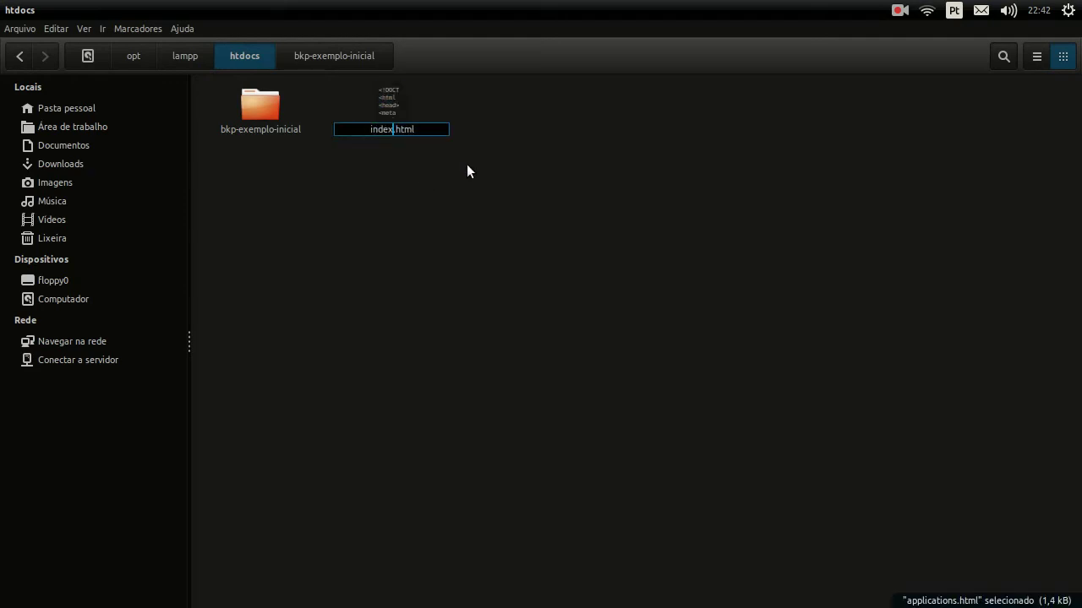
pyautogui.press('Return')
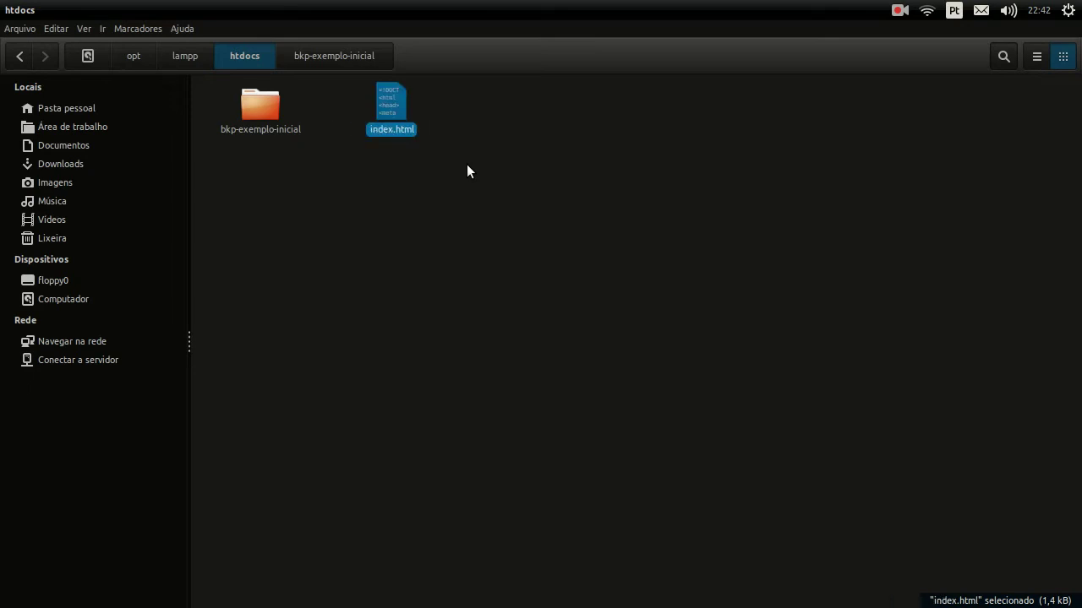
# Open index.html from htdocs, choosing an application other than the default Firefox browser for it.
pyautogui.doubleClick(393, 114)
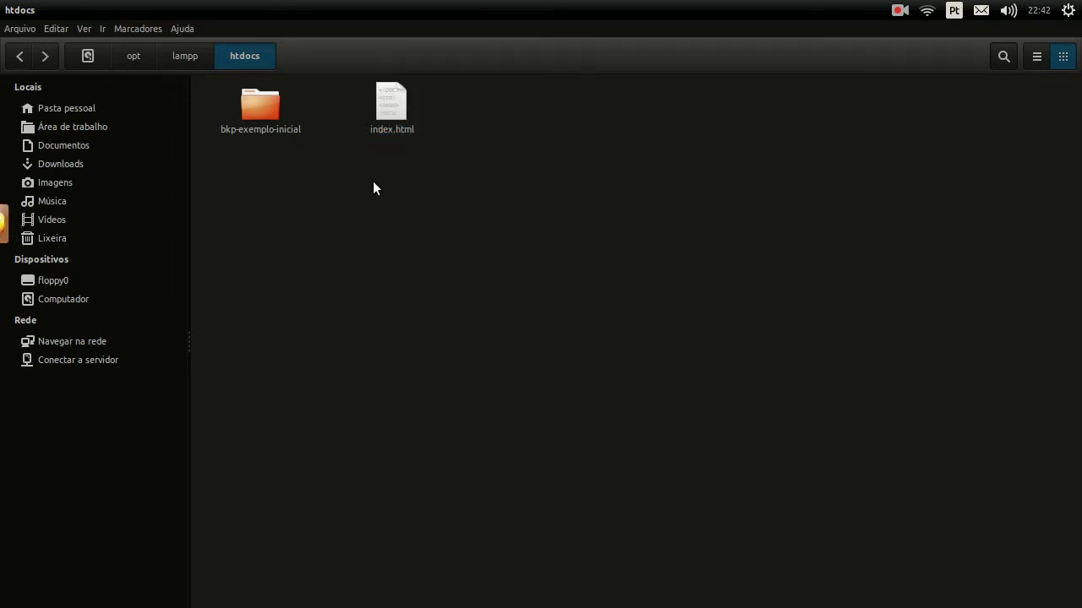
pyautogui.click(390, 112)
pyautogui.rightClick(389, 112)
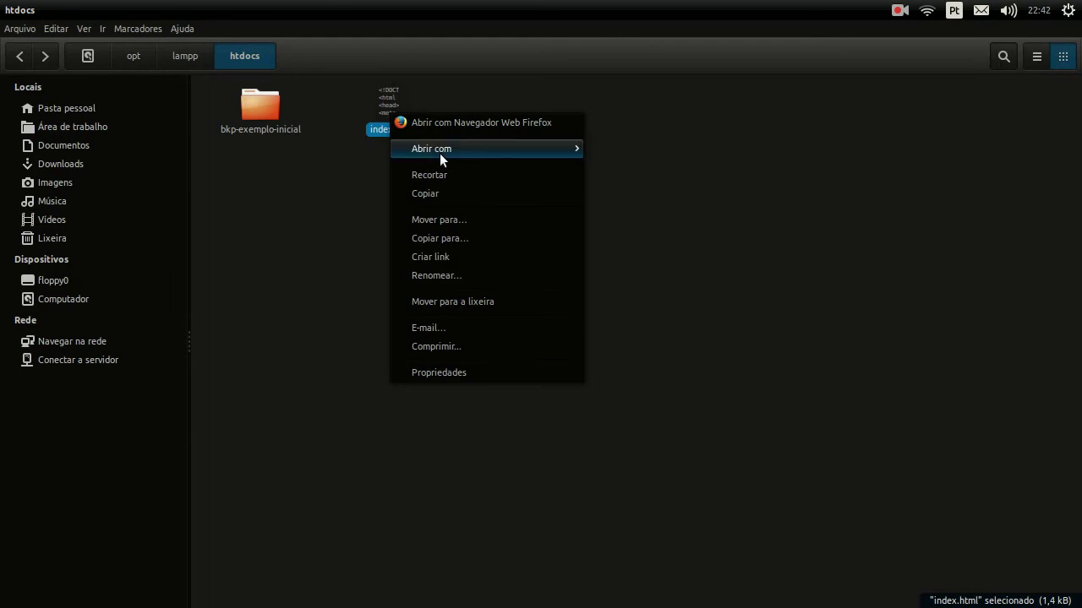
pyautogui.moveTo(458, 148)
pyautogui.click(605, 164)
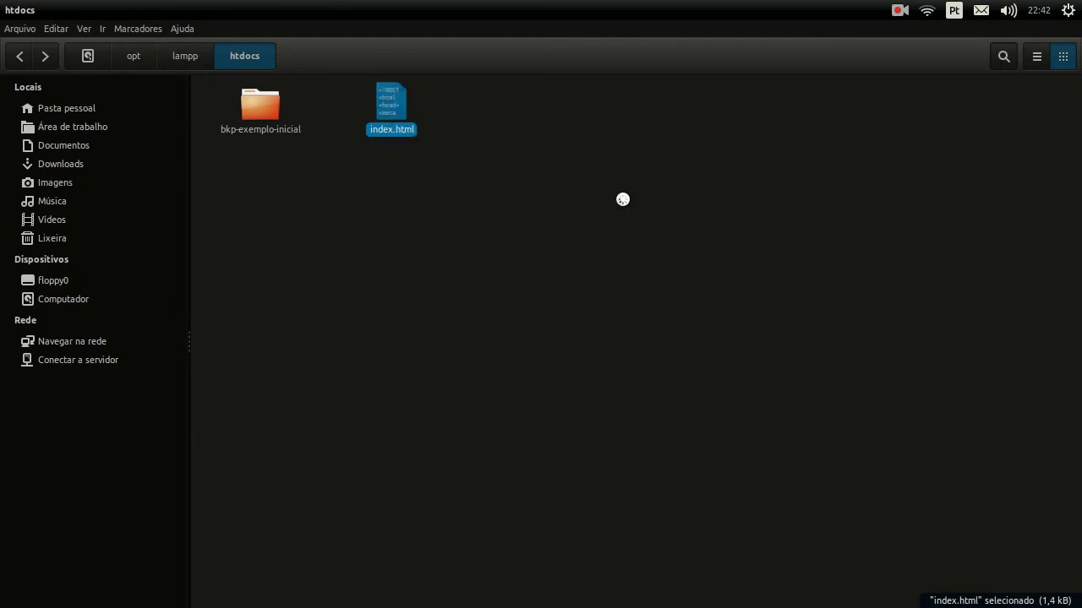
# Replace the entire content of index.html with "Texto de exemplo", save the file and close the editor.
pyautogui.click(482, 200)
pyautogui.hotkey('ctrl', 'a')
pyautogui.press('BackSpace')
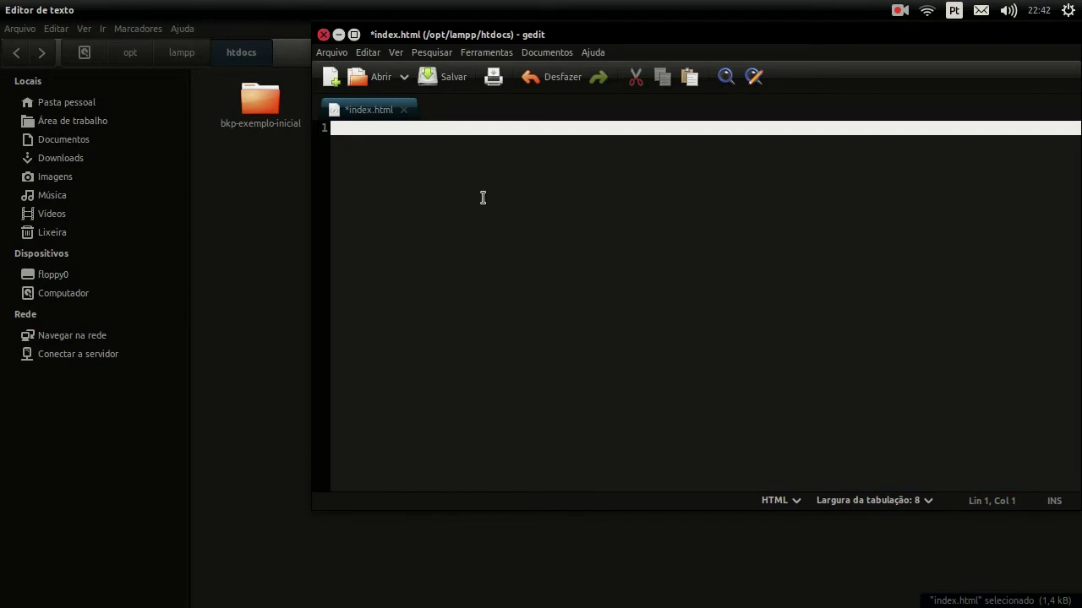
pyautogui.write('Texto de exemplo')
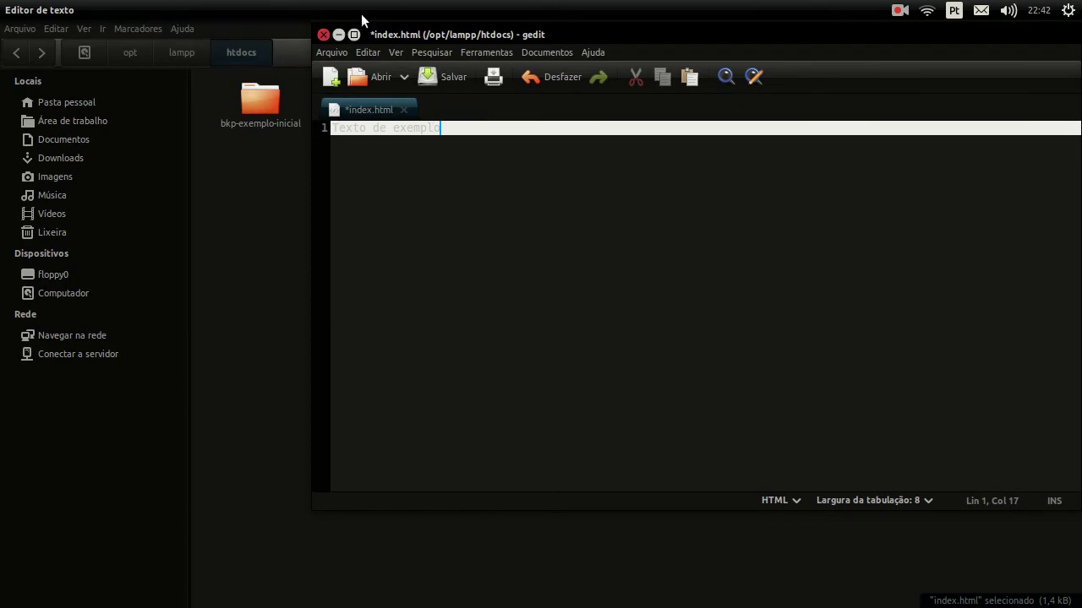
pyautogui.click(436, 67)
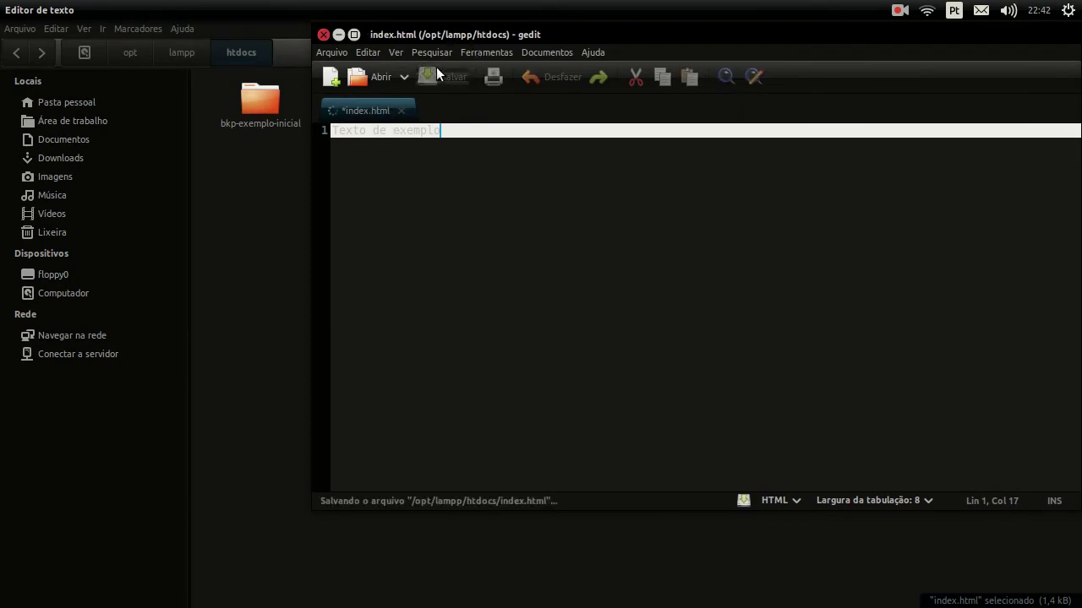
pyautogui.click(324, 35)
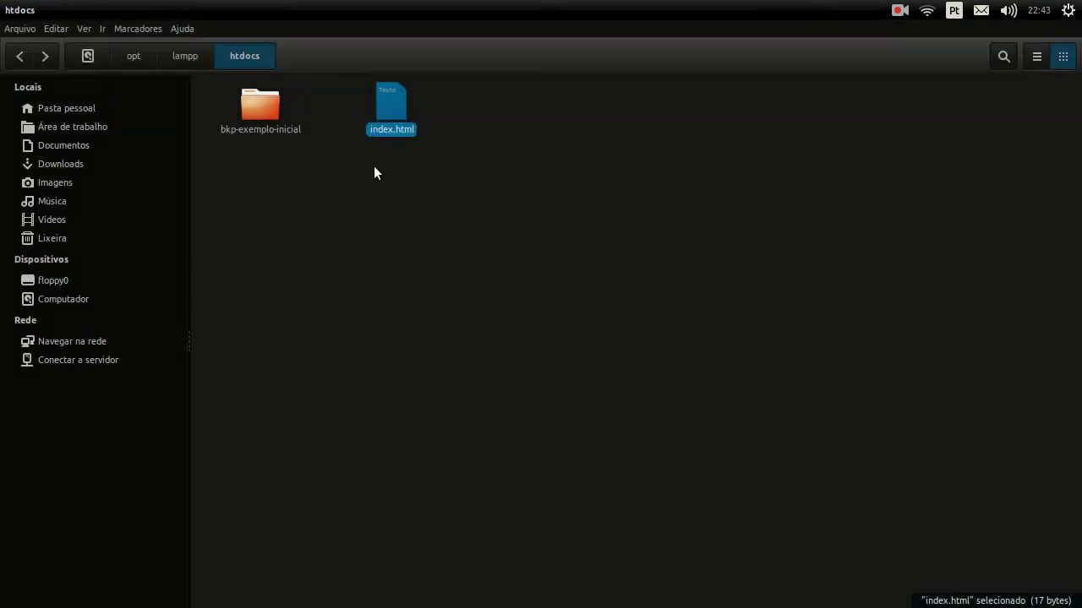
# Switch to Firefox, reload localhost/xampp/index.php and examine the page the server returns.
pyautogui.click(7, 230)
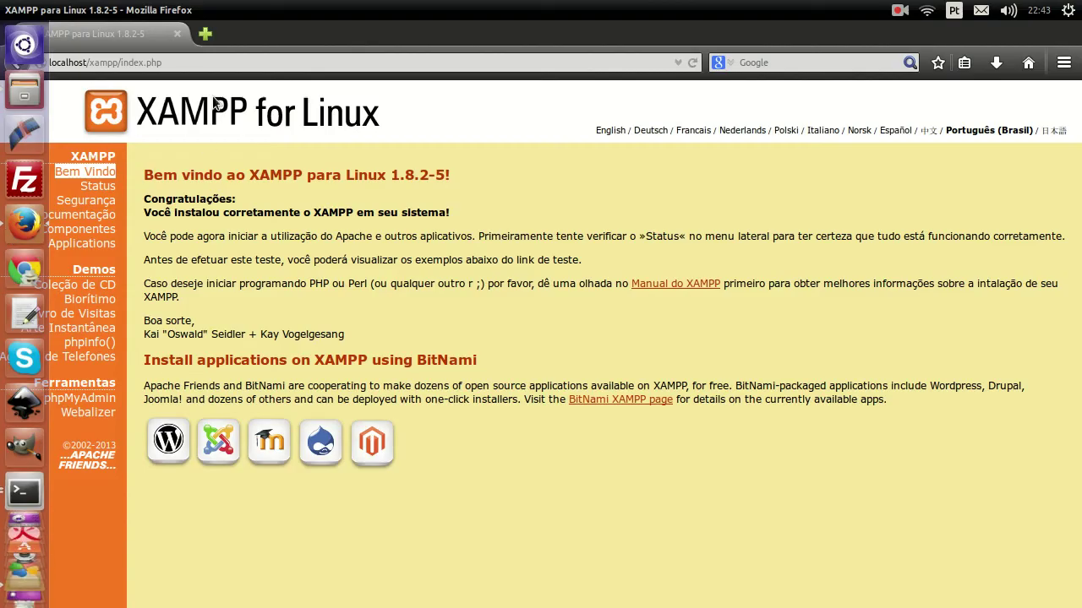
pyautogui.click(134, 63)
pyautogui.press('Return')
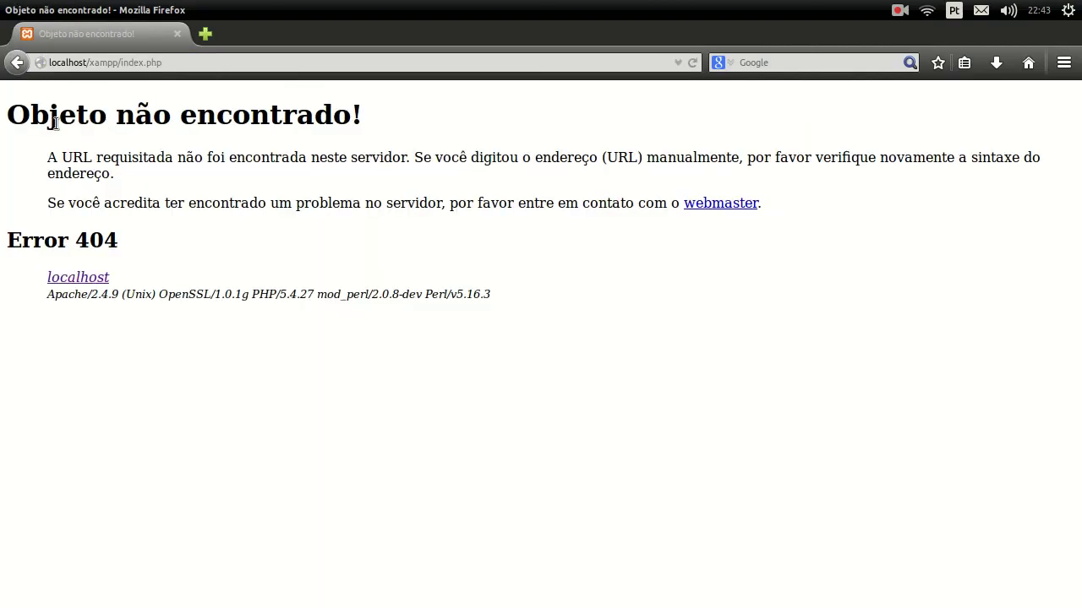
pyautogui.moveTo(7, 111); pyautogui.dragTo(498, 294)
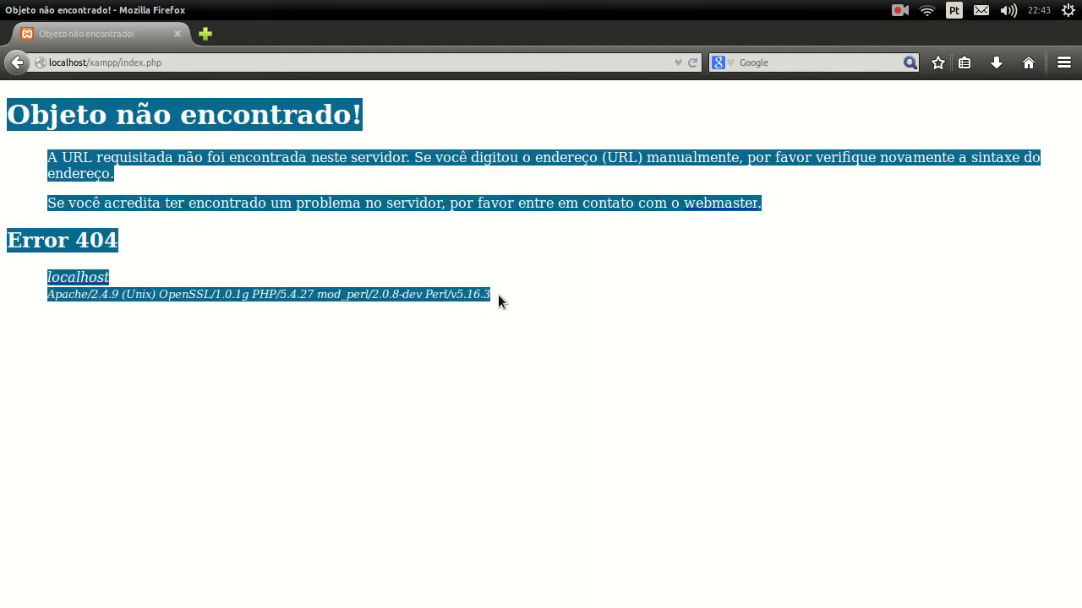
pyautogui.click(164, 183)
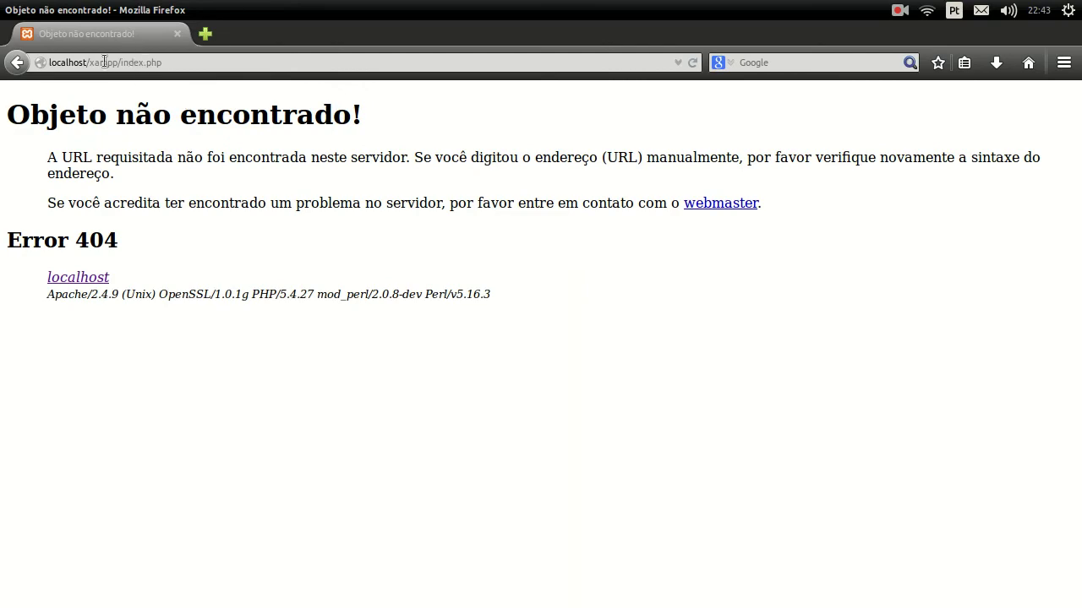
# Minimize Firefox, check the contents of the bkp-exemplo-inicial folder and return to htdocs.
pyautogui.click(25, 11)
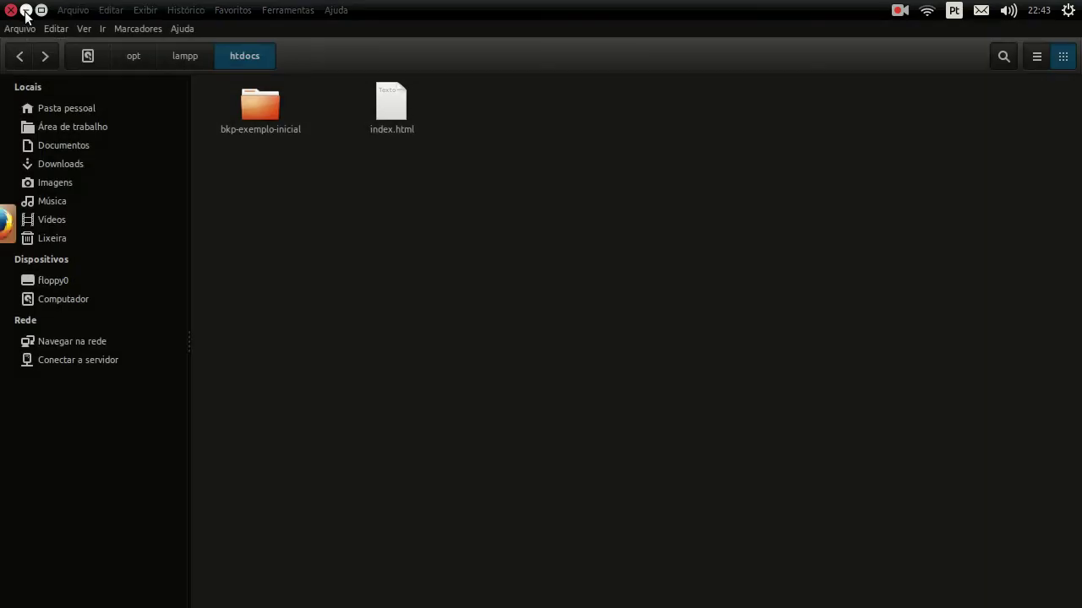
pyautogui.doubleClick(271, 119)
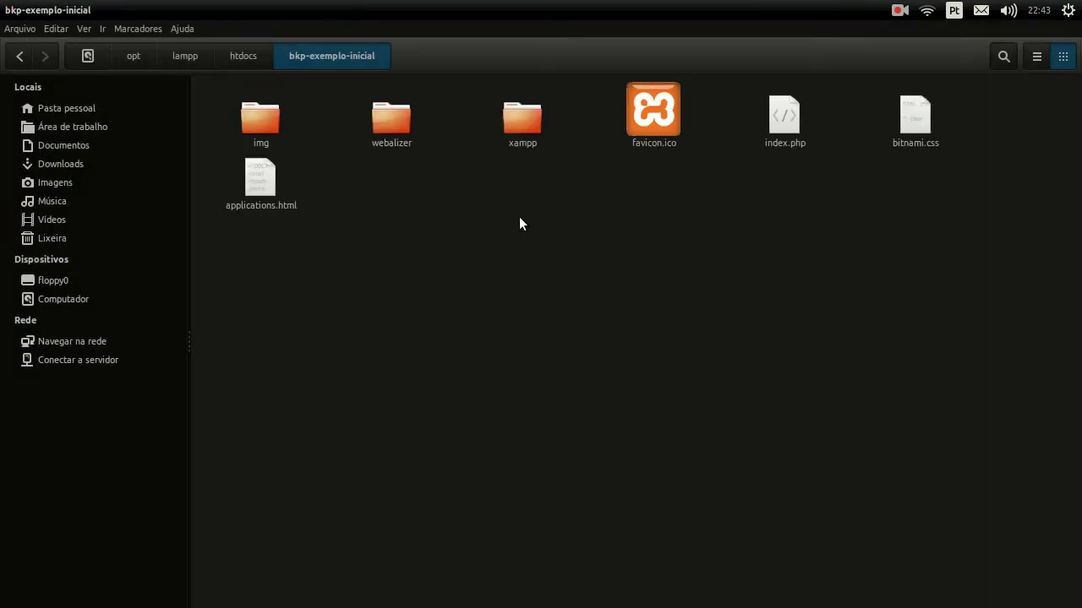
pyautogui.hotkey('alt', 'Up')
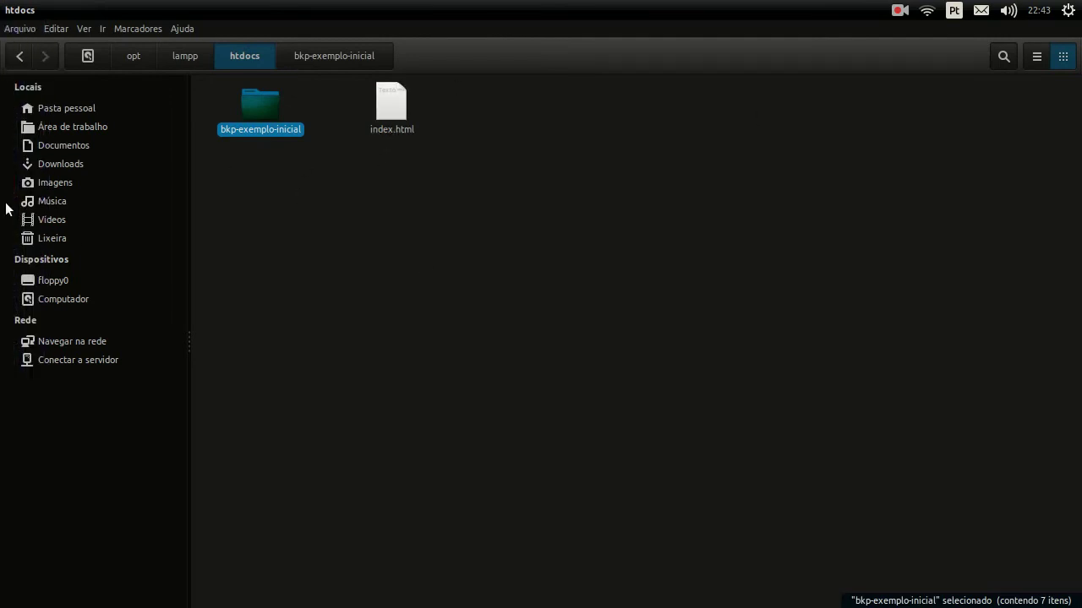
# Switch to Firefox, strip the xampp/index.php path from the address and load the localhost root.
pyautogui.click(24, 224)
pyautogui.moveTo(90, 62); pyautogui.dragTo(218, 59)
pyautogui.hotkey('shift', 'Home')
pyautogui.click(106, 64)
pyautogui.click(91, 63)
pyautogui.hotkey('shift', 'Home')
pyautogui.moveTo(90, 63); pyautogui.dragTo(182, 59)
pyautogui.press('Return')
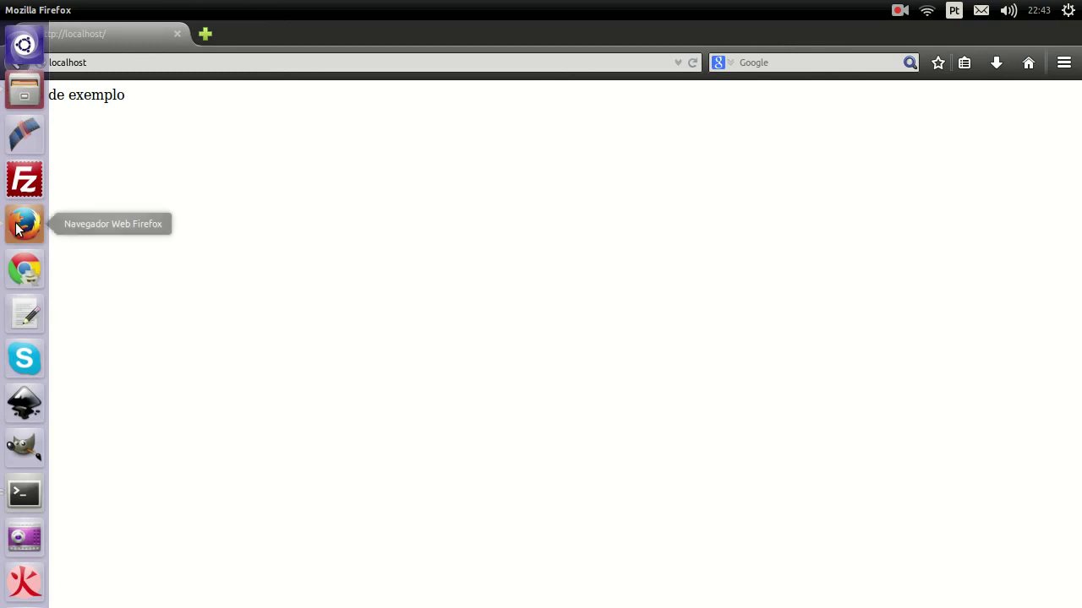
# Switch to the file manager and review index.html in htdocs and the contents of bkp-exemplo-inicial.
pyautogui.click(32, 90)
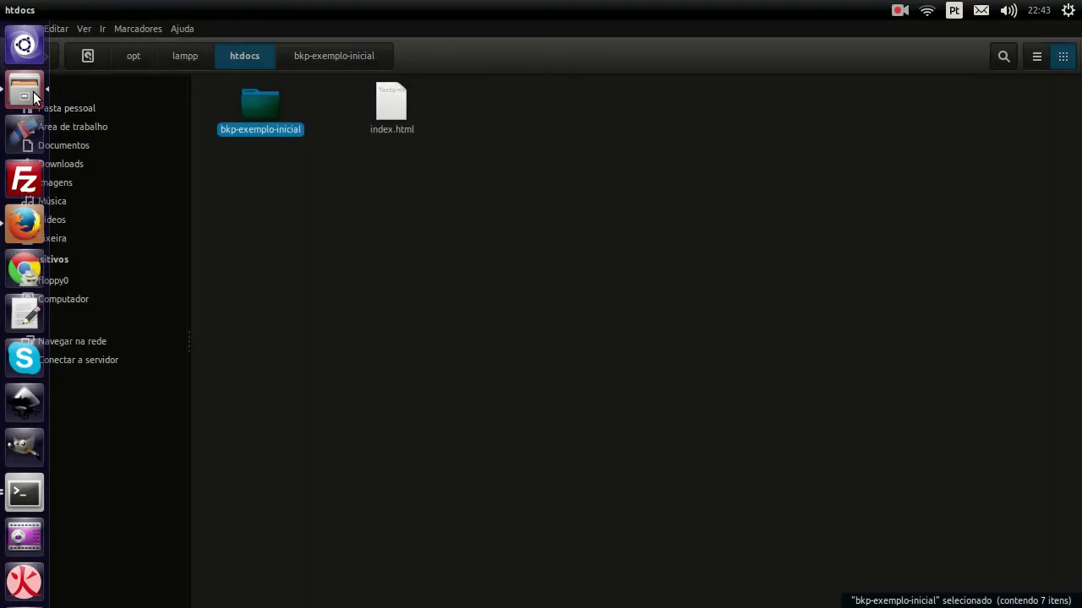
pyautogui.click(414, 124)
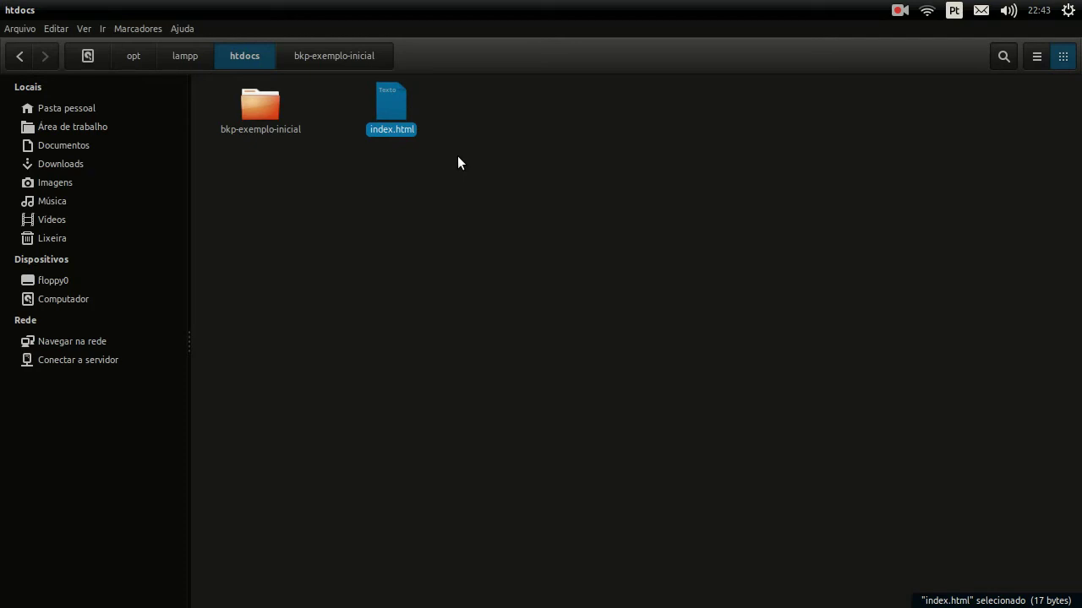
pyautogui.doubleClick(241, 132)
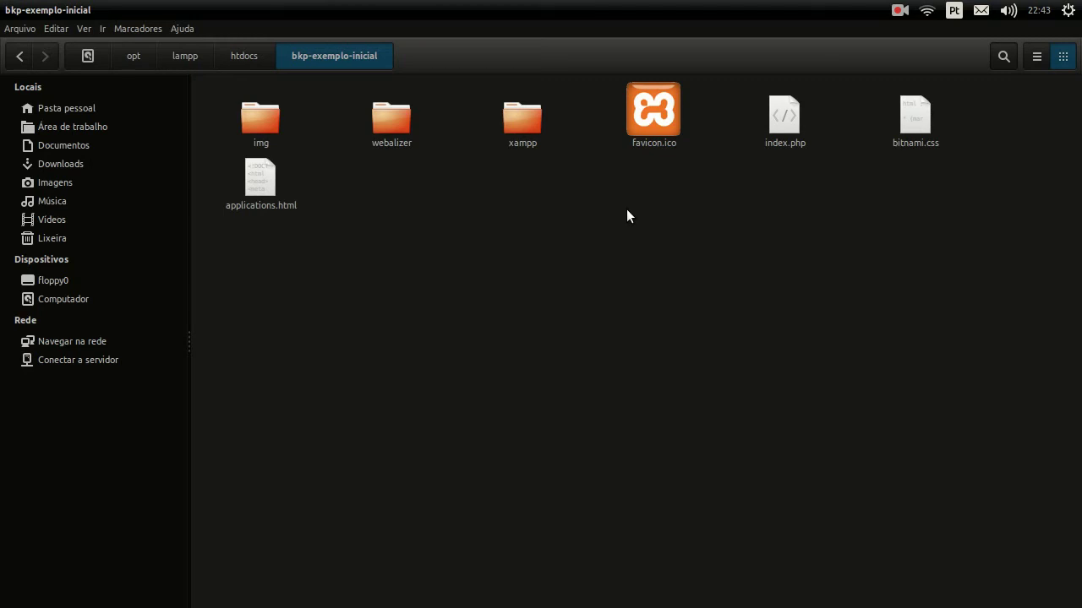
pyautogui.press('BackSpace')
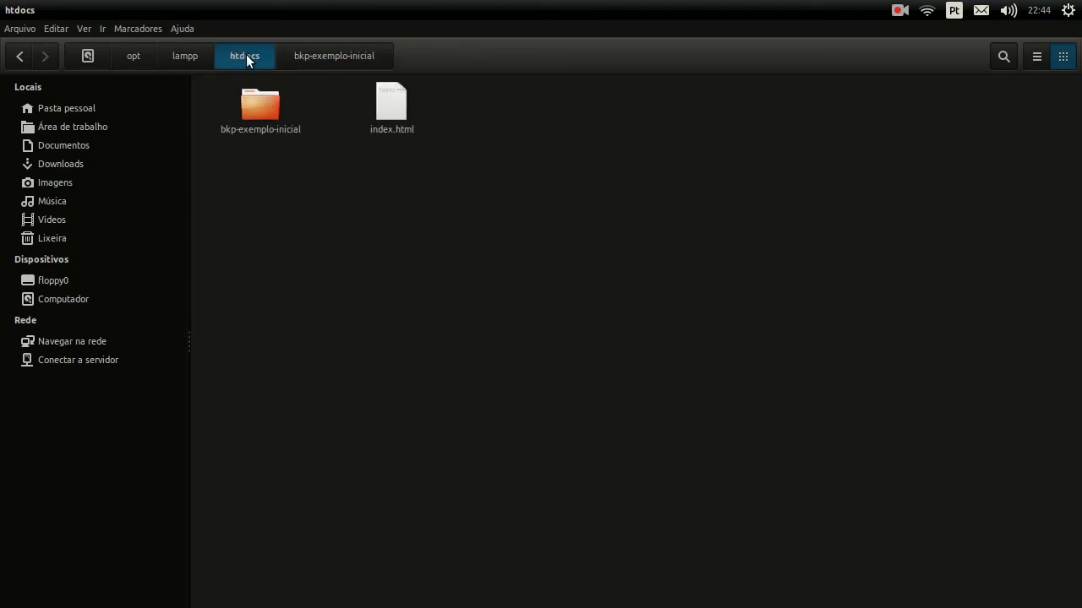
pyautogui.doubleClick(252, 102)
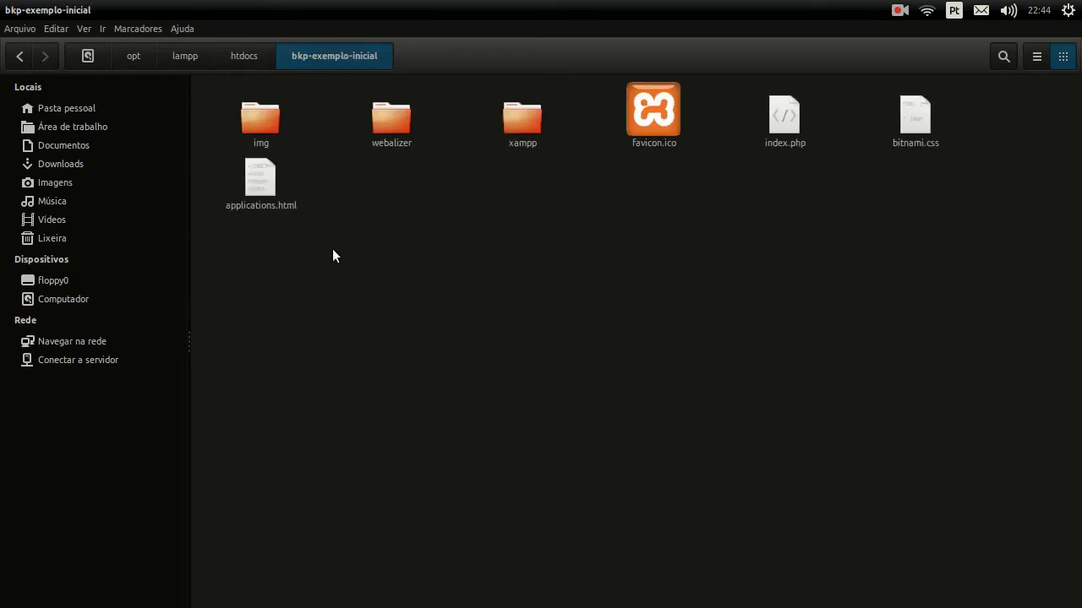
# Go back to htdocs and delete index.html from it.
pyautogui.hotkey('alt', 'Up')
pyautogui.click(393, 127)
pyautogui.press('Delete')
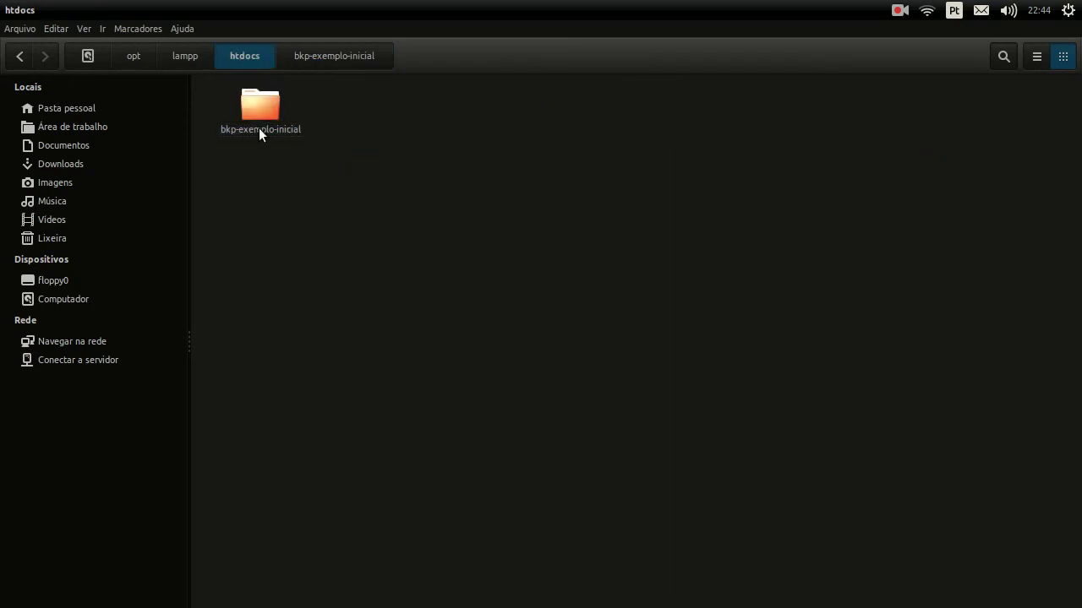
# Copy all files and folders from bkp-exemplo-inicial into htdocs.
pyautogui.doubleClick(260, 129)
pyautogui.hotkey('ctrl', 'a')
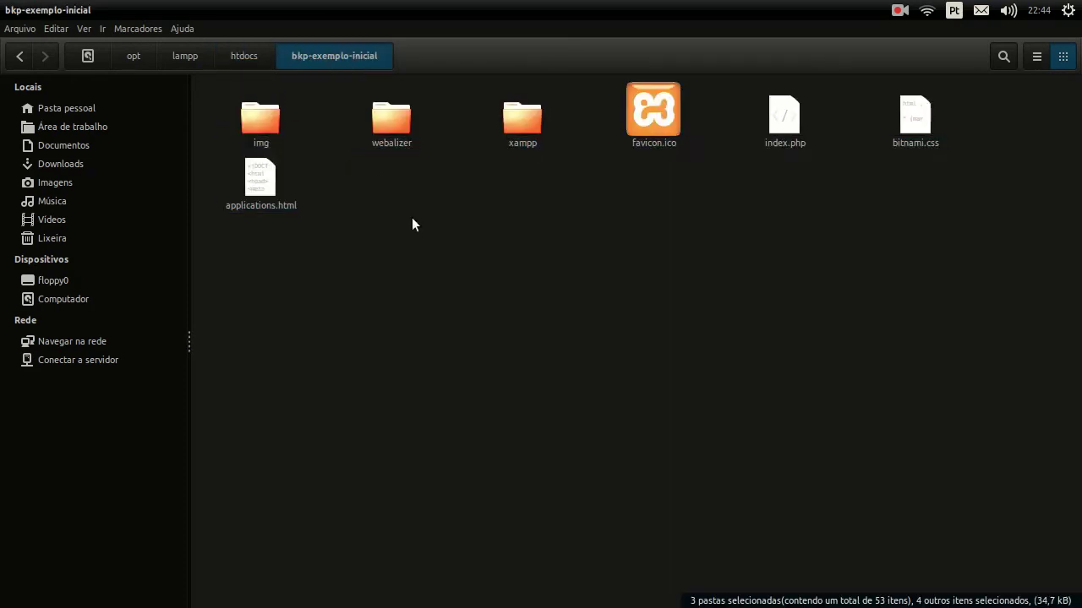
pyautogui.hotkey('ctrl', 'c')
pyautogui.hotkey('alt', 'Up')
pyautogui.hotkey('ctrl', 'v')
pyautogui.click(436, 239)
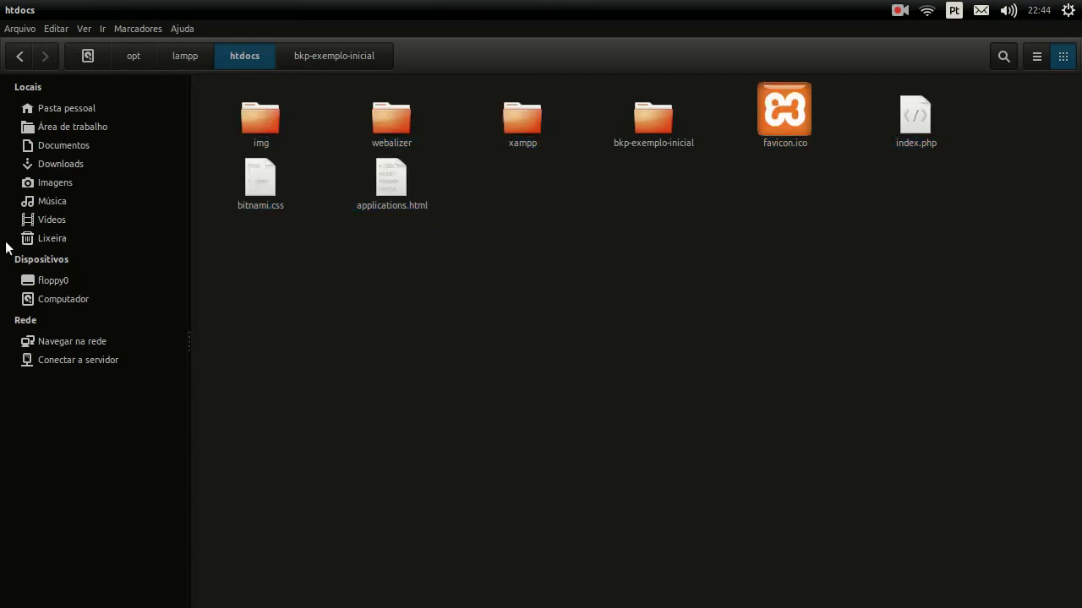
# Switch to Firefox and load localhost again to check the restored site.
pyautogui.moveTo(8, 245)
pyautogui.click(24, 225)
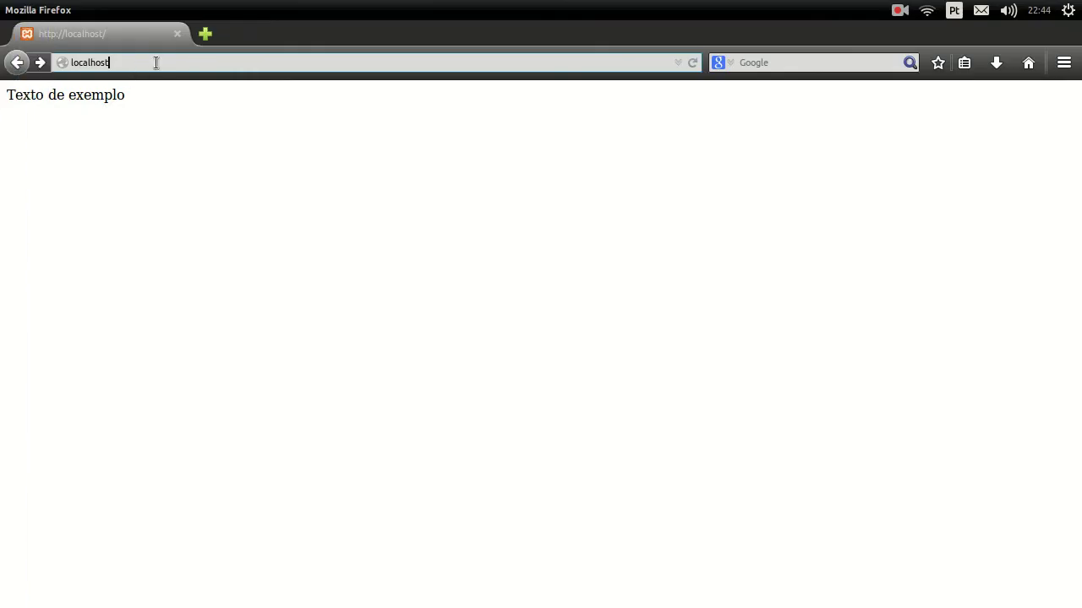
pyautogui.press('Return')
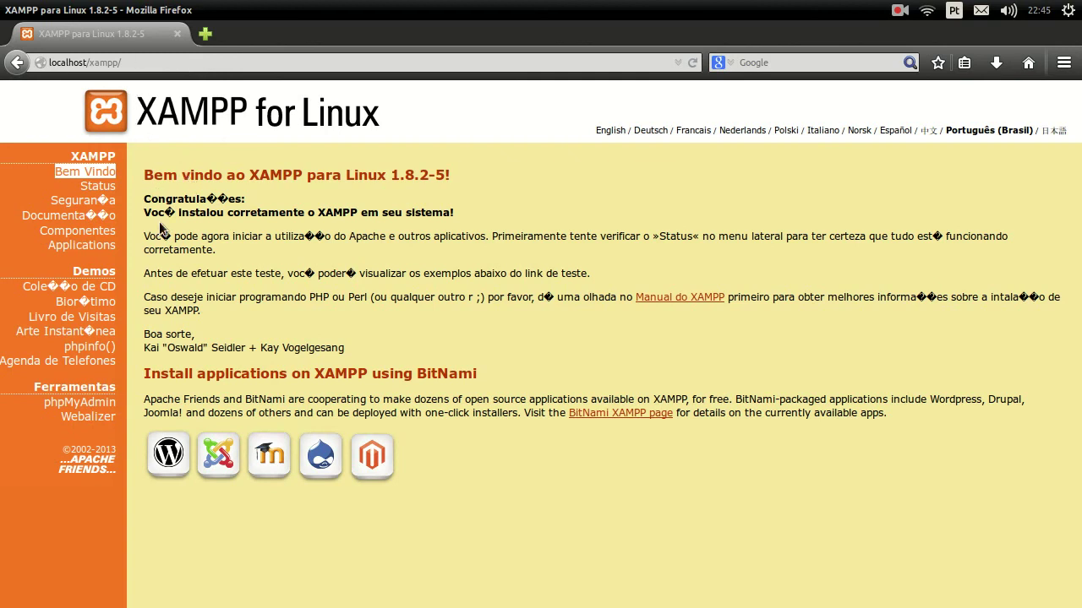
# View the XAMPP demo pages for the CD collection, biorhythm, guest book and instant art.
pyautogui.click(70, 287)
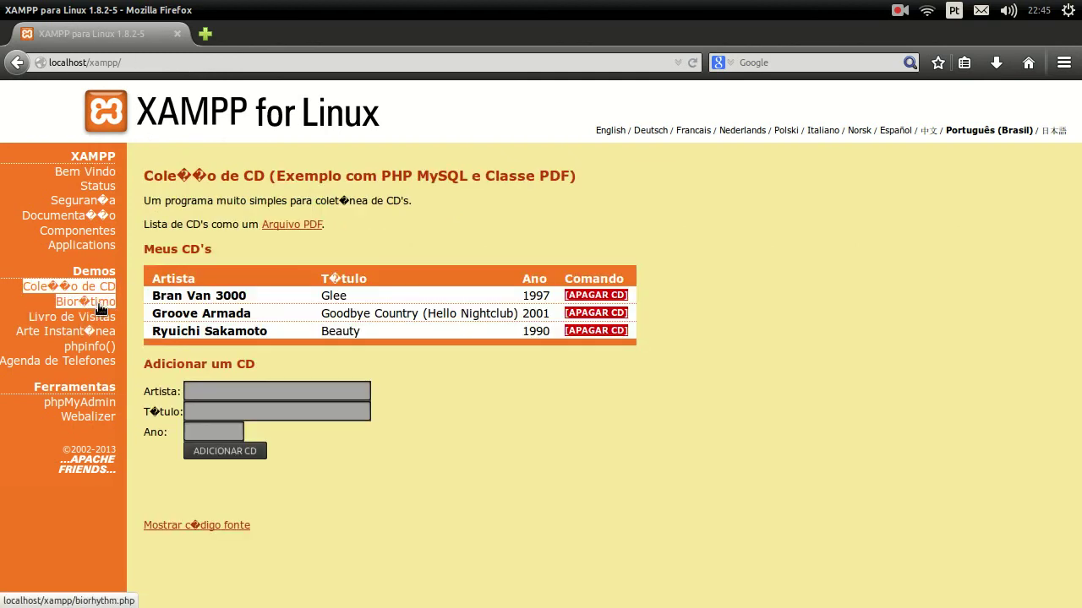
pyautogui.click(97, 303)
pyautogui.click(103, 316)
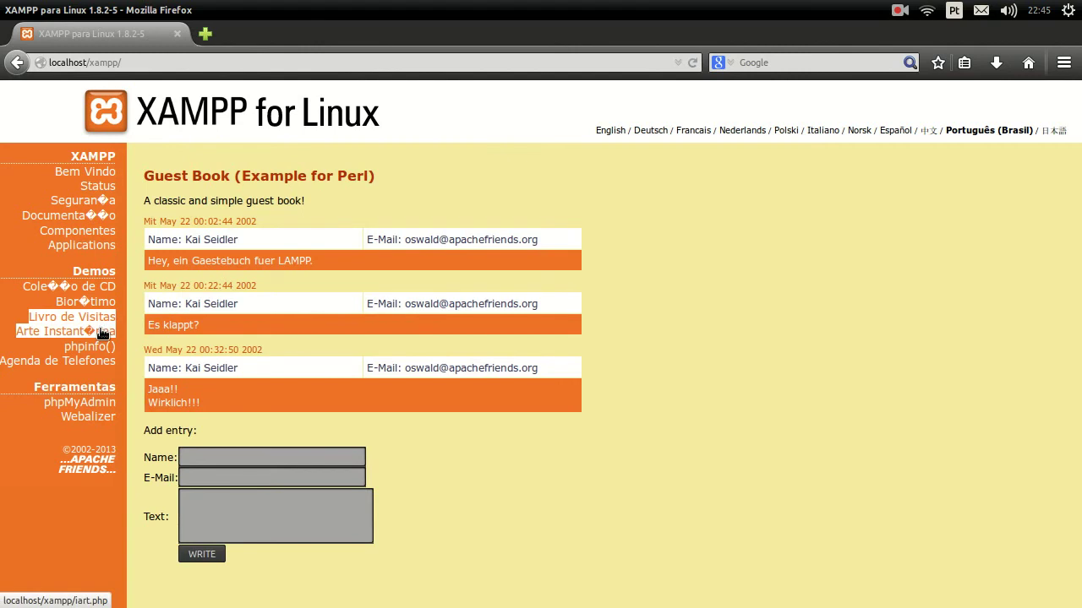
pyautogui.click(101, 331)
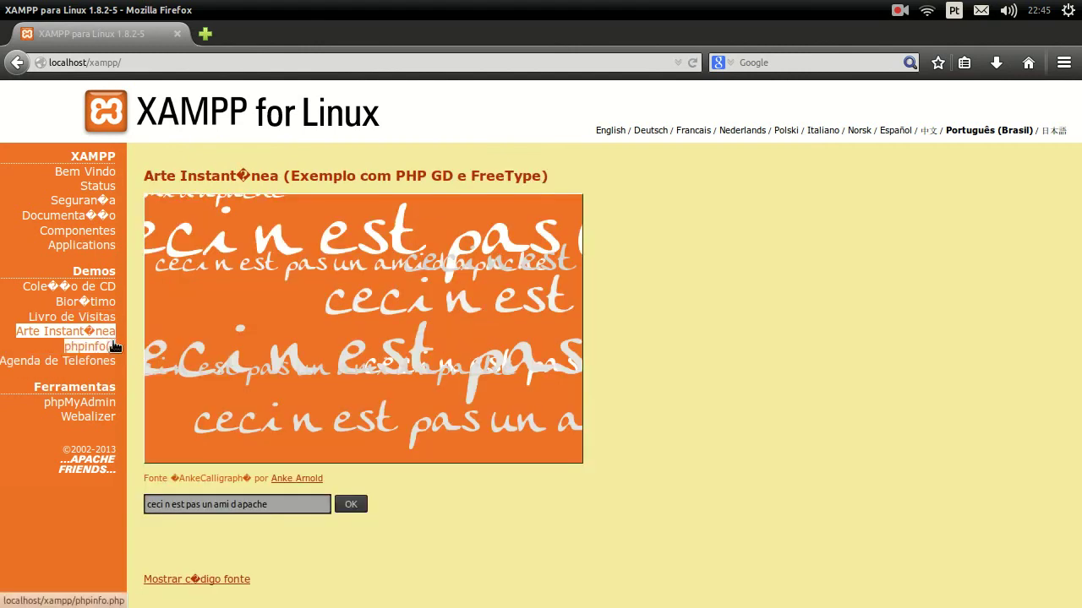
# Look through the phpinfo() page, open phpMyAdmin to view it and close its tab.
pyautogui.click(103, 346)
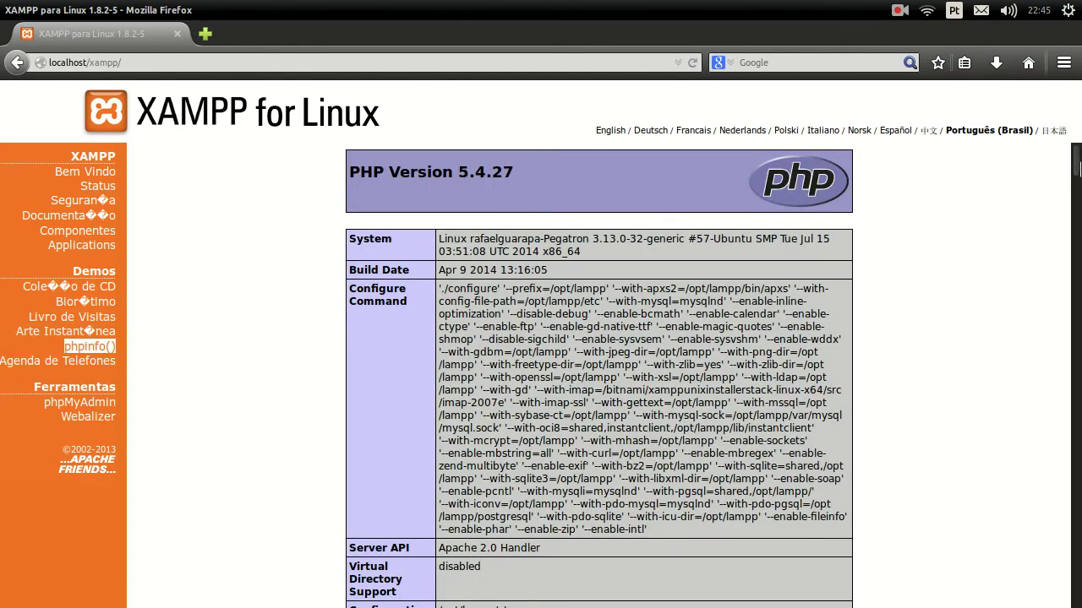
pyautogui.scroll(-5, 1076, 165)
pyautogui.scroll(5, 1076, 165)
pyautogui.click(53, 403)
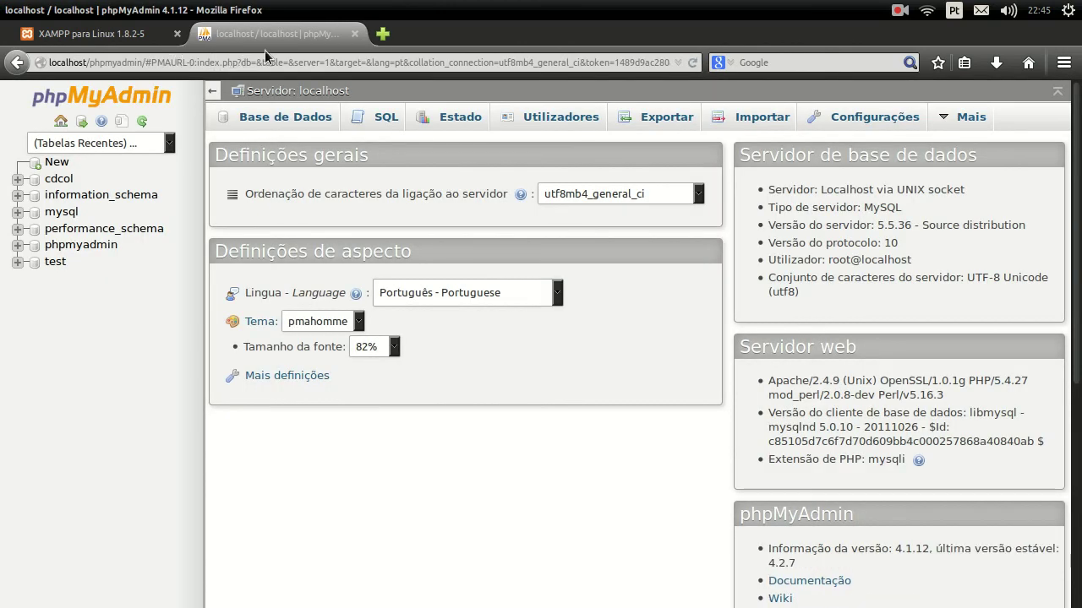
pyautogui.click(354, 33)
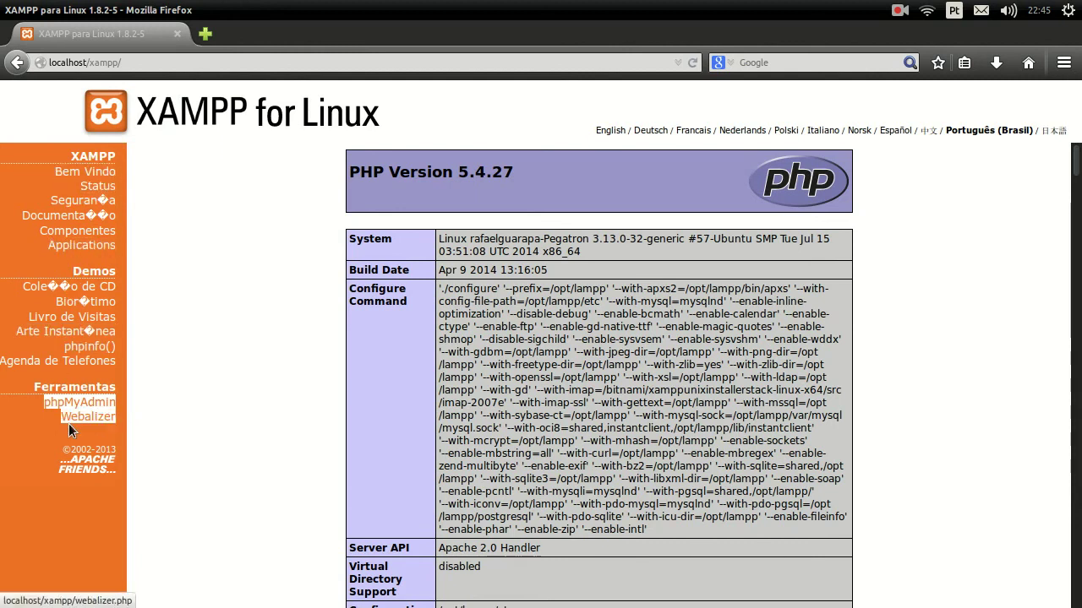
# Switch to the file manager and move everything in htdocs except bkp-exemplo-inicial into that folder.
pyautogui.moveTo(24, 135)
pyautogui.click(24, 95)
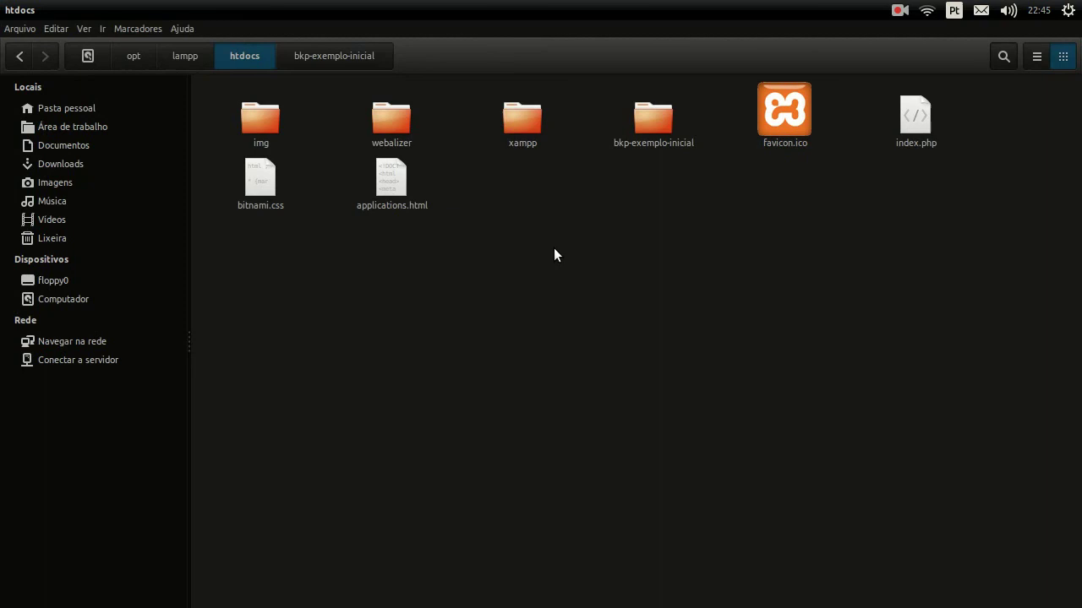
pyautogui.hotkey('ctrl', 'a')
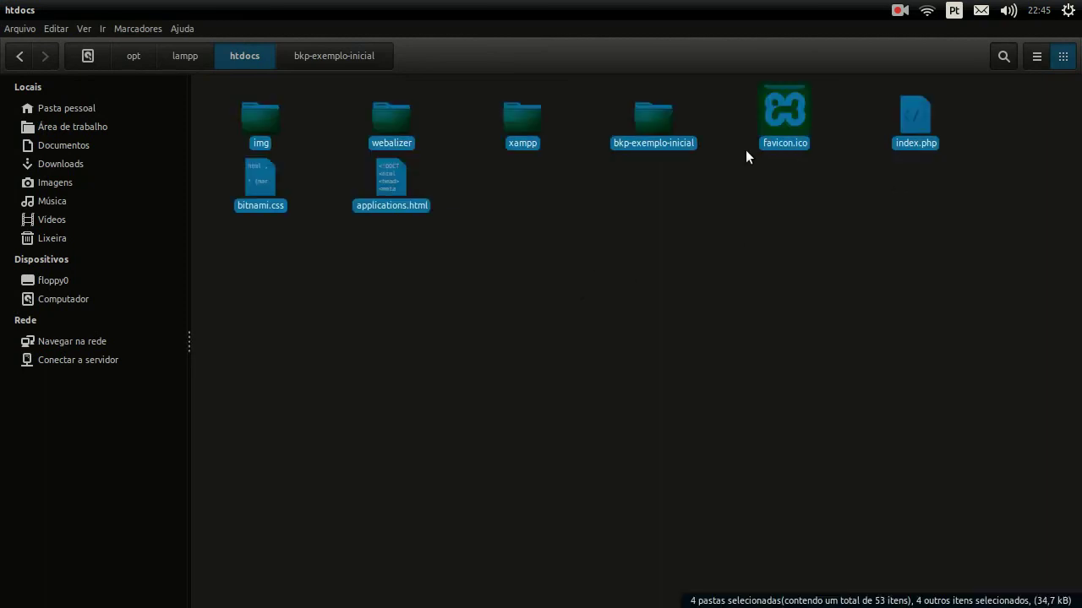
pyautogui.keyDown('ctrl'); pyautogui.click(642, 127); pyautogui.keyUp('ctrl')
pyautogui.moveTo(524, 127); pyautogui.dragTo(647, 127)
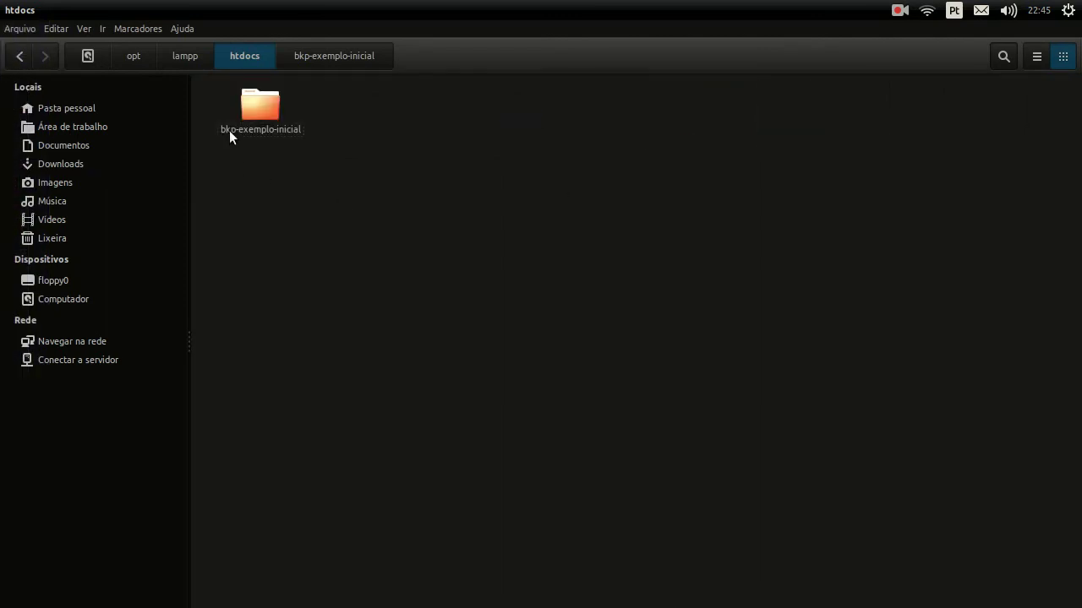
pyautogui.click(266, 110)
pyautogui.keyDown('ctrl'); pyautogui.click(269, 124); pyautogui.keyUp('ctrl')
pyautogui.click(279, 133)
pyautogui.click(319, 205)
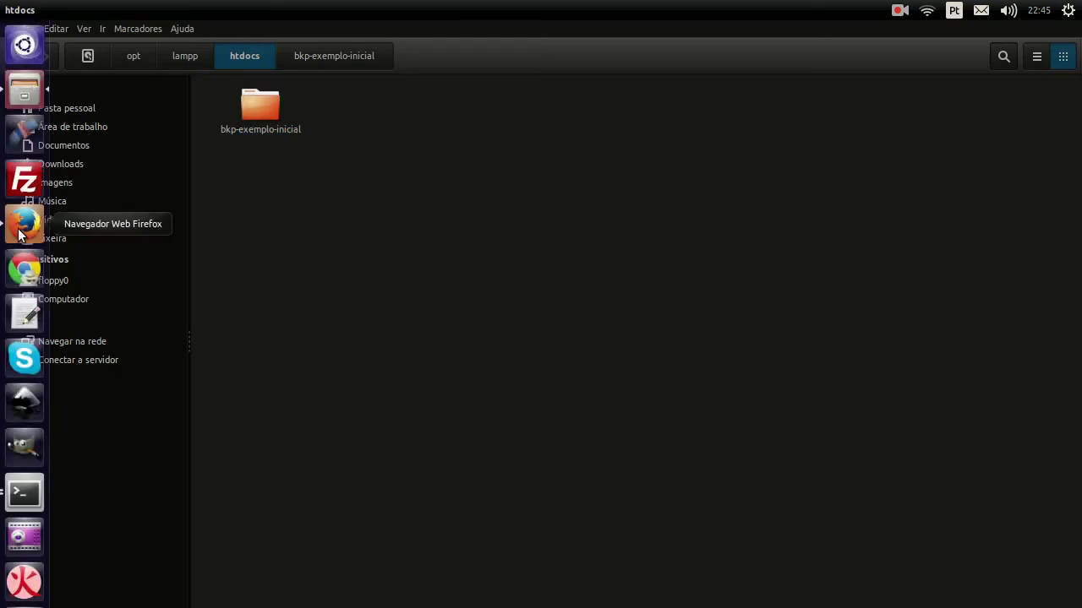
# Load the localhost root without the xampp path in Firefox, view the listing and return to htdocs in the file manager.
pyautogui.click(21, 233)
pyautogui.moveTo(88, 63); pyautogui.dragTo(190, 60)
pyautogui.press('BackSpace')
pyautogui.press('Return')
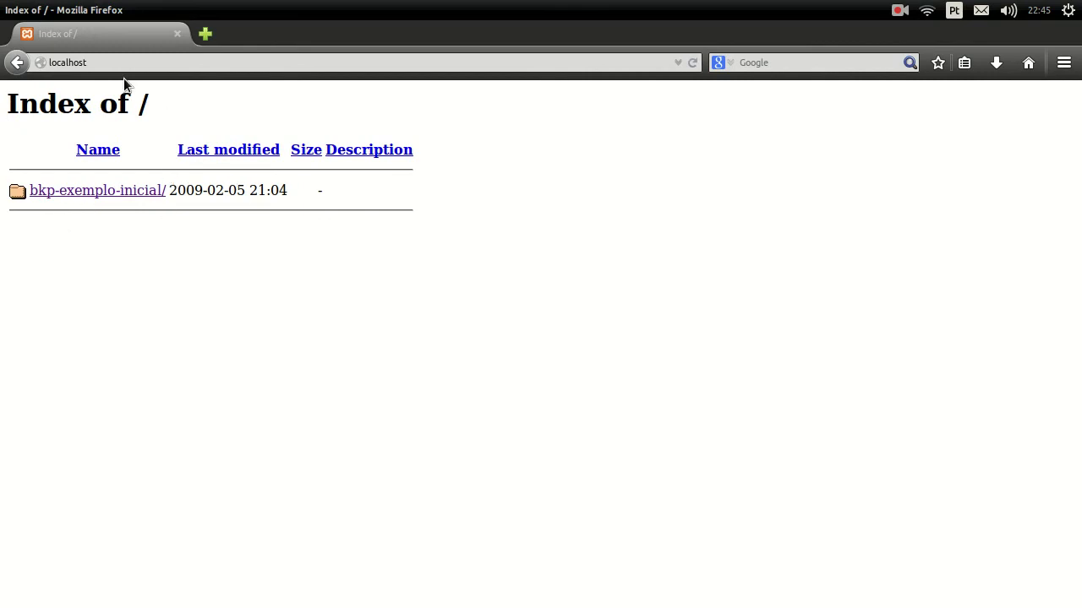
pyautogui.moveTo(6, 187)
pyautogui.moveTo(3, 254)
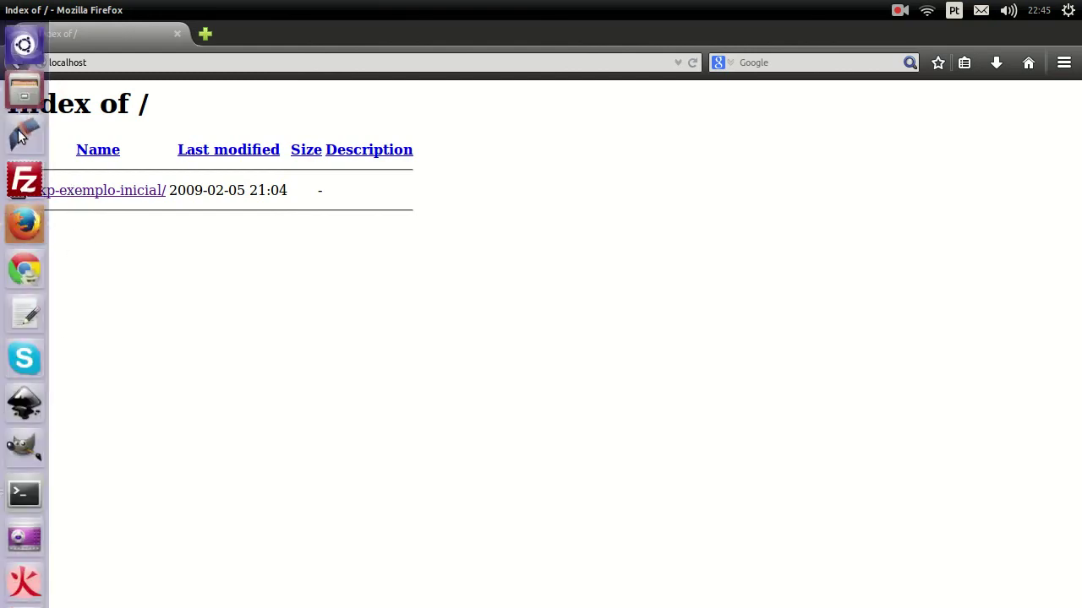
pyautogui.click(22, 95)
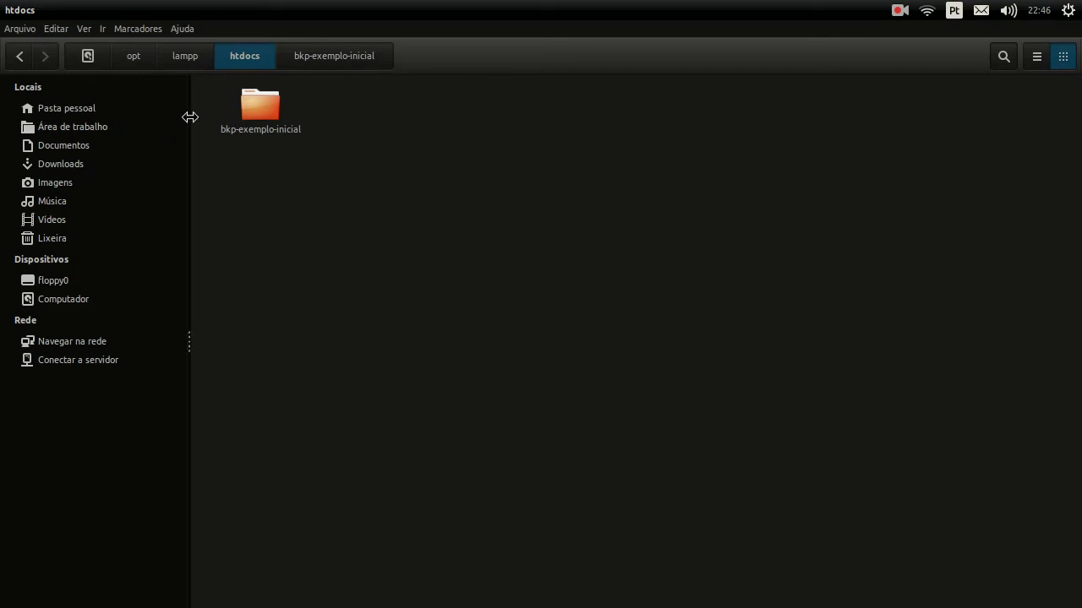
# Create a folder named images in htdocs, open it and go back to htdocs.
pyautogui.rightClick(379, 165)
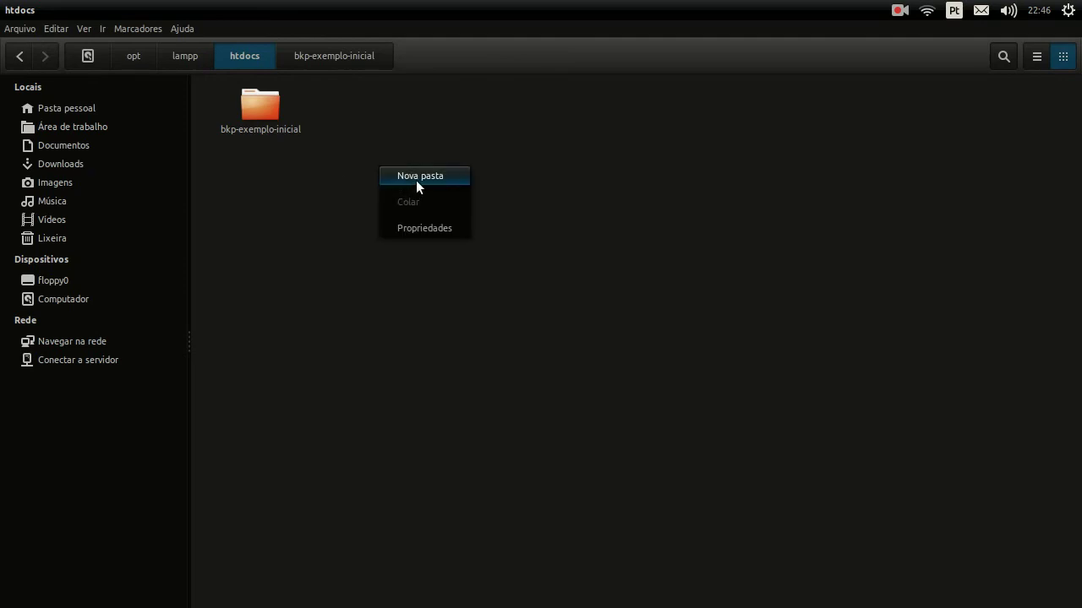
pyautogui.click(416, 180)
pyautogui.write('images')
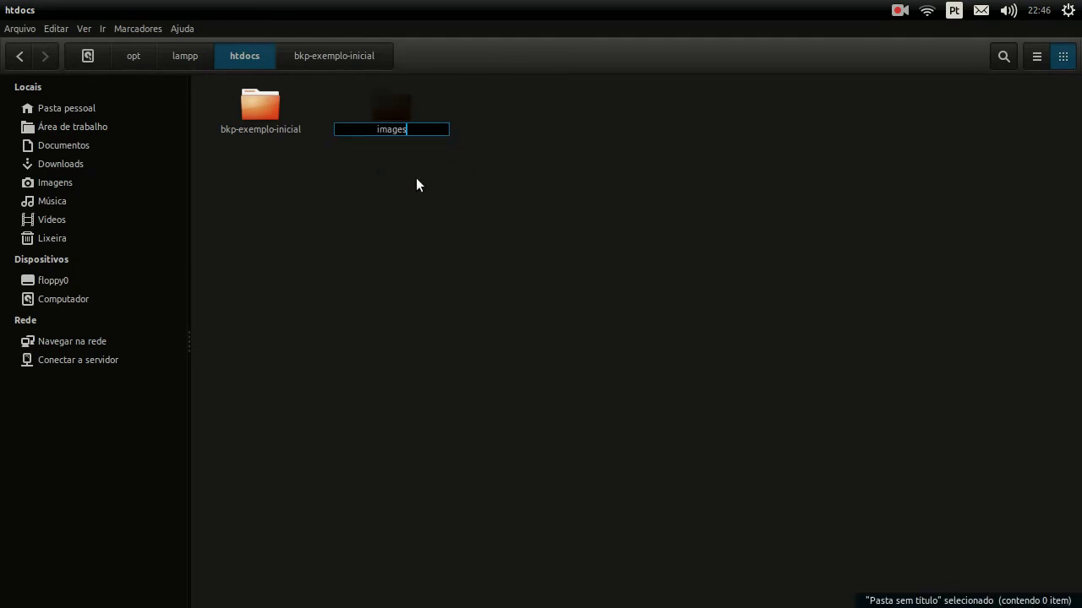
pyautogui.press('Return')
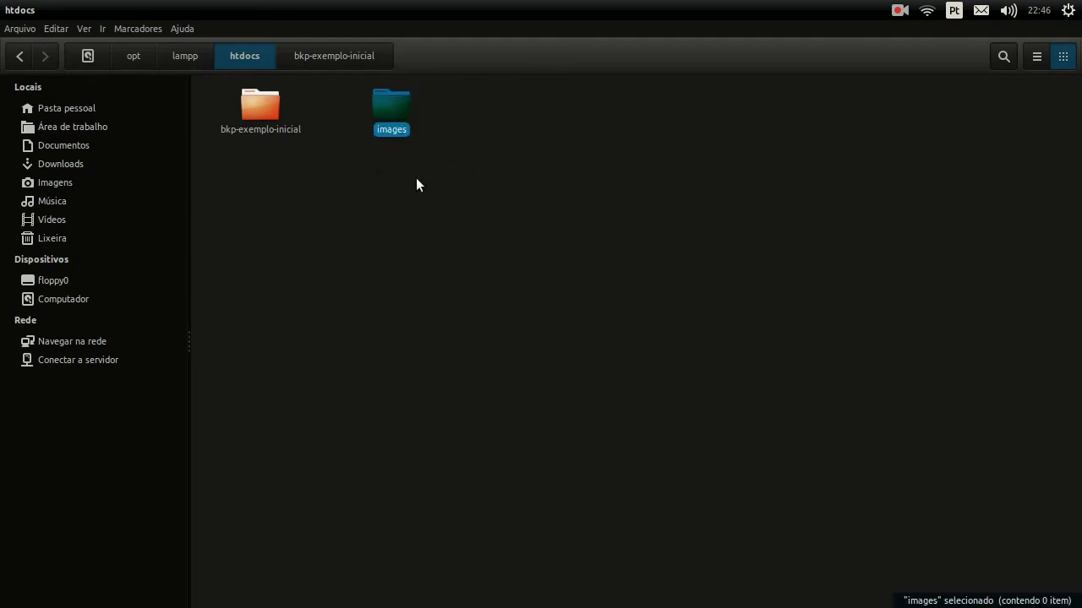
pyautogui.press('Return')
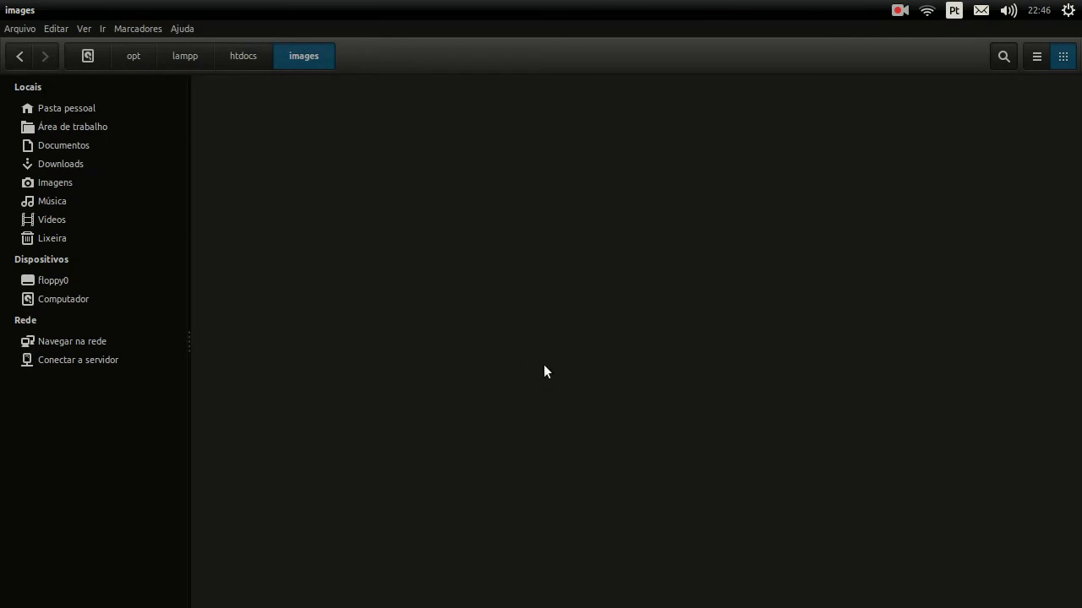
pyautogui.press('BackSpace')
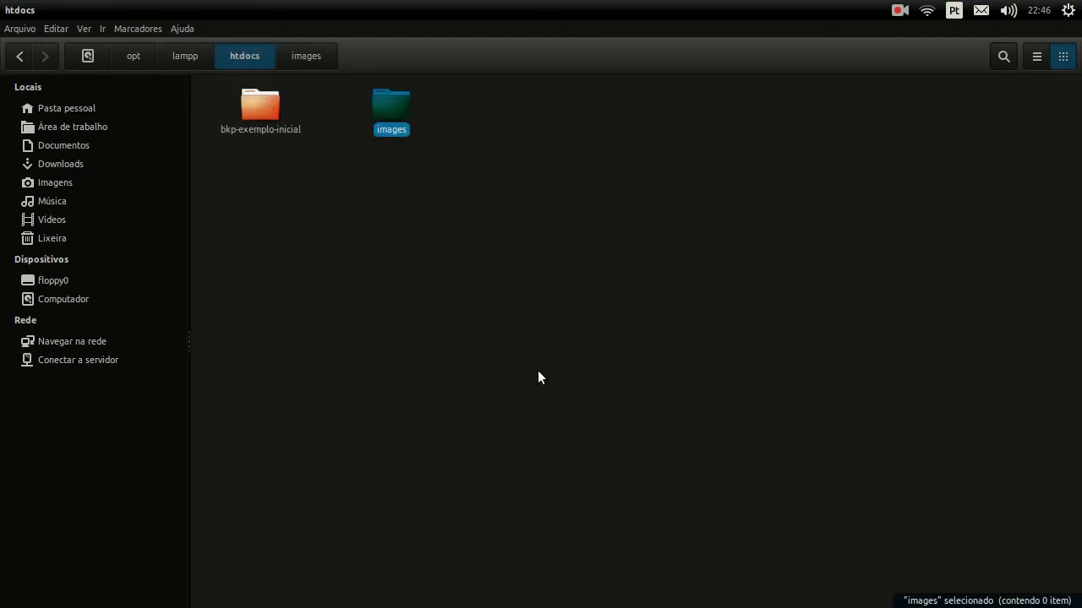
pyautogui.click(223, 146)
# Go up to the lampp folder and select manager-linux-x64.run.
pyautogui.click(185, 56)
pyautogui.click(652, 502)
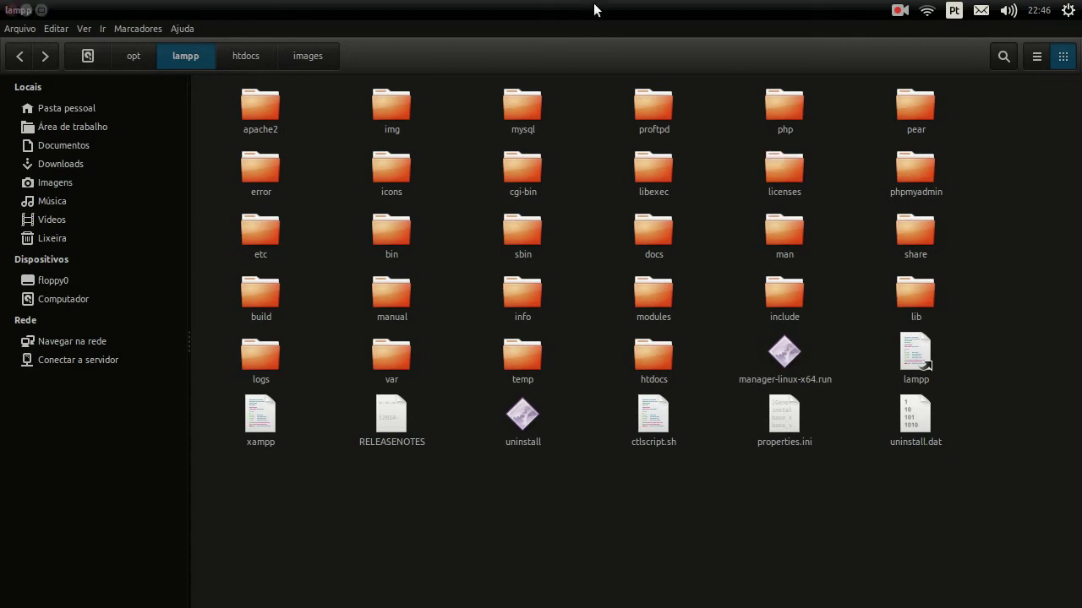
pyautogui.click(787, 368)
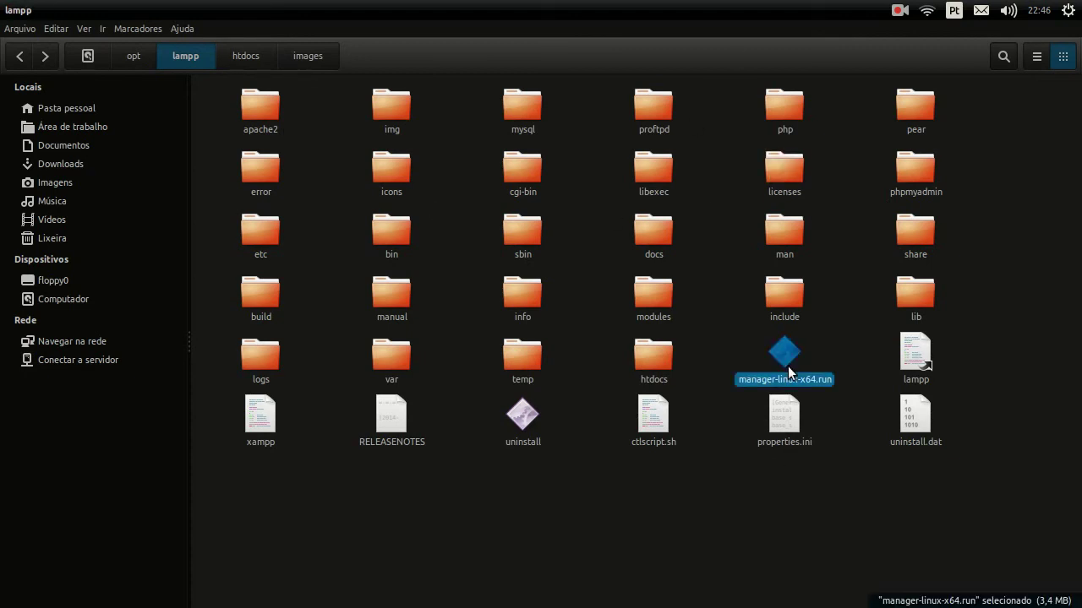
# Bring up the running Terminal, then close the file manager, the Terminal with its running process, and Firefox.
pyautogui.moveTo(5, 376)
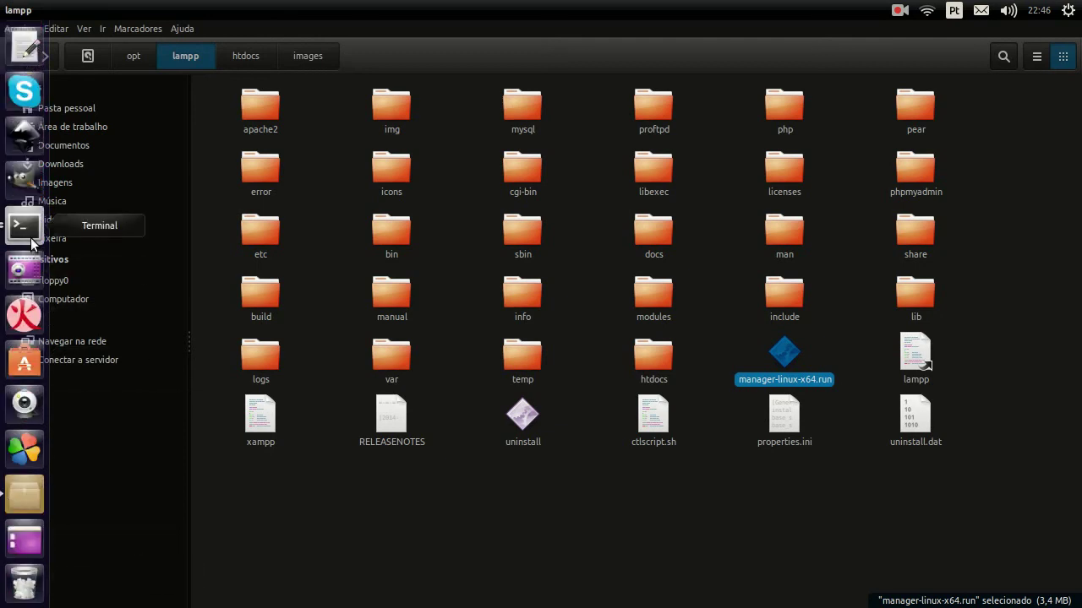
pyautogui.click(24, 226)
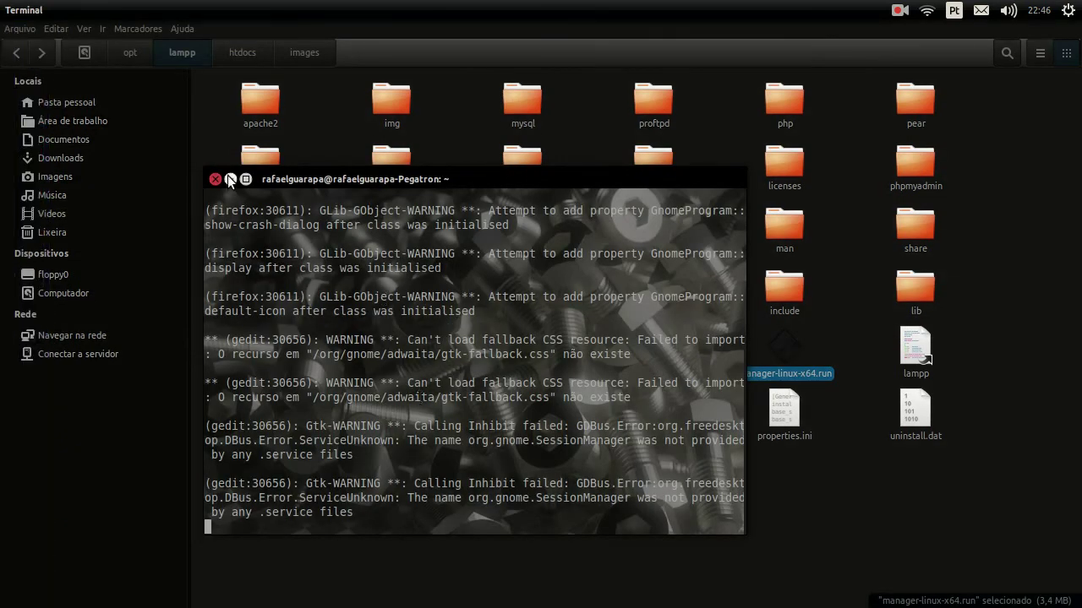
pyautogui.click(143, 103)
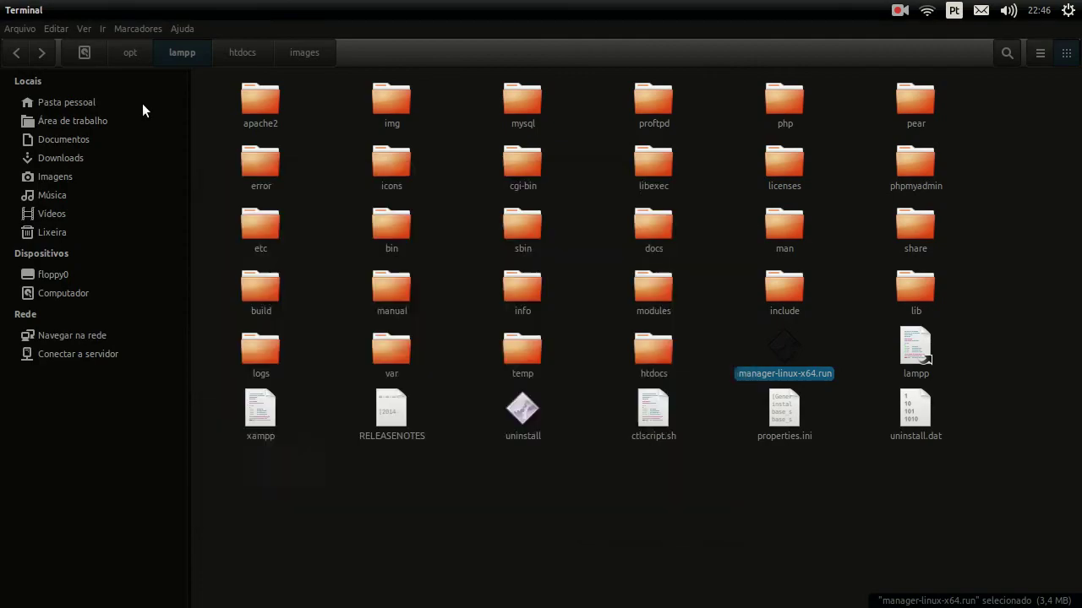
pyautogui.click(8, 10)
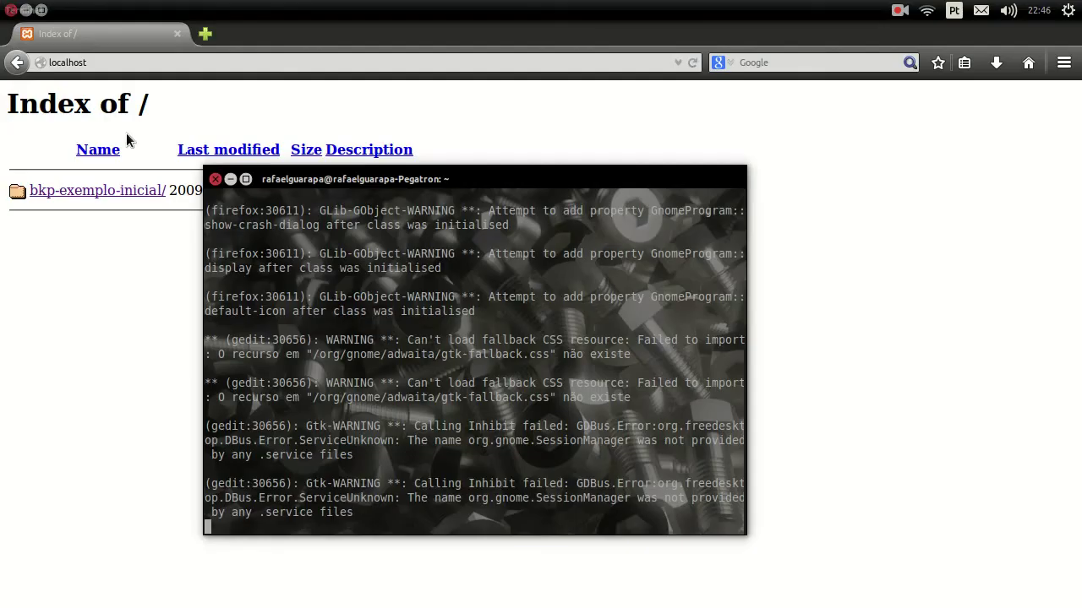
pyautogui.click(214, 179)
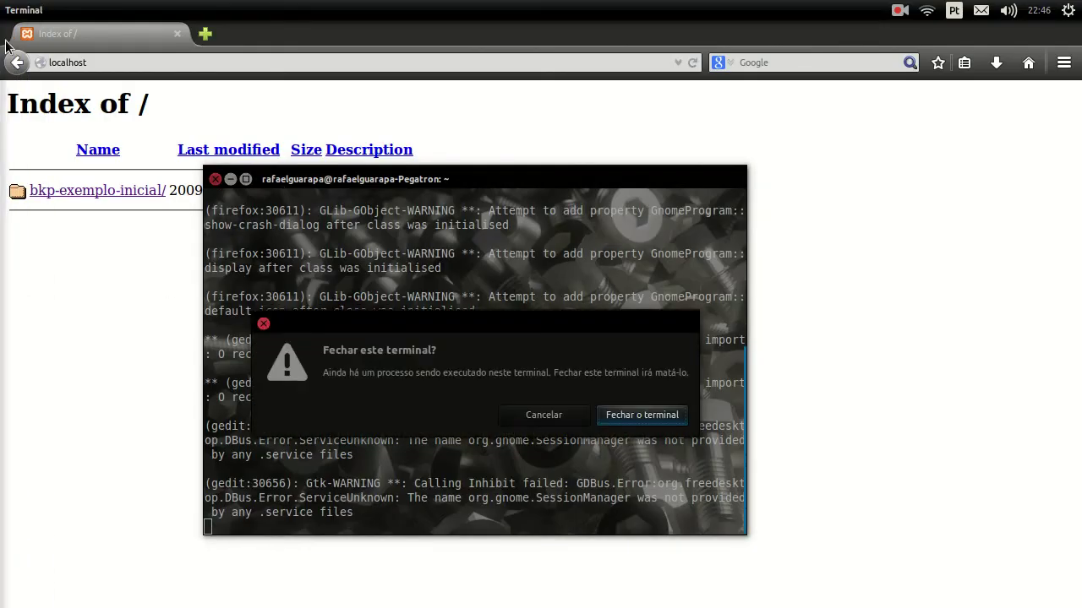
pyautogui.click(637, 414)
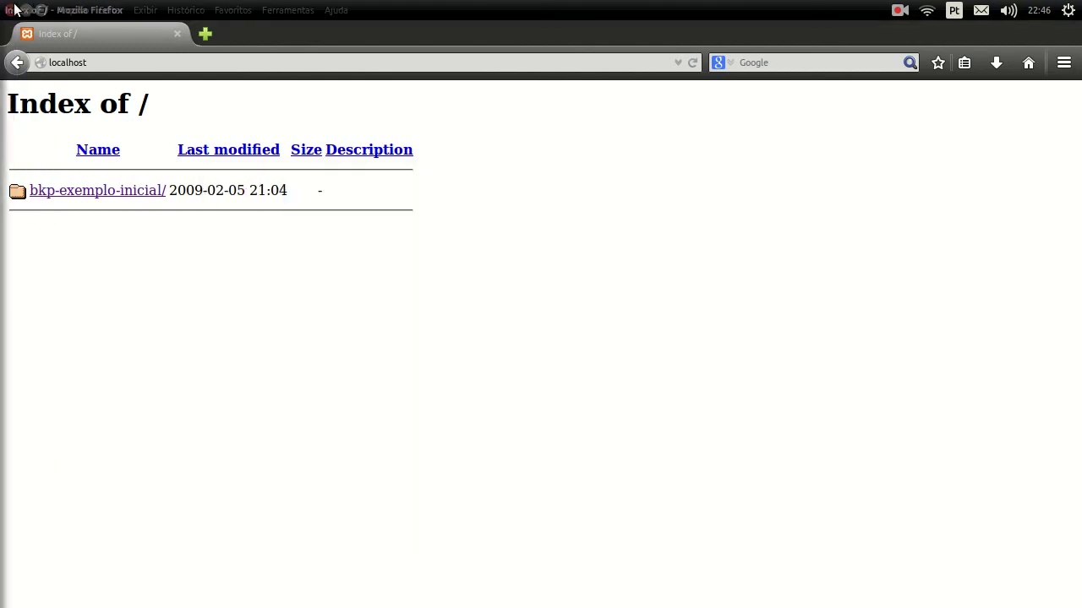
pyautogui.click(9, 9)
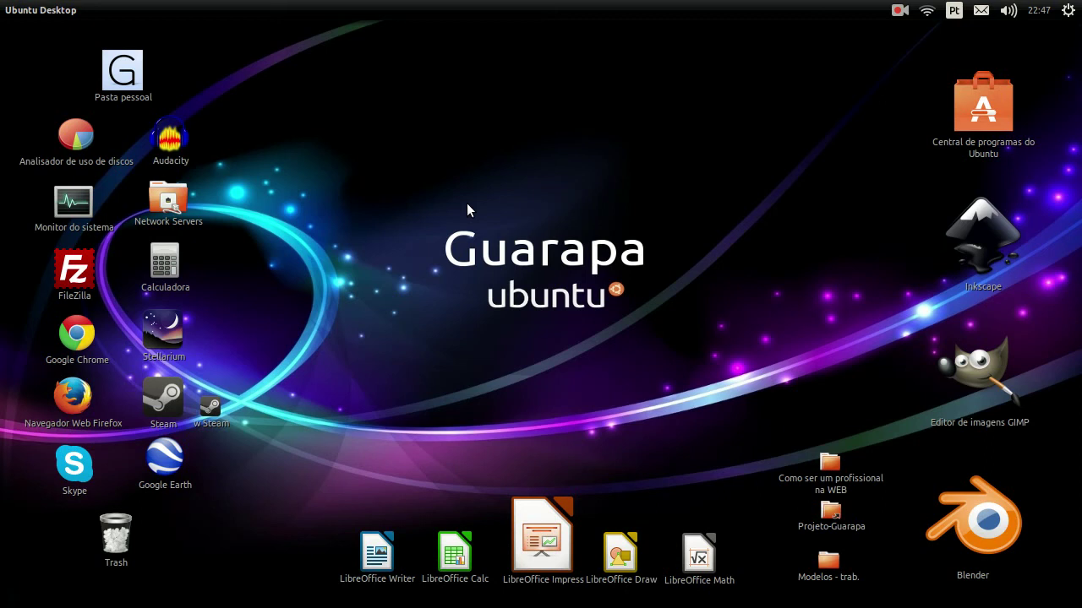
# Open a new Terminal window and recall the command sudo /opt/lampp/lampp stop from its history.
pyautogui.moveTo(5, 245)
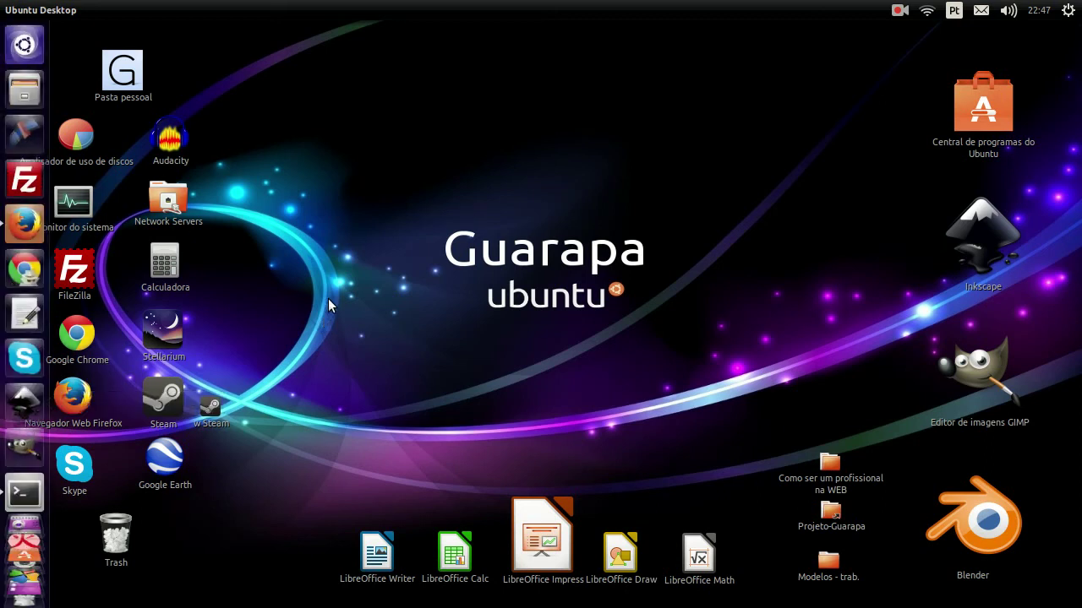
pyautogui.press('super')
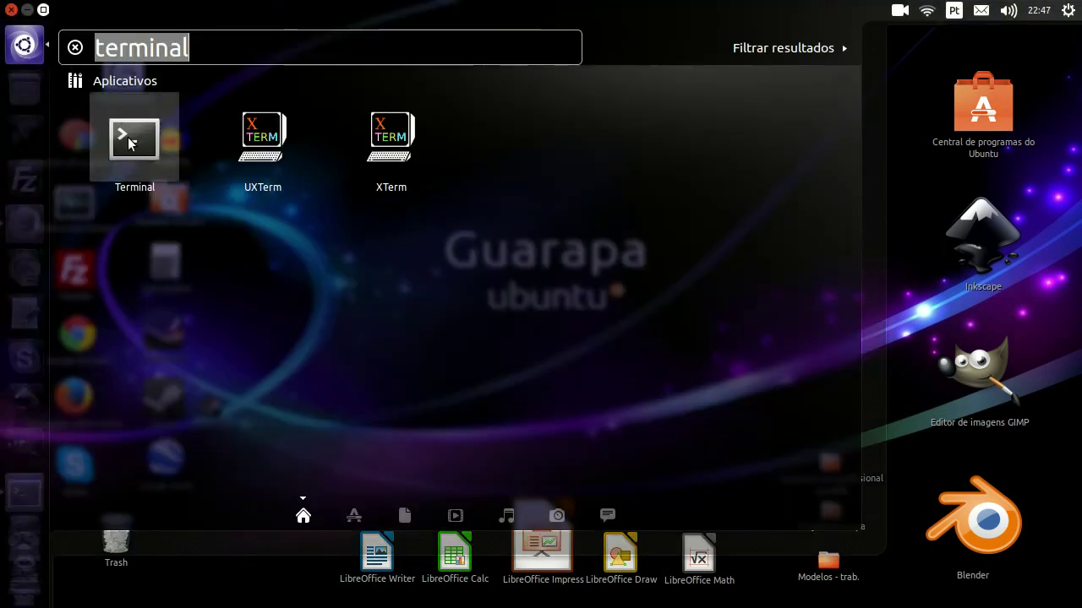
pyautogui.click(129, 144)
pyautogui.moveTo(695, 258); pyautogui.dragTo(355, 200)
pyautogui.press('Up')
pyautogui.press('Up')
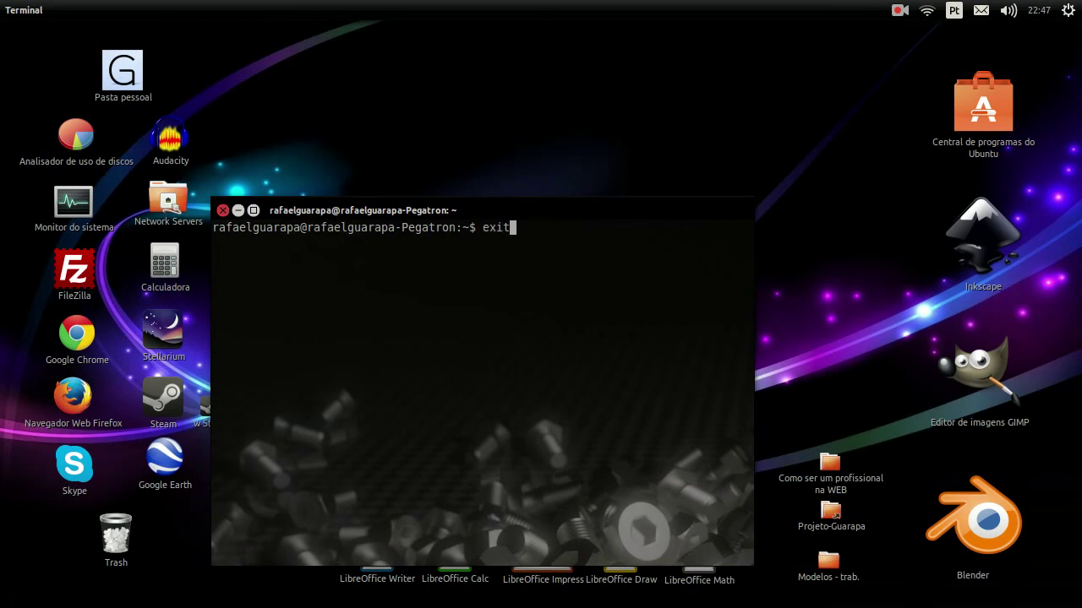
pyautogui.press('Up')
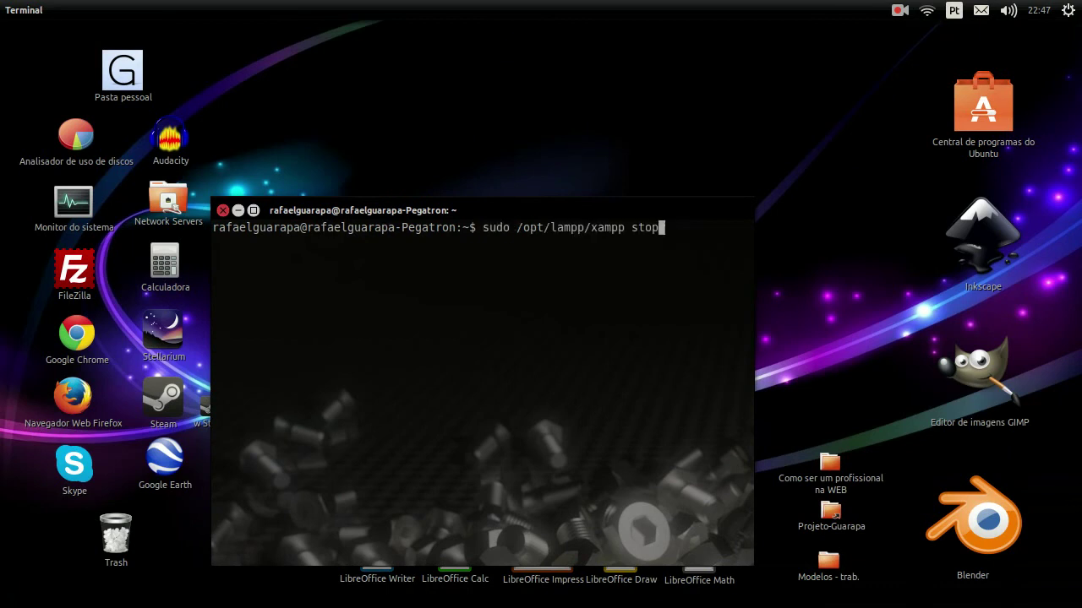
pyautogui.press('Up')
pyautogui.press('Left')
pyautogui.press('Left')
pyautogui.press('Left')
pyautogui.press('Left')
pyautogui.press('Left')
pyautogui.press('Left')
pyautogui.press('Left')
pyautogui.press('Left')
pyautogui.press('Left')
pyautogui.press('Left')
pyautogui.press('Left')
pyautogui.press('Left')
pyautogui.press('Left')
pyautogui.press('Left')
pyautogui.press('Left')
pyautogui.press('Left')
pyautogui.press('Left')
pyautogui.press('Left')
pyautogui.press('Left')
pyautogui.press('Left')
pyautogui.press('Right')
pyautogui.press('Right')
pyautogui.press('Right')
pyautogui.press('Right')
# Browse to /opt/lampp in the file manager, locate the lampp script and put the window away.
pyautogui.moveTo(1, 167)
pyautogui.click(25, 95)
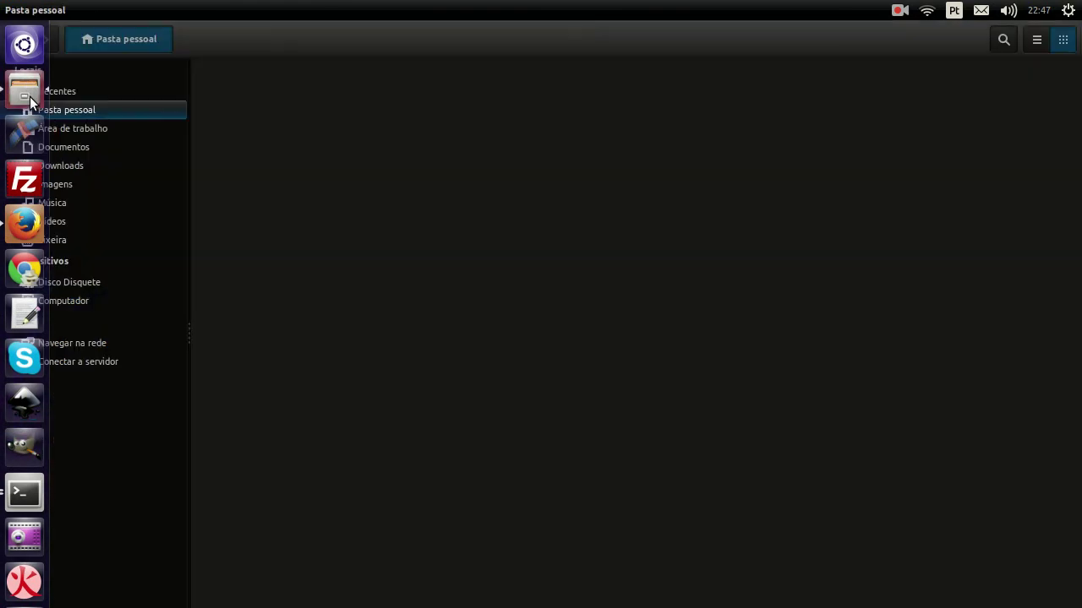
pyautogui.click(108, 302)
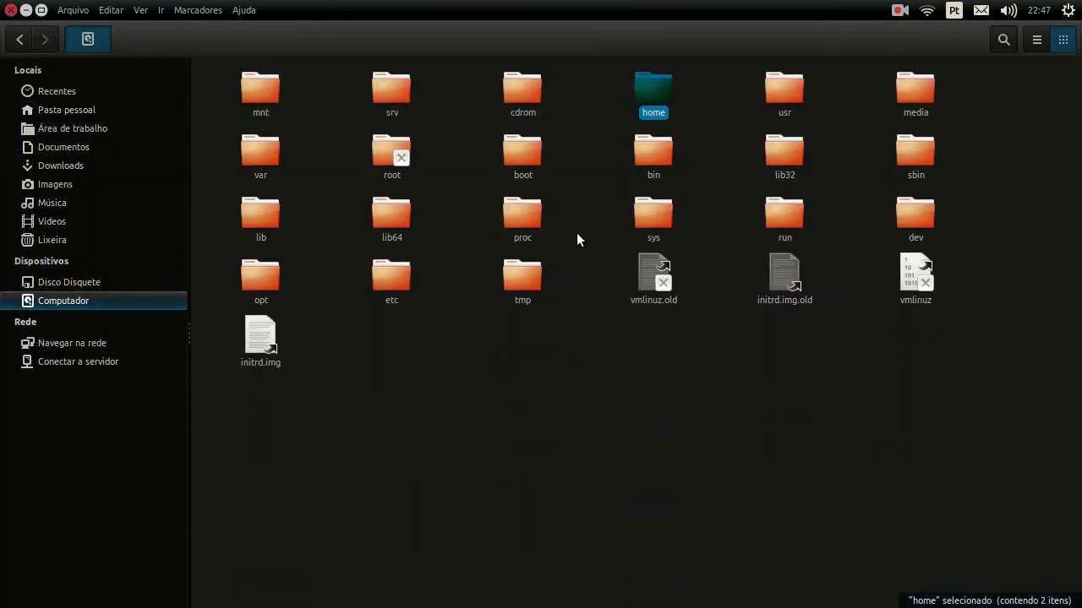
pyautogui.doubleClick(254, 275)
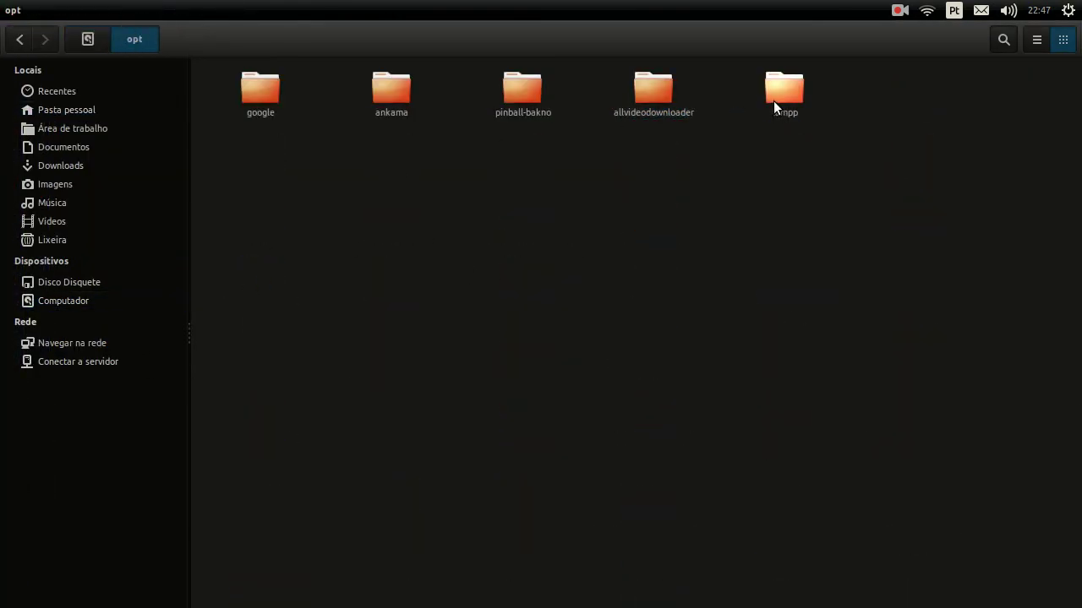
pyautogui.doubleClick(774, 102)
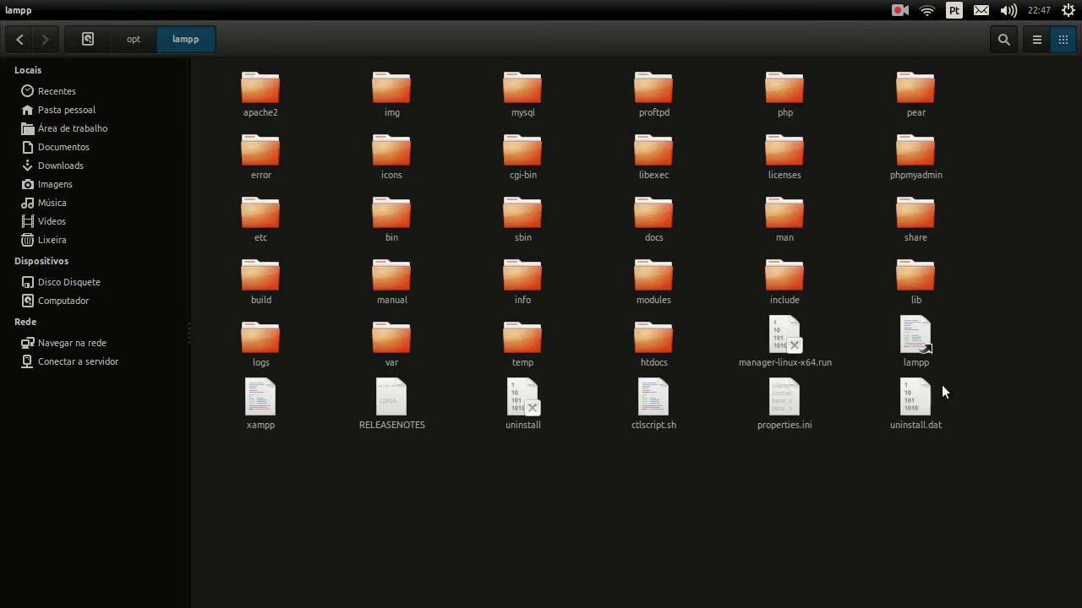
pyautogui.click(919, 365)
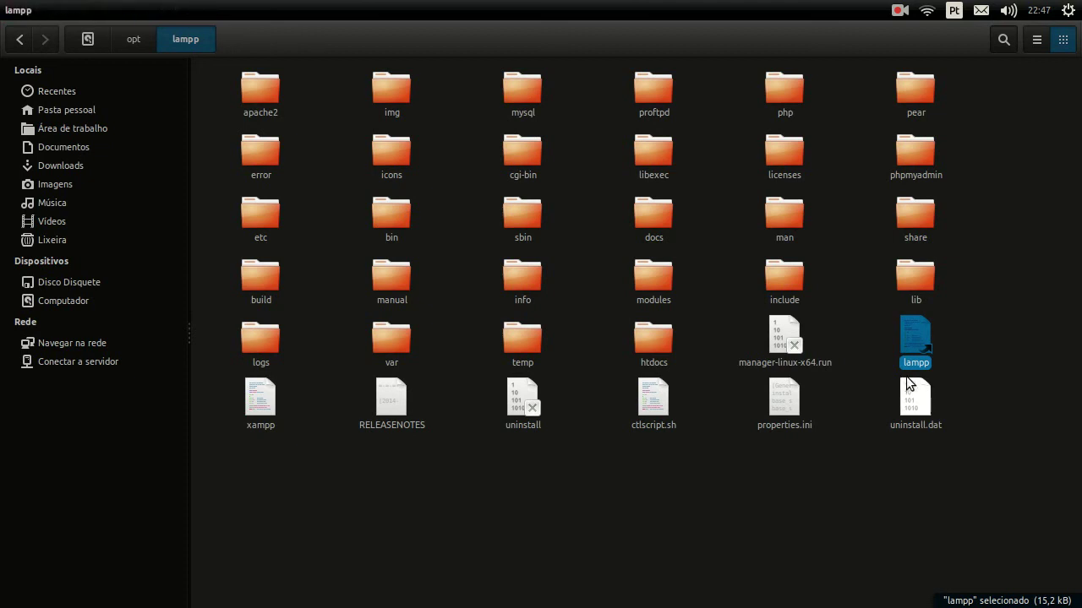
pyautogui.click(24, 10)
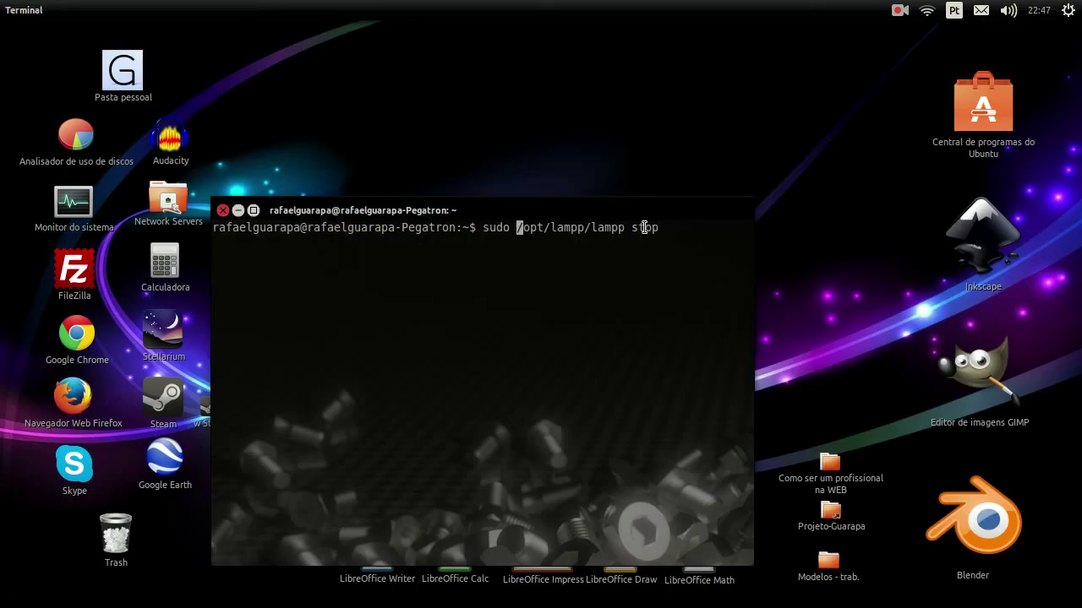
# Change the recalled command to sudo /opt/lampp/lampp start, run it and enter the sudo password.
pyautogui.press('Right')
pyautogui.press('Right')
pyautogui.press('Right')
pyautogui.press('Right')
pyautogui.press('Right')
pyautogui.press('Right')
pyautogui.press('Right')
pyautogui.press('Right')
pyautogui.press('Right')
pyautogui.press('Right')
pyautogui.press('Right')
pyautogui.press('Right')
pyautogui.press('Right')
pyautogui.press('Right')
pyautogui.press('Right')
pyautogui.press('Right')
pyautogui.press('Right')
pyautogui.press('Right')
pyautogui.press('Right')
pyautogui.press('Right')
pyautogui.press('BackSpace')
pyautogui.press('BackSpace')
pyautogui.press('BackSpace')
pyautogui.write('tart')
pyautogui.press('Return')
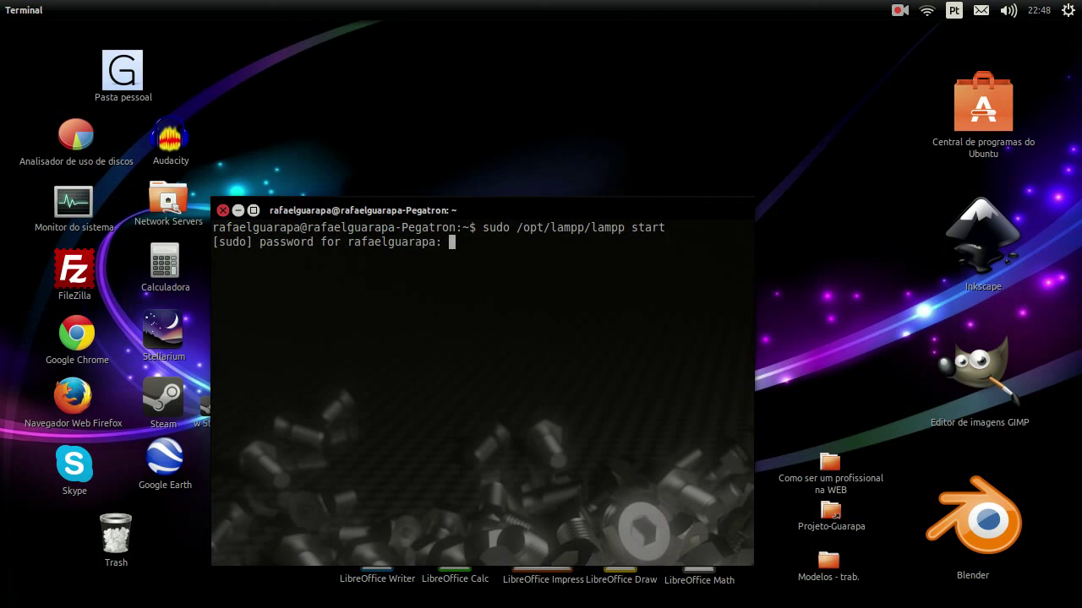
pyautogui.press('Return')
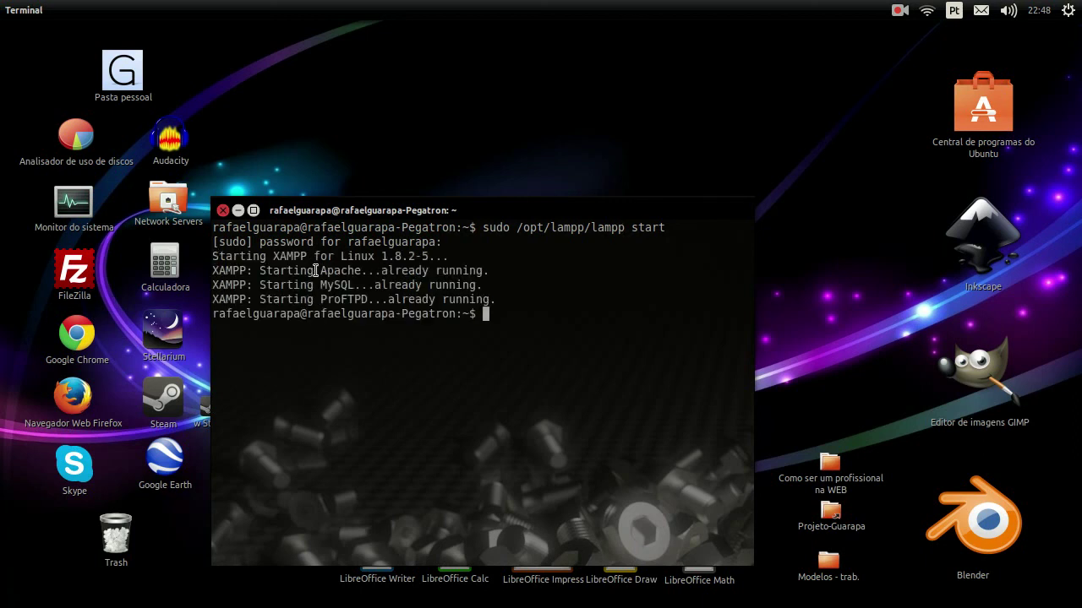
# Highlight the Apache status in the start output, then run sudo /opt/lampp/lampp stop.
pyautogui.moveTo(387, 270); pyautogui.dragTo(479, 271)
pyautogui.click(480, 272)
pyautogui.press('Up')
pyautogui.press('BackSpace')
pyautogui.press('BackSpace')
pyautogui.press('BackSpace')
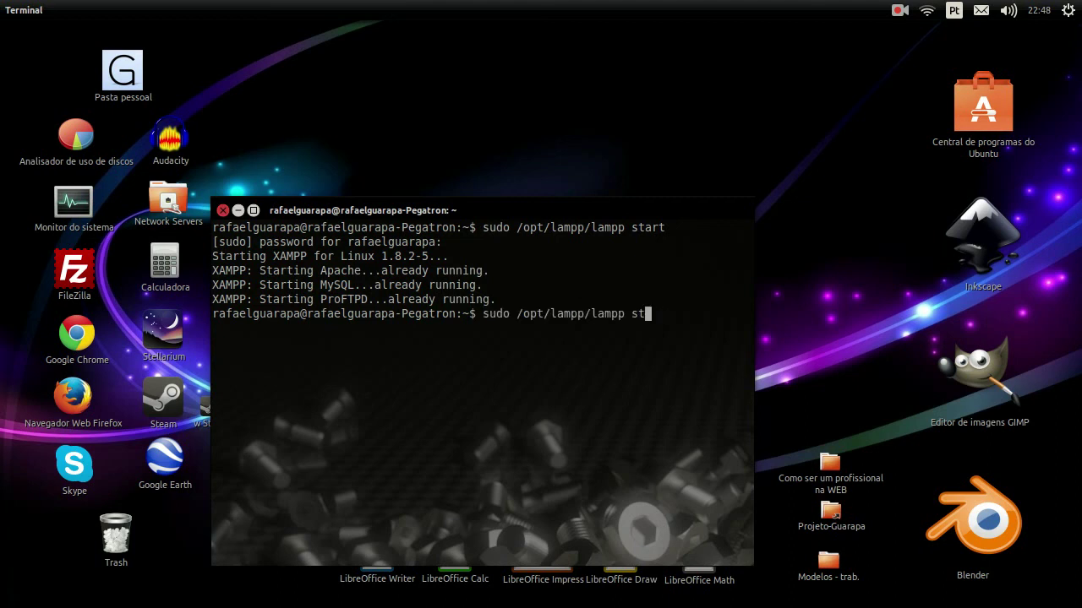
pyautogui.write('op')
pyautogui.press('Return')
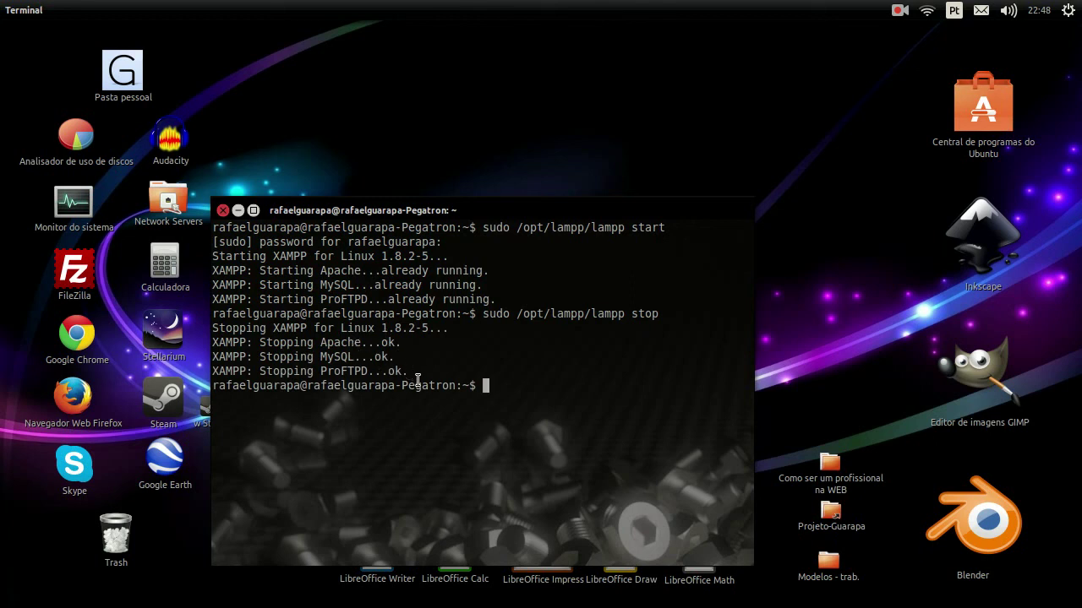
# Compare the Apache, MySQL and ProFTPD lines of the stop output with those of the start output.
pyautogui.moveTo(409, 376); pyautogui.dragTo(248, 349)
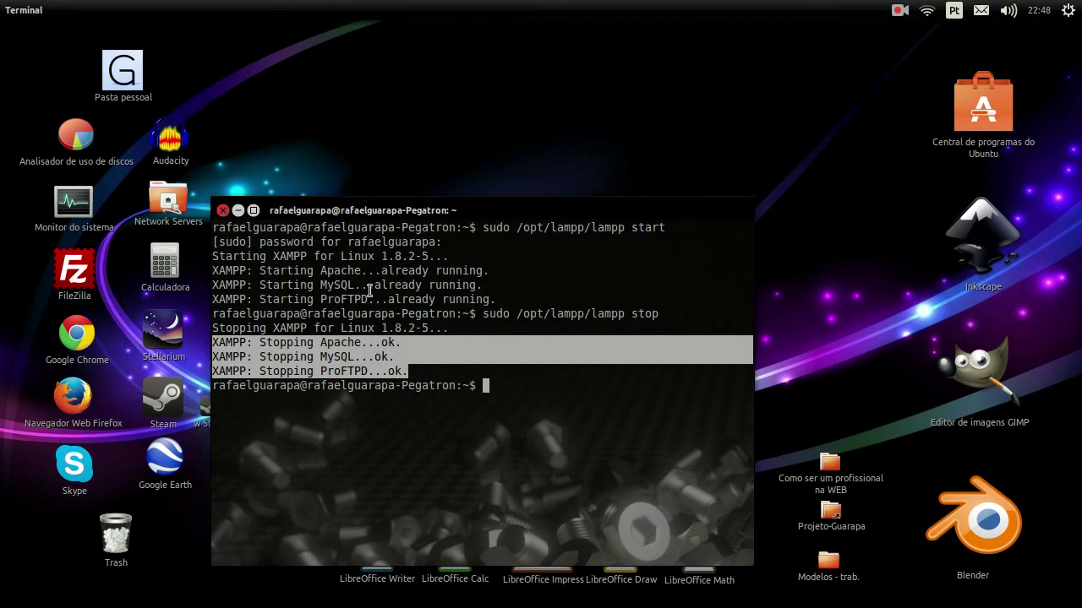
pyautogui.moveTo(381, 285); pyautogui.dragTo(475, 292)
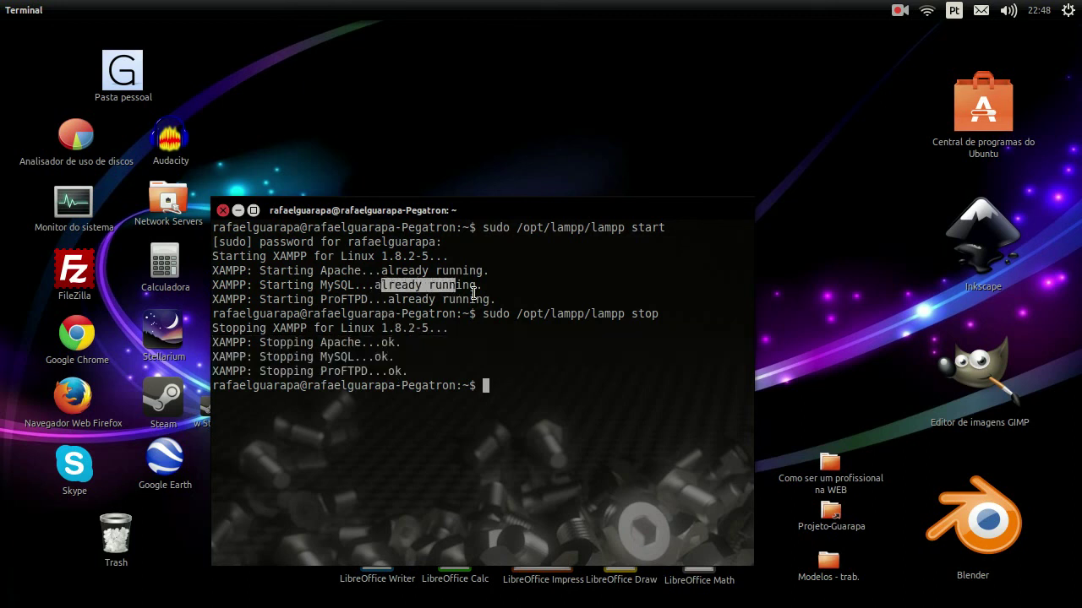
pyautogui.click(475, 292)
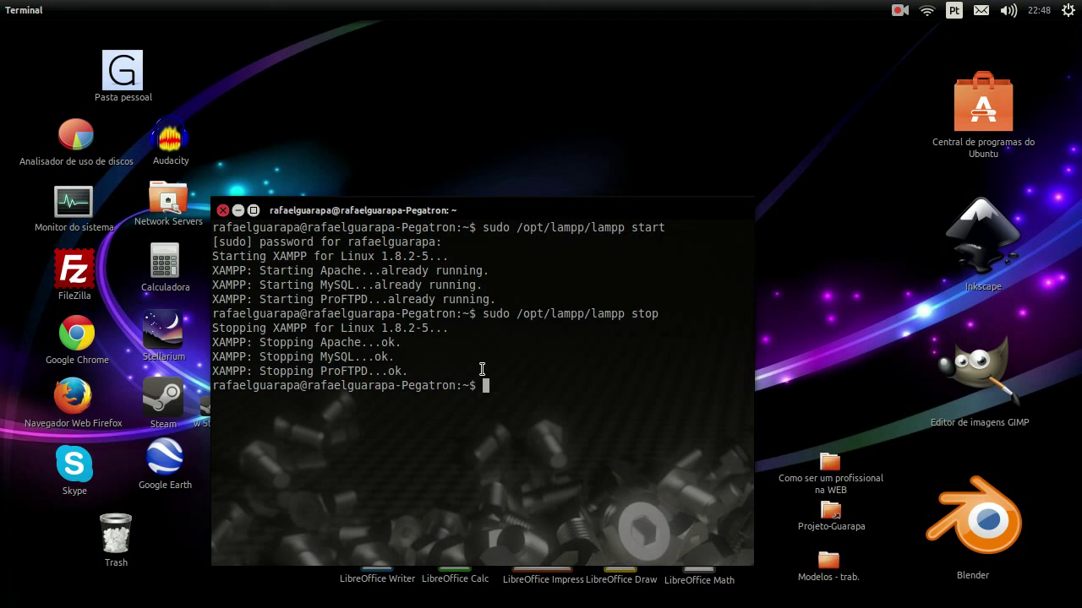
pyautogui.press('Up')
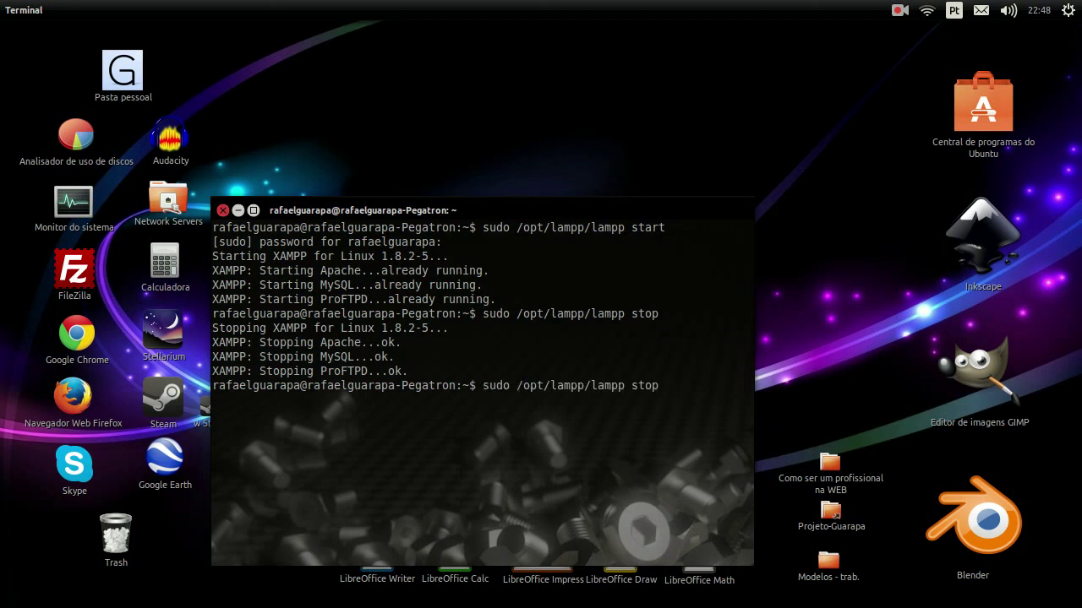
pyautogui.moveTo(521, 382); pyautogui.dragTo(619, 387)
pyautogui.click(648, 391)
pyautogui.press('BackSpace')
pyautogui.press('BackSpace')
pyautogui.write('art')
# Erase the pending start command and clear the terminal screen with clear.
pyautogui.press('Home')
pyautogui.press('Delete')
pyautogui.press('Delete')
pyautogui.press('Delete')
pyautogui.press('Delete')
pyautogui.press('Delete')
pyautogui.press('Delete')
pyautogui.press('Delete')
pyautogui.press('Delete')
pyautogui.press('Delete')
pyautogui.press('Delete')
pyautogui.press('Delete')
pyautogui.press('Delete')
pyautogui.press('Delete')
pyautogui.press('Delete')
pyautogui.press('Delete')
pyautogui.press('Delete')
pyautogui.press('Delete')
pyautogui.press('Delete')
pyautogui.press('Delete')
pyautogui.press('Delete')
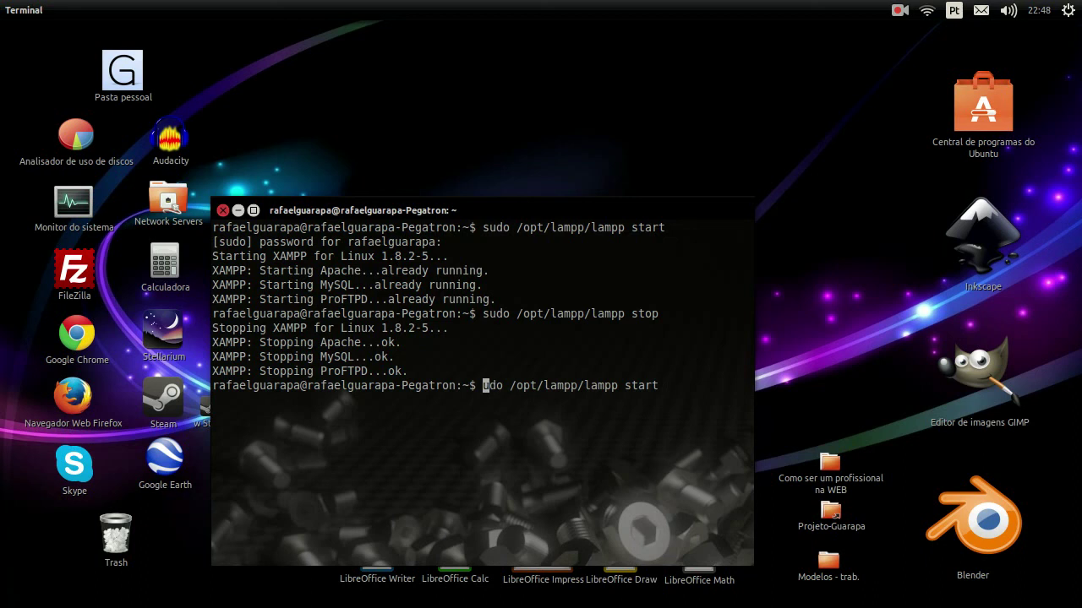
pyautogui.write('clear')
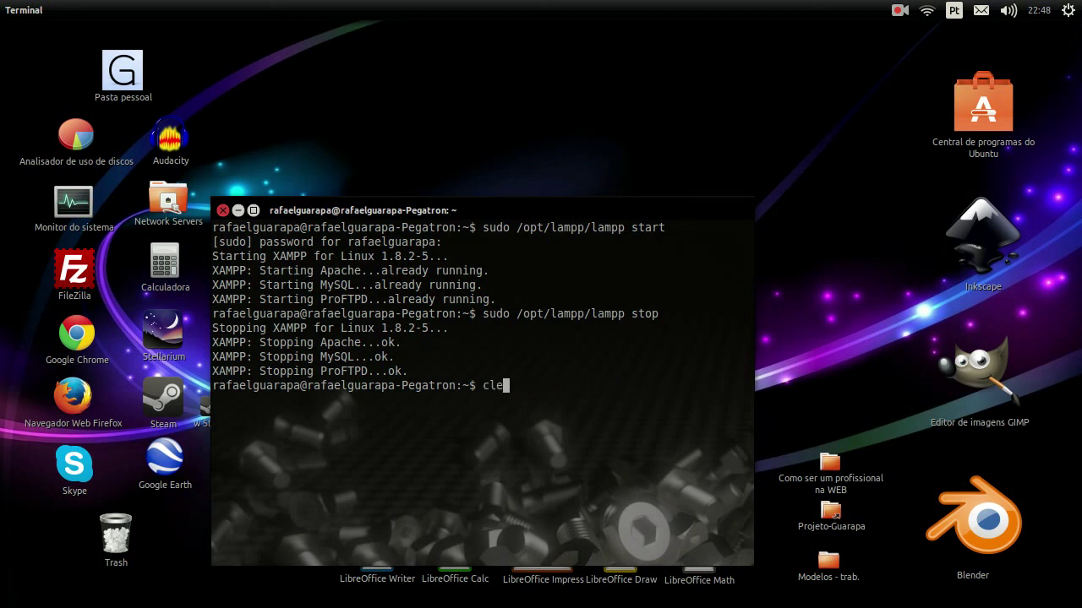
pyautogui.press('Return')
# Start the XAMPP servers by running sudo /opt/lampp/lampp start in the cleared terminal.
pyautogui.press('Up')
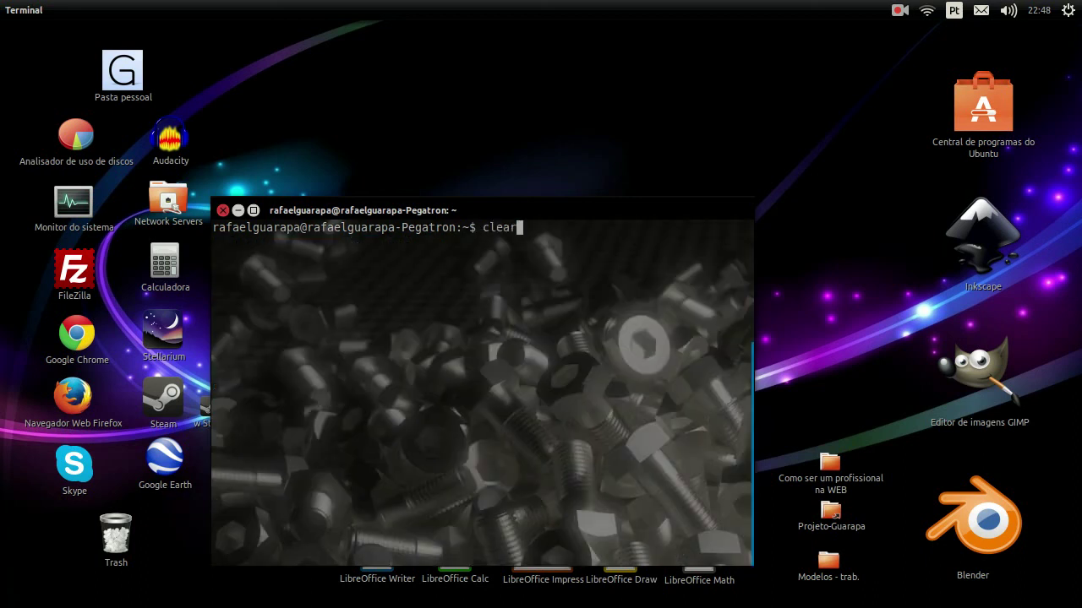
pyautogui.press('Up')
pyautogui.press('BackSpace')
pyautogui.press('BackSpace')
pyautogui.write('art')
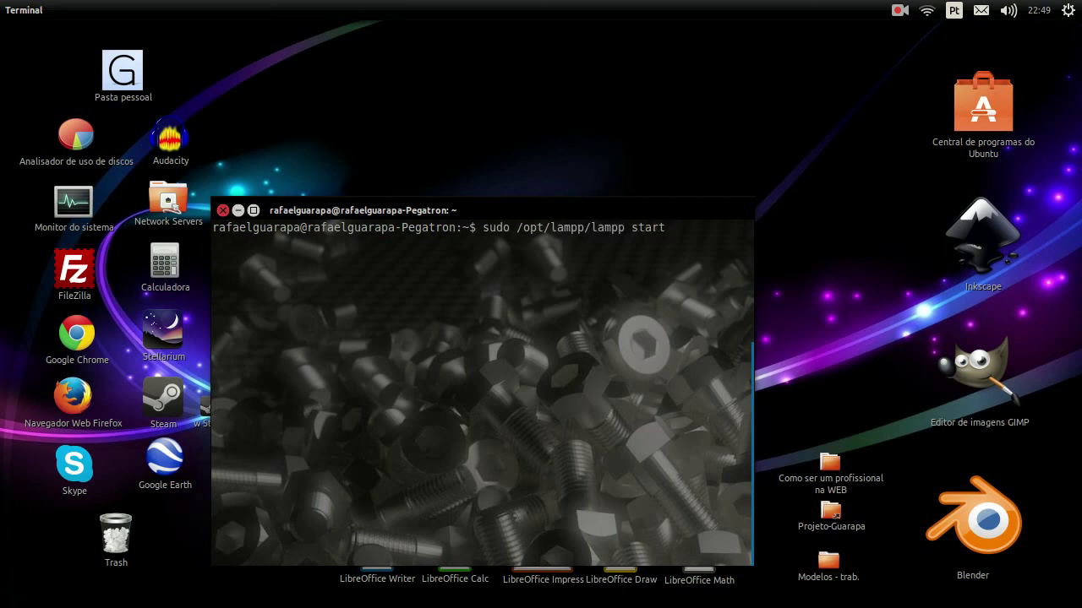
pyautogui.press('Return')
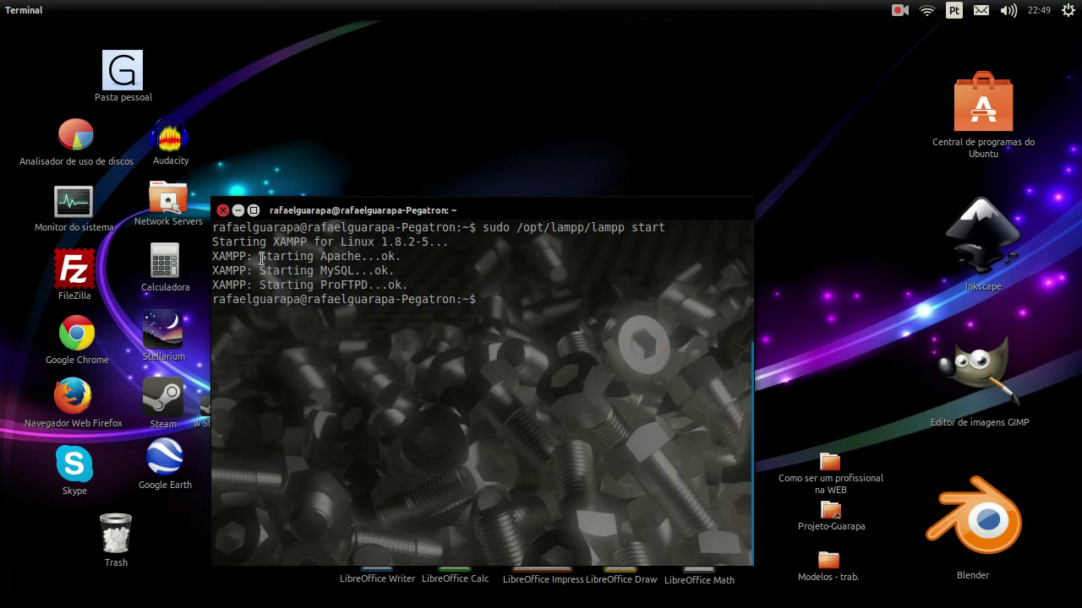
# Change the recalled start command to sudo /opt/lampp/lampp stop and run it.
pyautogui.moveTo(6, 149)
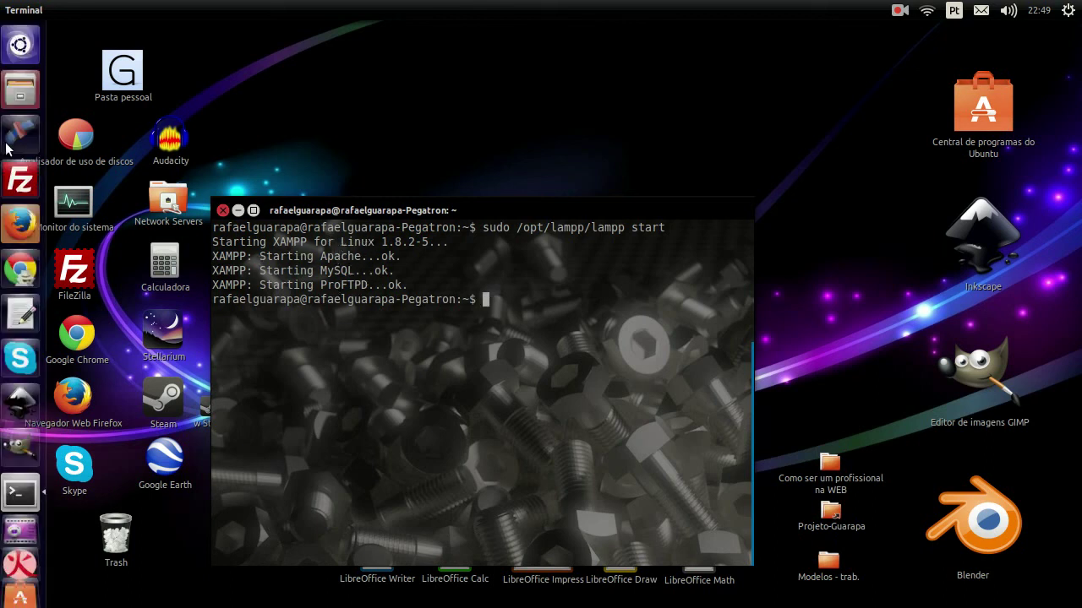
pyautogui.press('Up')
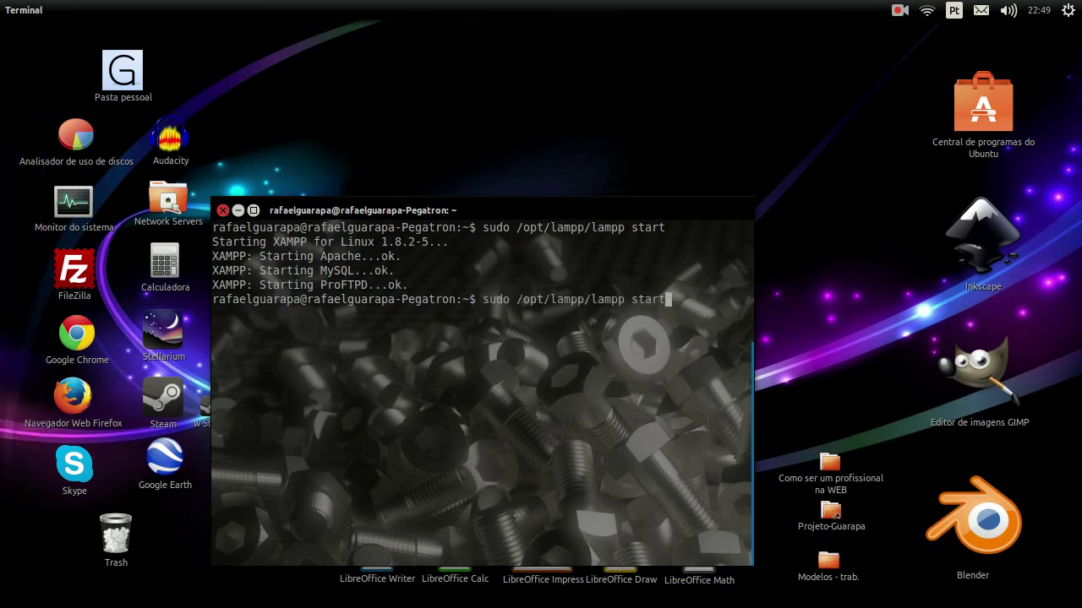
pyautogui.press('BackSpace')
pyautogui.press('BackSpace')
pyautogui.press('BackSpace')
pyautogui.write('op')
pyautogui.press('Return')
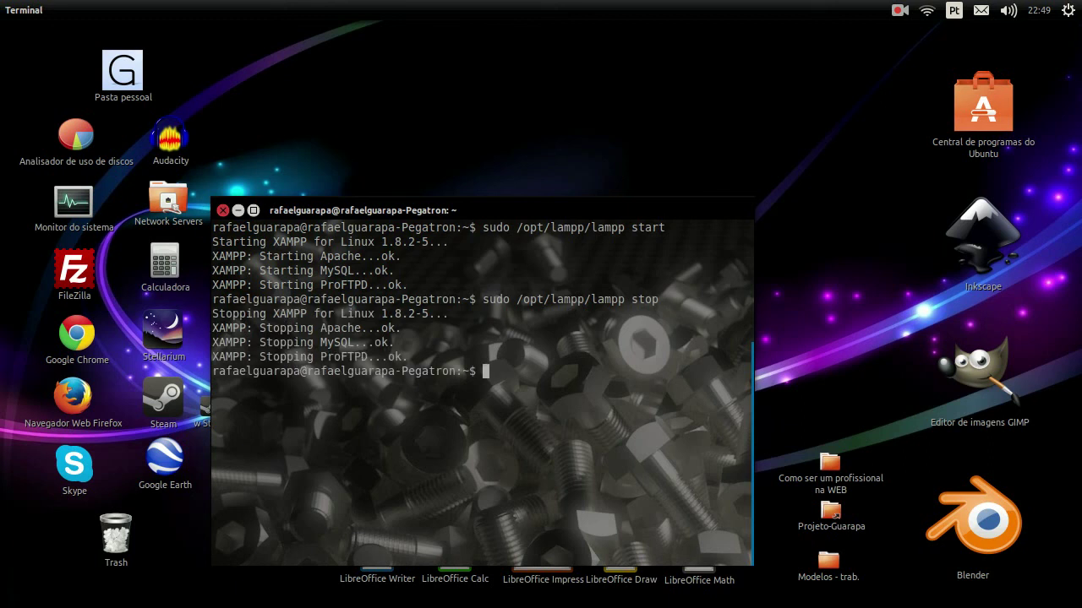
# Recall the earlier sudo /opt/lampp/lampp start command from the history and run it again.
pyautogui.press('Up')
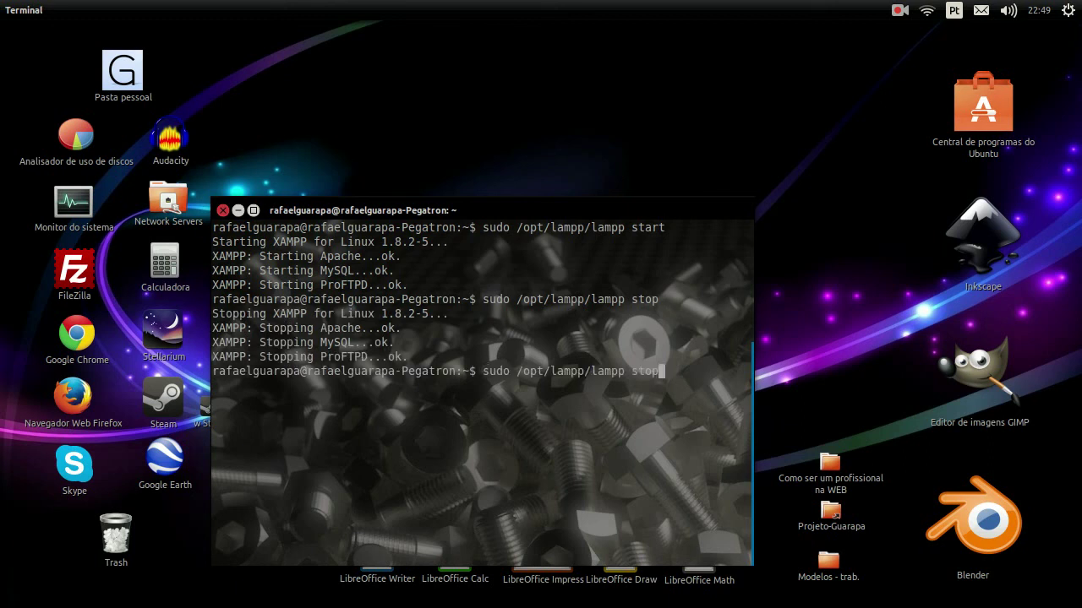
pyautogui.press('Up')
pyautogui.press('Return')
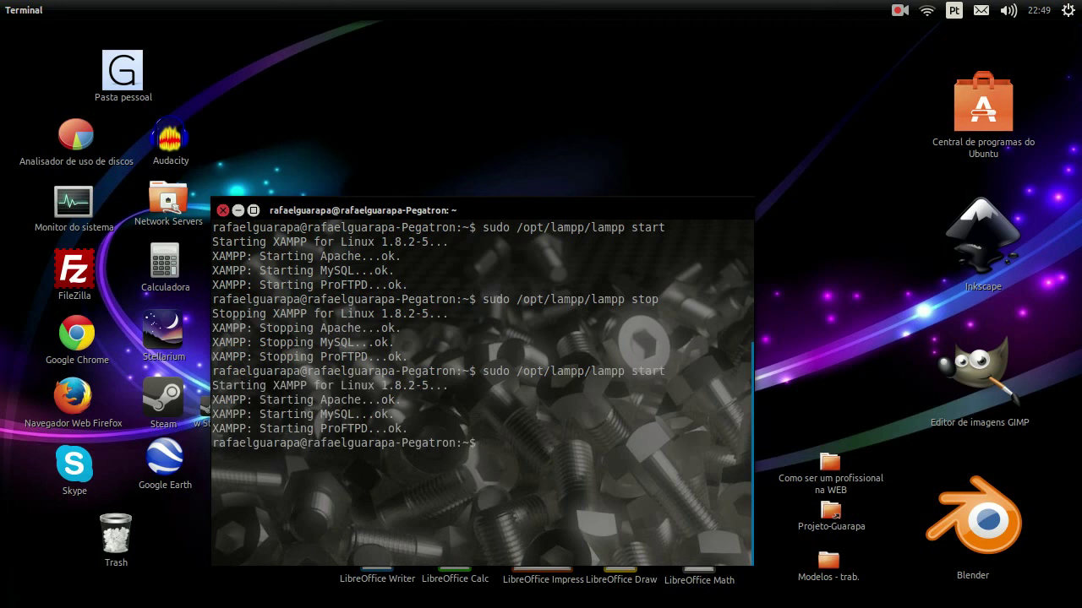
# Replace start with restart in the recalled command and run sudo /opt/lampp/lampp restart.
pyautogui.press('Up')
pyautogui.press('BackSpace')
pyautogui.press('BackSpace')
pyautogui.press('BackSpace')
pyautogui.press('BackSpace')
pyautogui.press('BackSpace')
pyautogui.write('r')
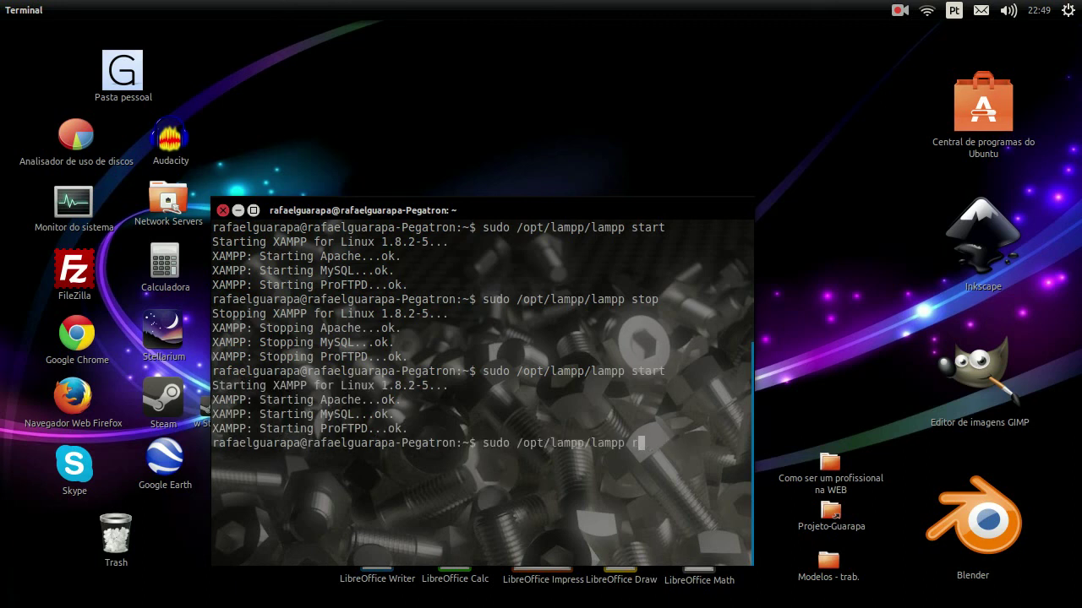
pyautogui.write('estart')
pyautogui.press('Return')
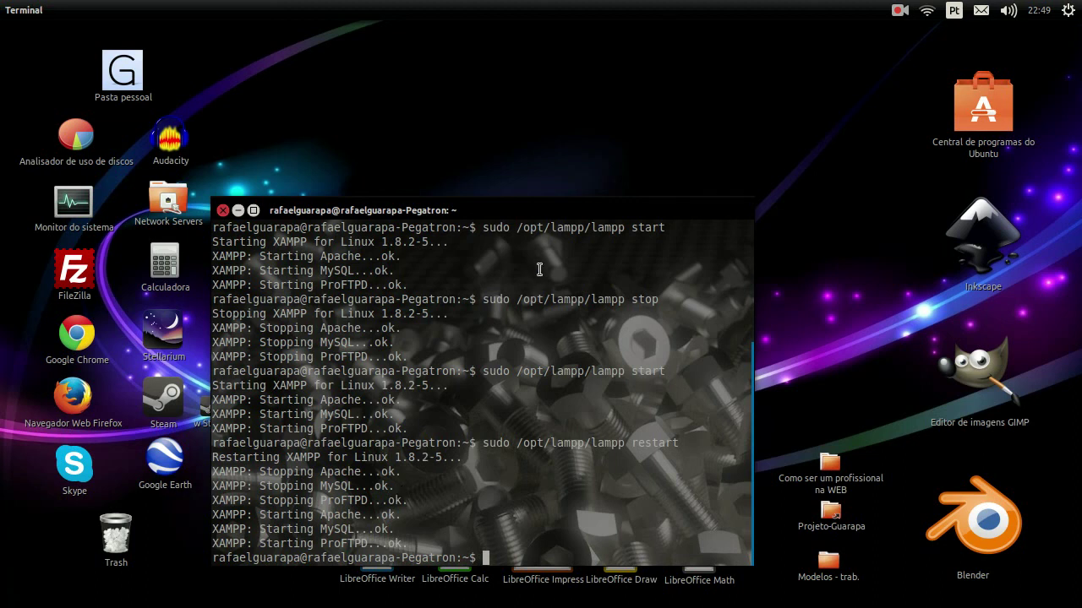
# Close the terminal window, then open a new one with the restart command recalled and move it near the desktop's centre.
pyautogui.moveTo(523, 206); pyautogui.dragTo(568, 128)
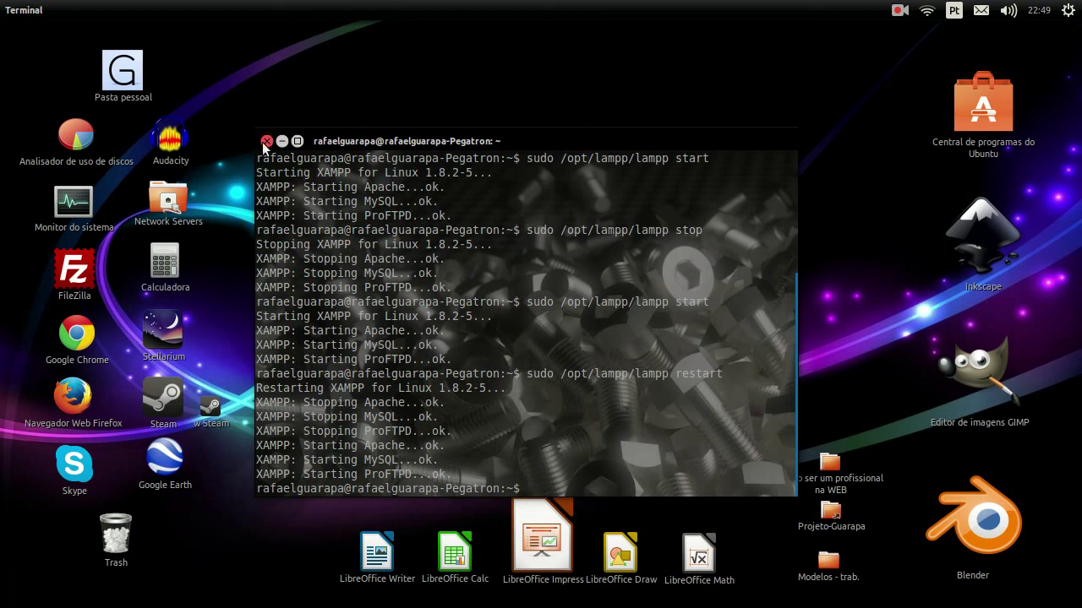
pyautogui.click(266, 142)
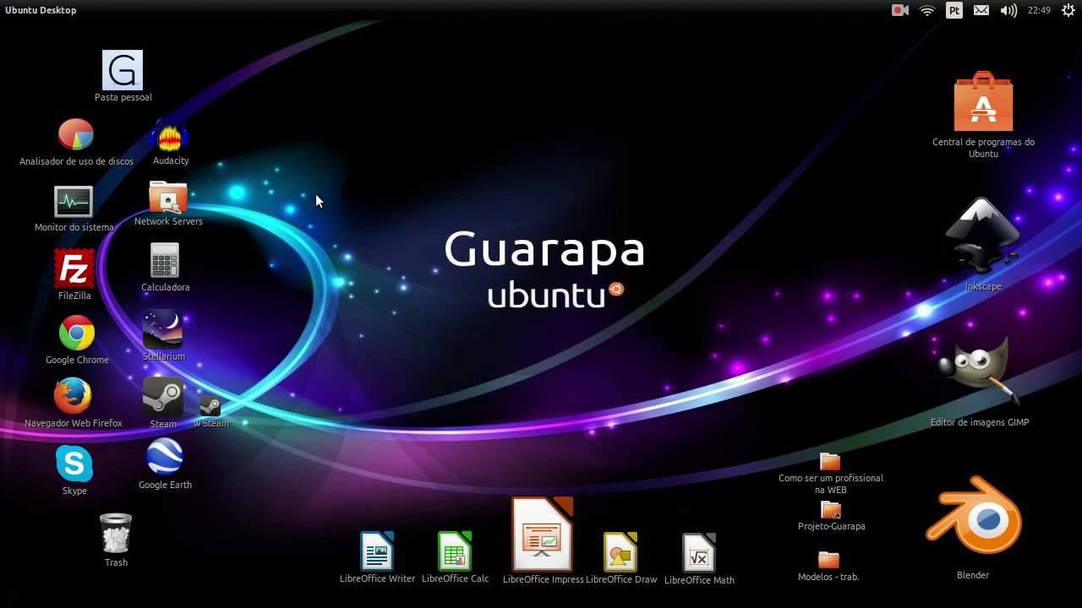
pyautogui.hotkey('ctrl', 'alt', 't')
pyautogui.press('Up')
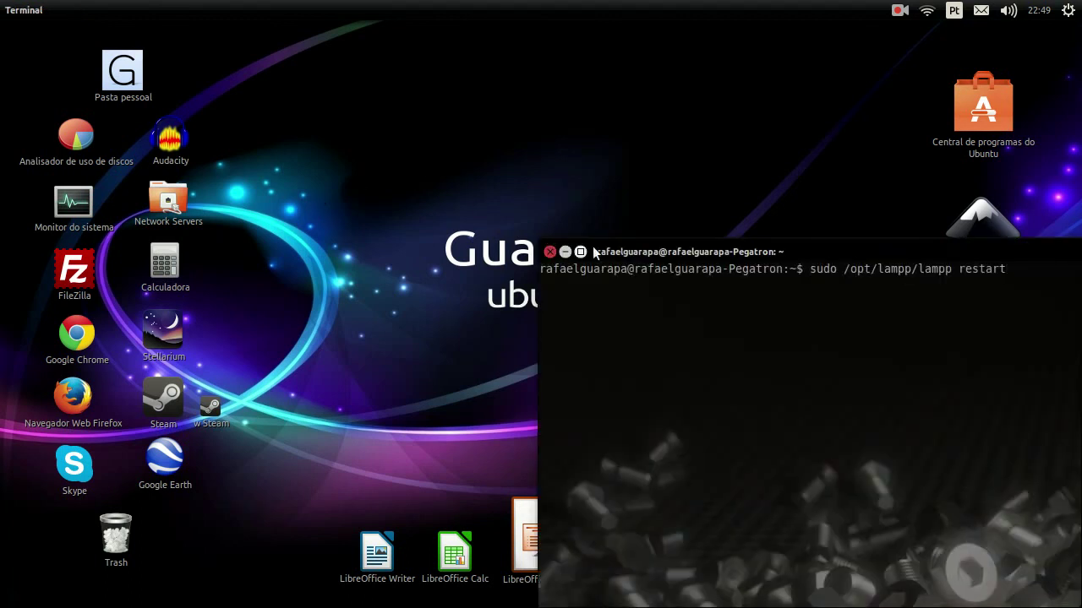
pyautogui.moveTo(622, 251); pyautogui.dragTo(346, 102)
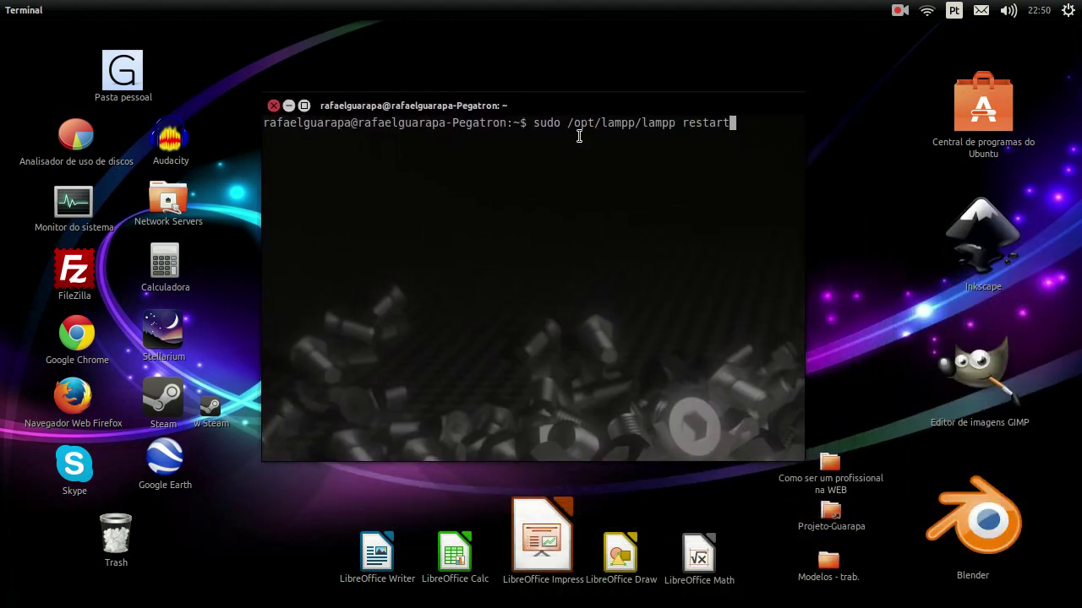
# Change the recalled restart command to sudo /opt/lampp/lampp stop, run it and enter the sudo password.
pyautogui.press('BackSpace')
pyautogui.press('BackSpace')
pyautogui.press('BackSpace')
pyautogui.press('BackSpace')
pyautogui.press('BackSpace')
pyautogui.press('BackSpace')
pyautogui.press('BackSpace')
pyautogui.write('start')
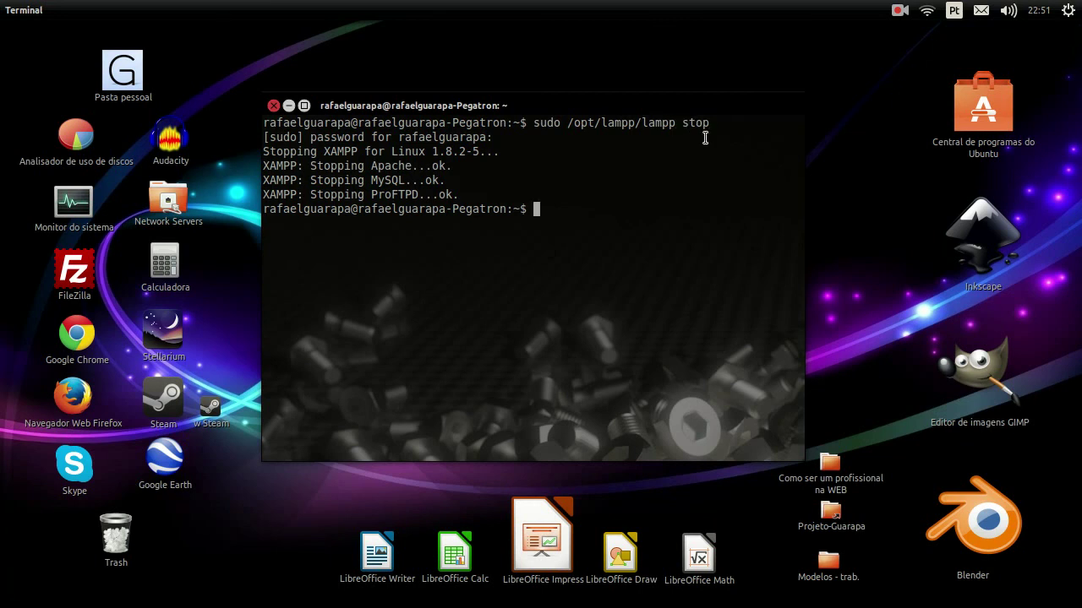
# Switch to Firefox, shorten the address localhost/xampp/ to localhost, load it and highlight the heading of the loaded page.
pyautogui.click(24, 222)
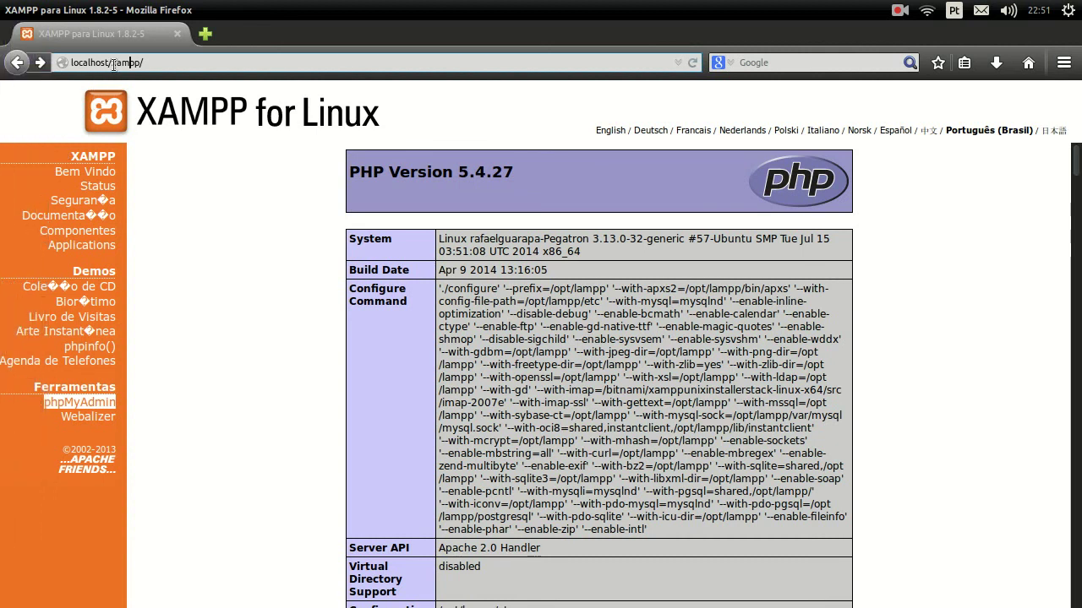
pyautogui.moveTo(112, 63); pyautogui.dragTo(159, 66)
pyautogui.press('BackSpace')
pyautogui.press('Return')
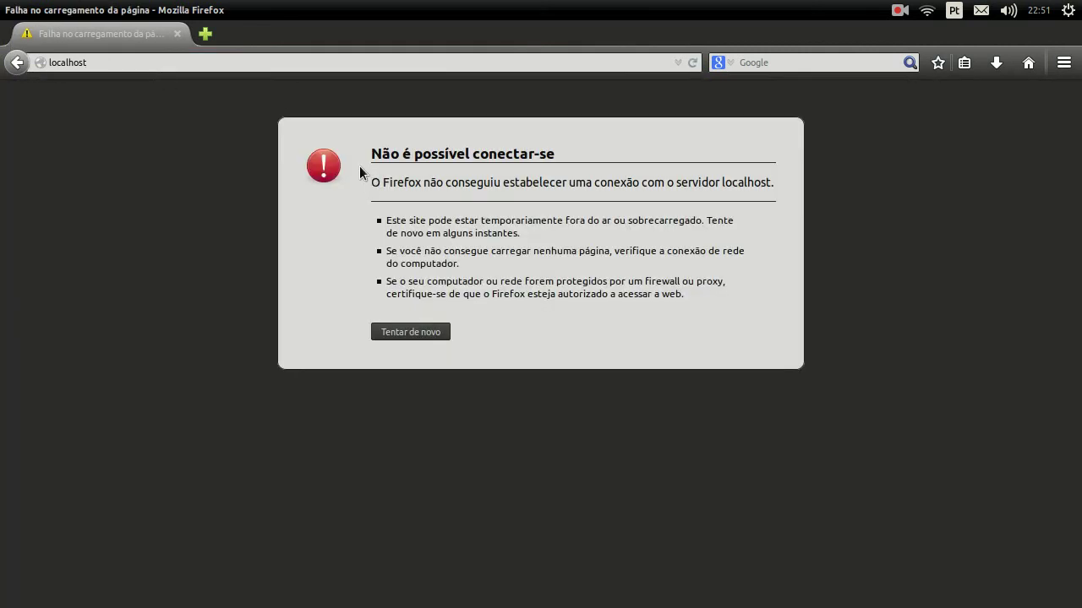
pyautogui.moveTo(370, 154); pyautogui.dragTo(600, 154)
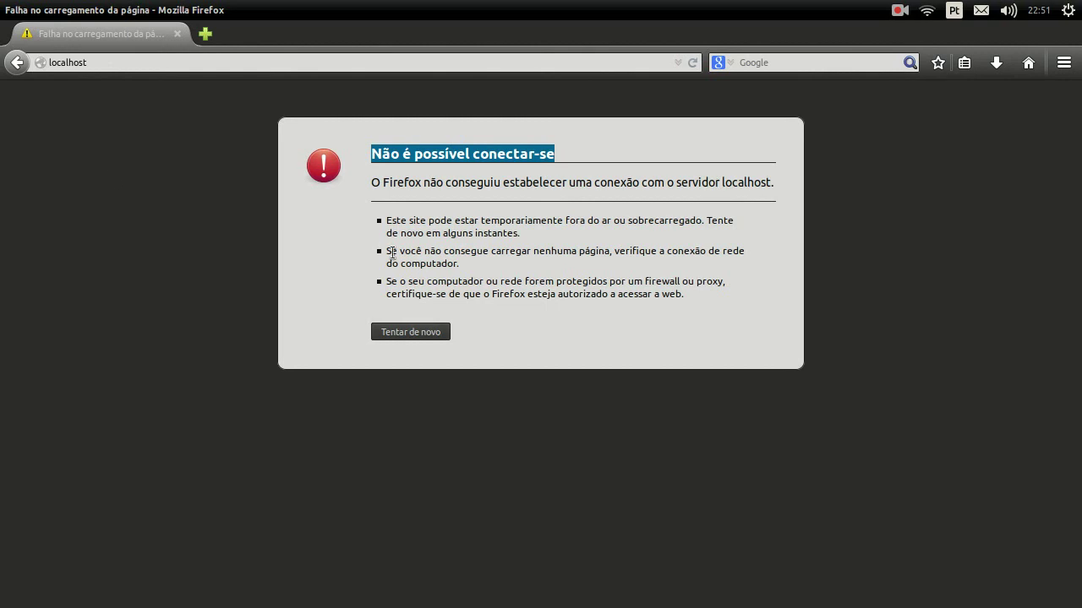
pyautogui.click(270, 284)
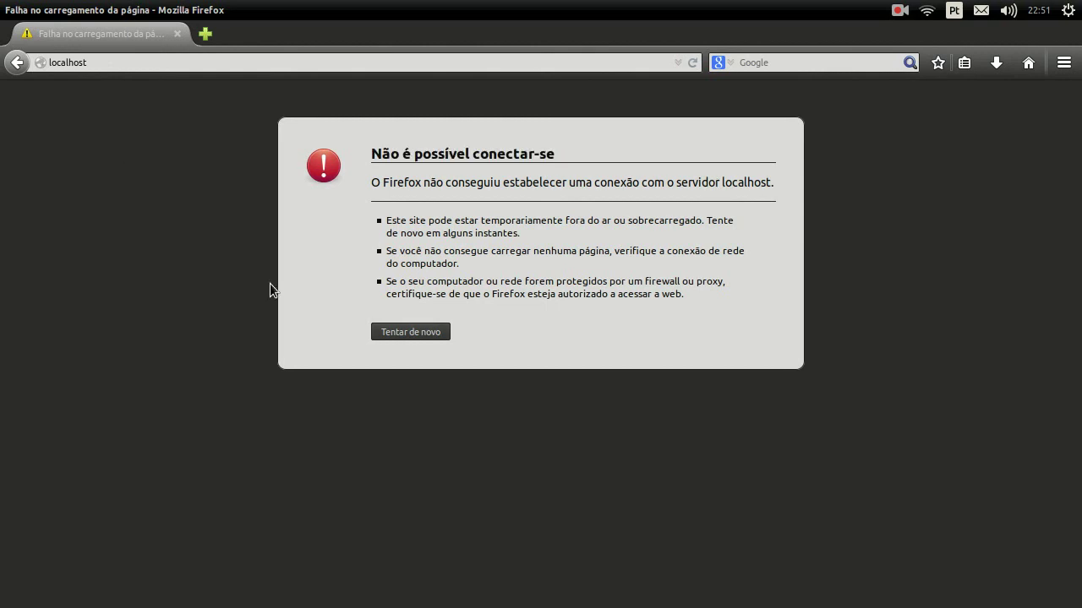